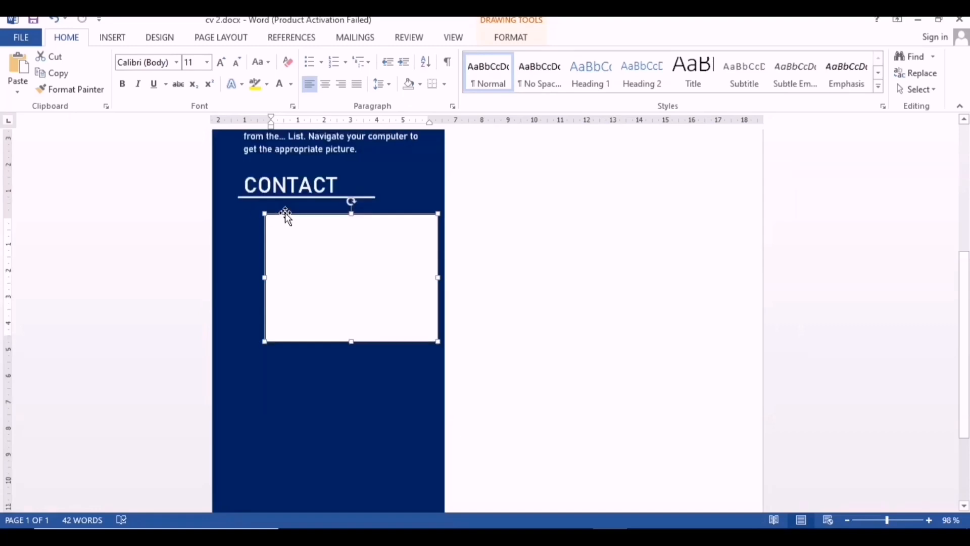
Step: Paste the contact details into the text box below CONTACT and make the PHONE, EMAIL and ADDRESS labels bold
key("ctrl+v")
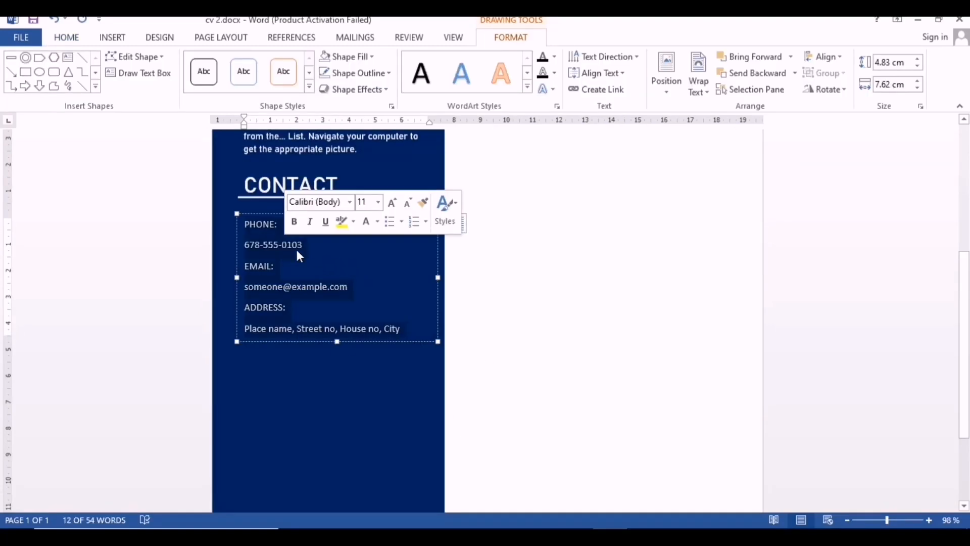
left_click(304, 245)
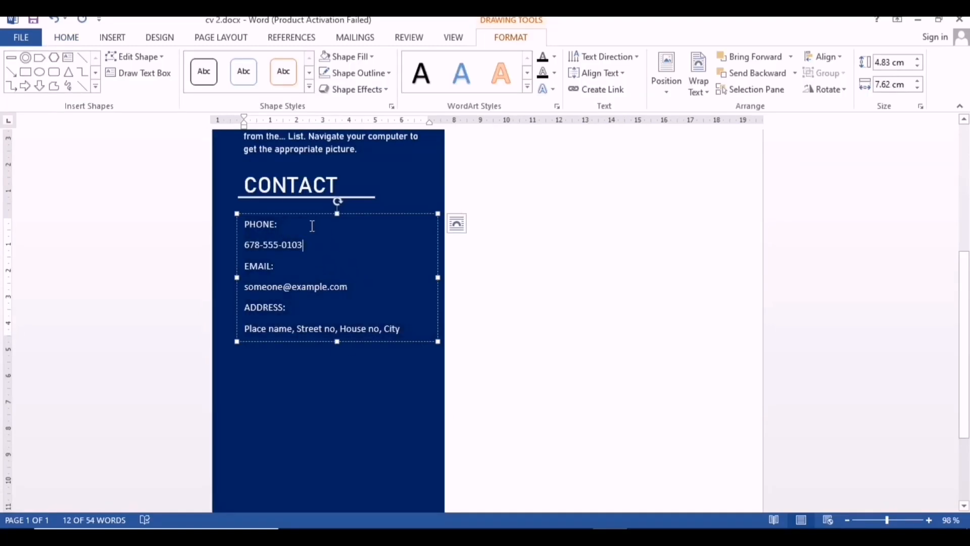
double_click(249, 223)
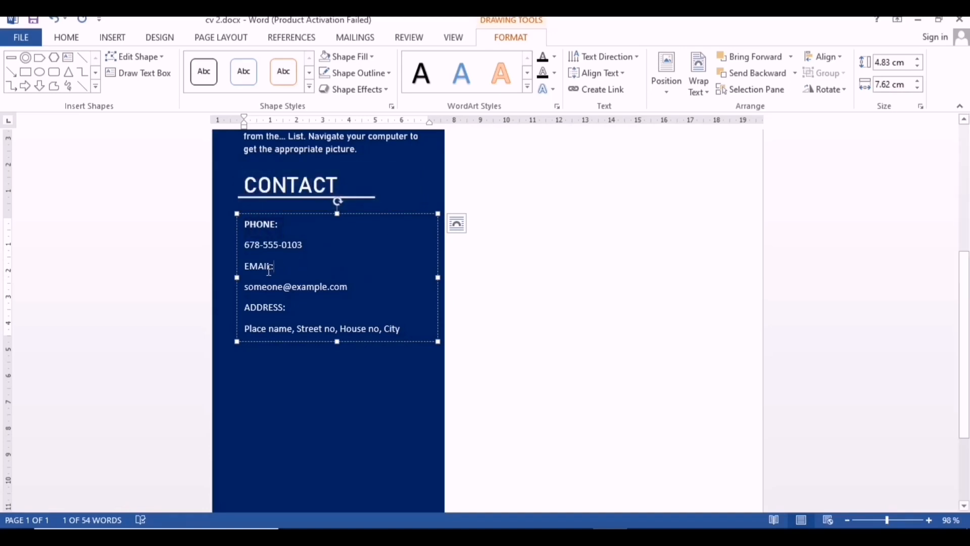
left_click(253, 243)
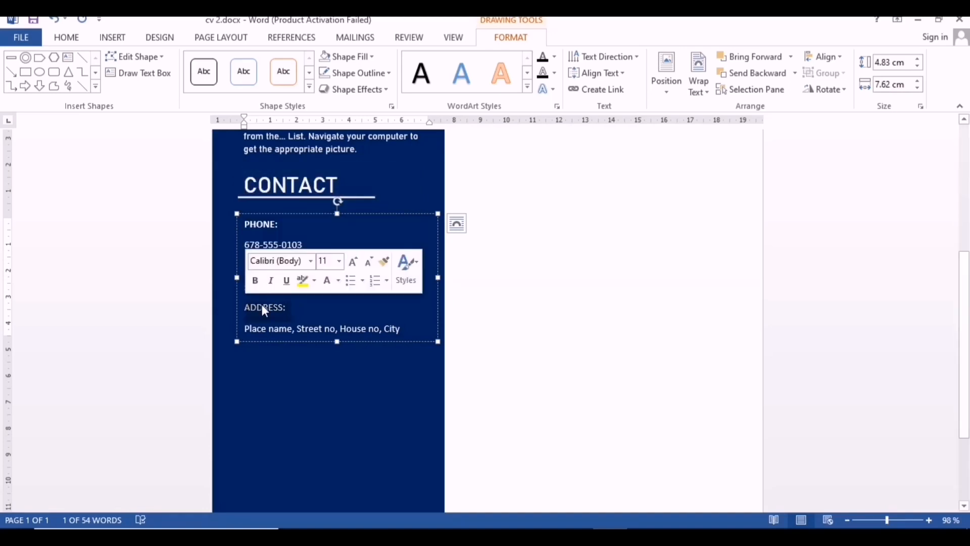
left_click(256, 281)
Step: Set the font size of the ADDRESS, PHONE and EMAIL labels to 12
left_click(339, 262)
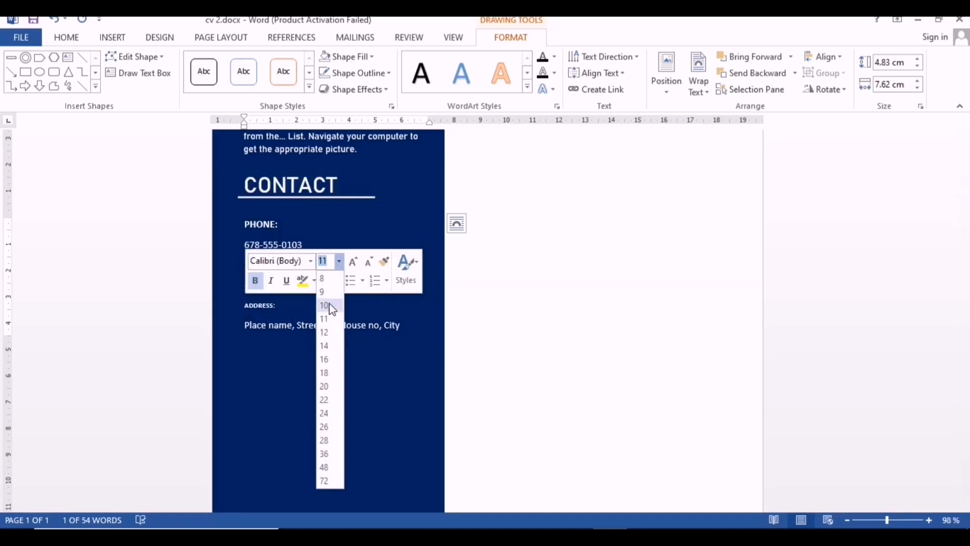
left_click(324, 337)
left_click_drag(289, 222, 237, 221)
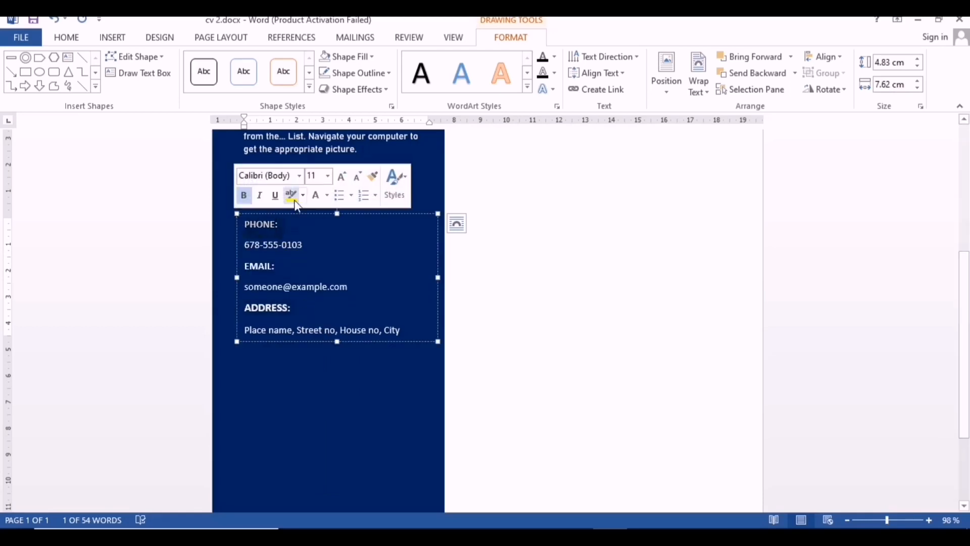
left_click(328, 177)
left_click(313, 247)
left_click_drag(277, 266, 241, 266)
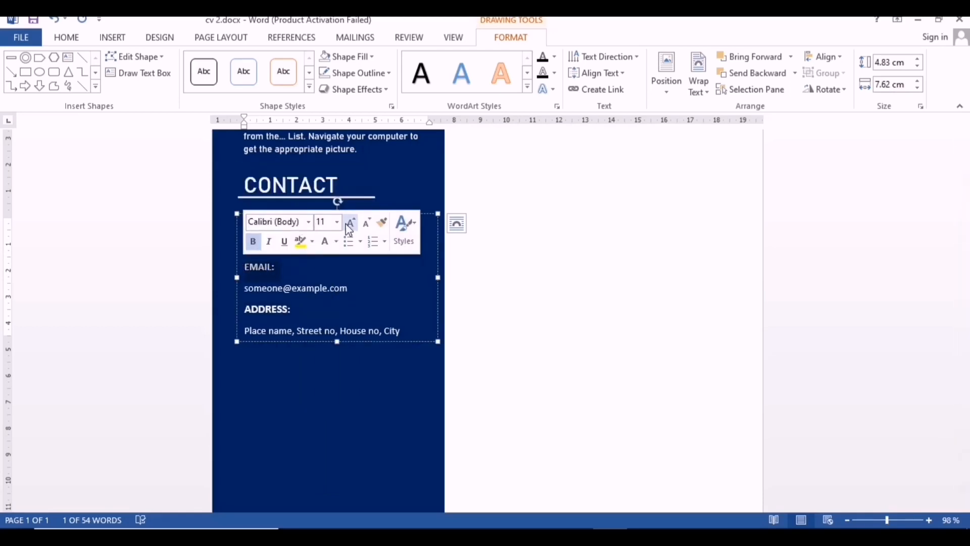
left_click(336, 222)
left_click(323, 295)
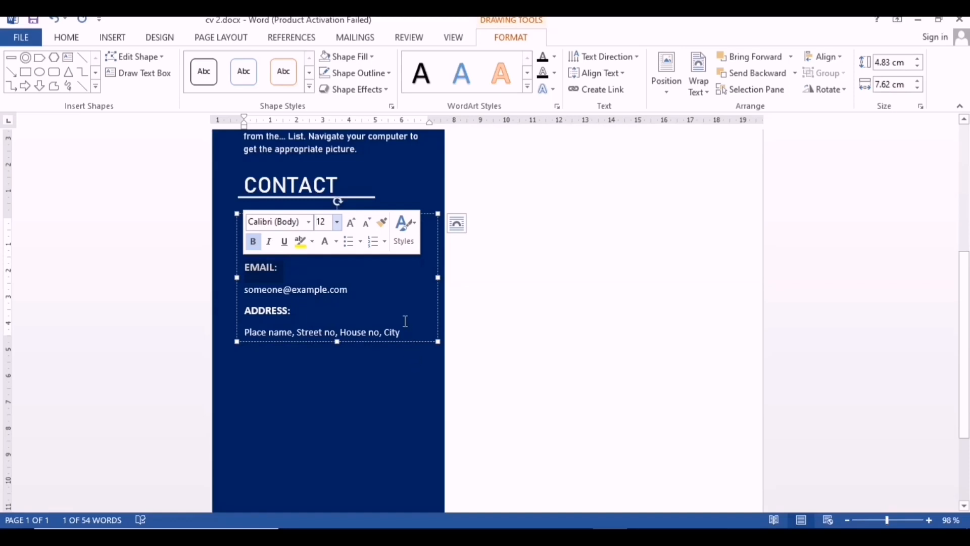
Step: Set the line spacing of all text in the contact details box to 1.0
left_click_drag(406, 333, 211, 219)
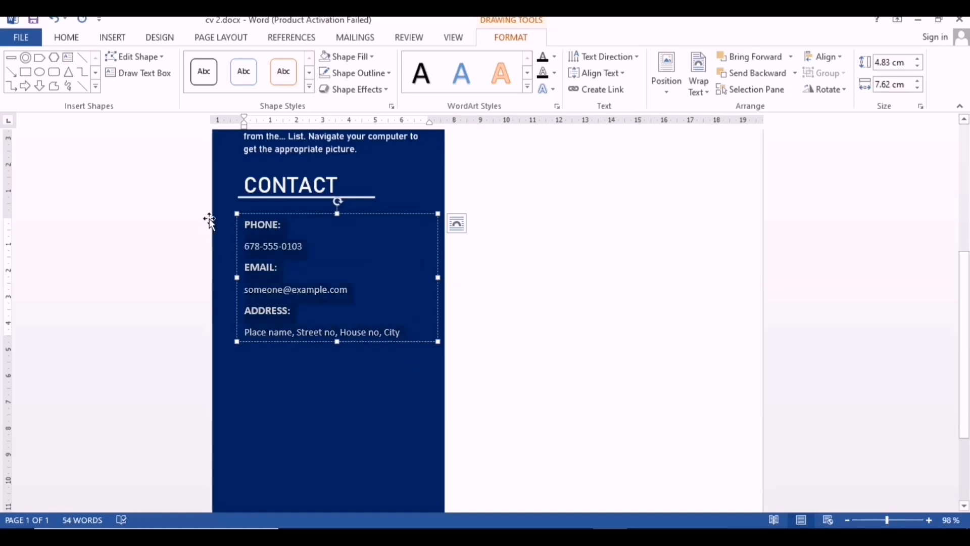
left_click(116, 38)
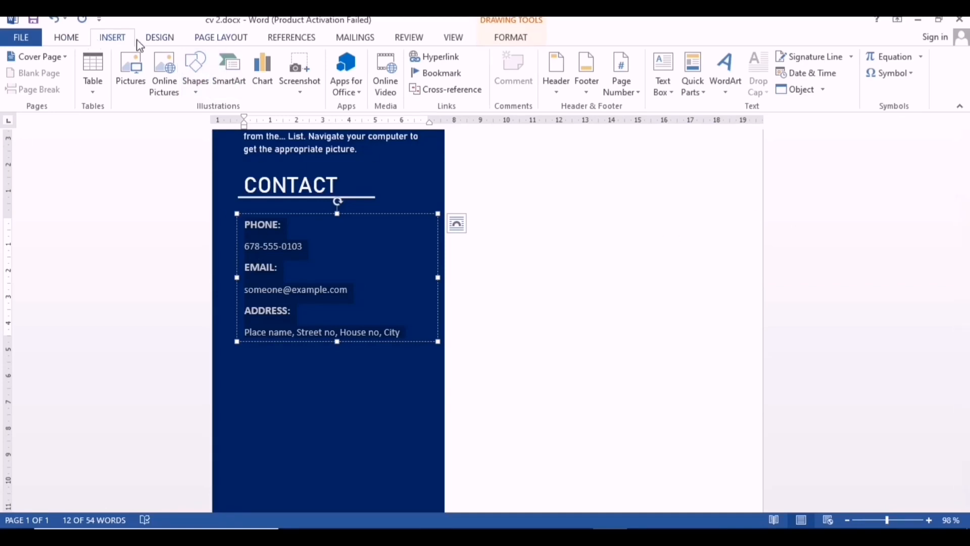
left_click(66, 37)
left_click(382, 84)
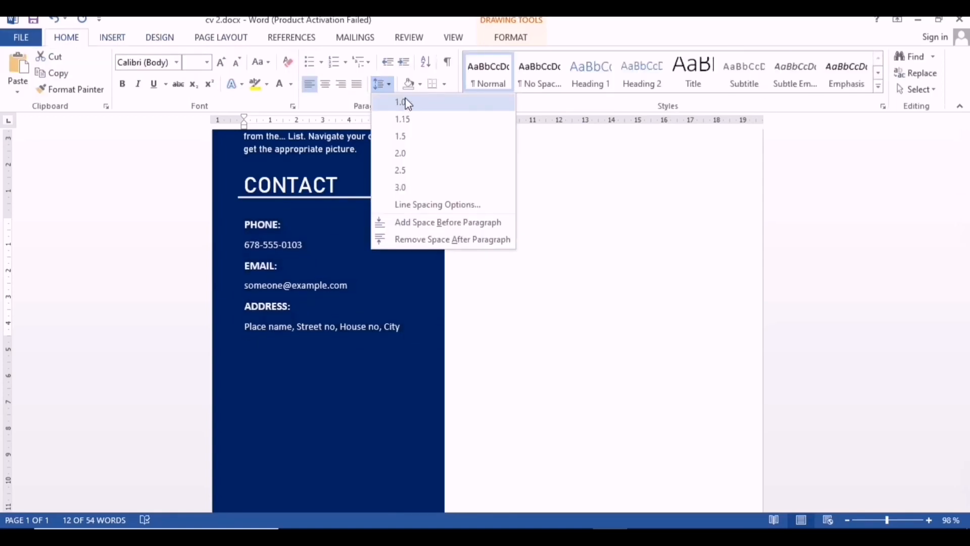
left_click(409, 104)
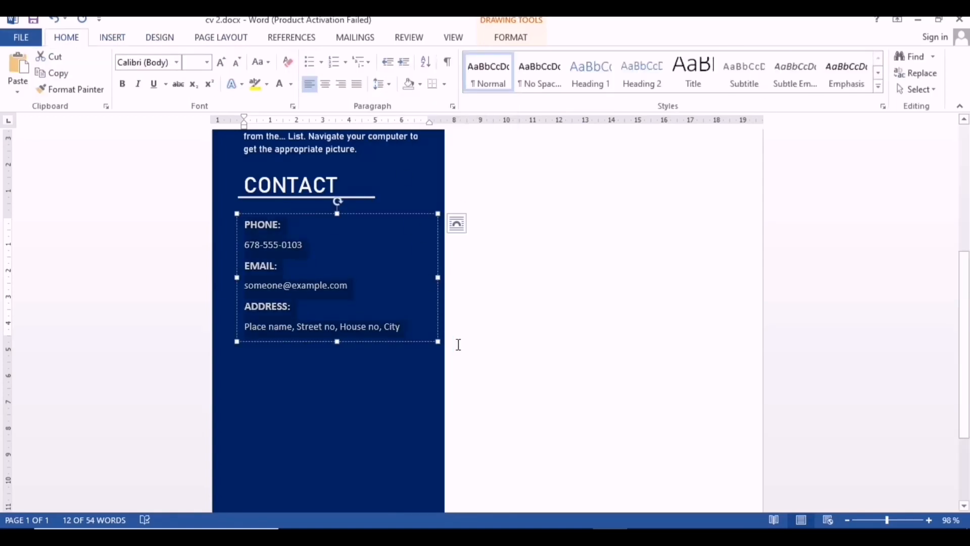
left_click(403, 383)
Step: Duplicate the underlined PROFILE heading group and place the copy below the address line, aligned with the CONTACT heading
scroll(281, 328, "up", 5)
scroll(280, 319, "down", 5)
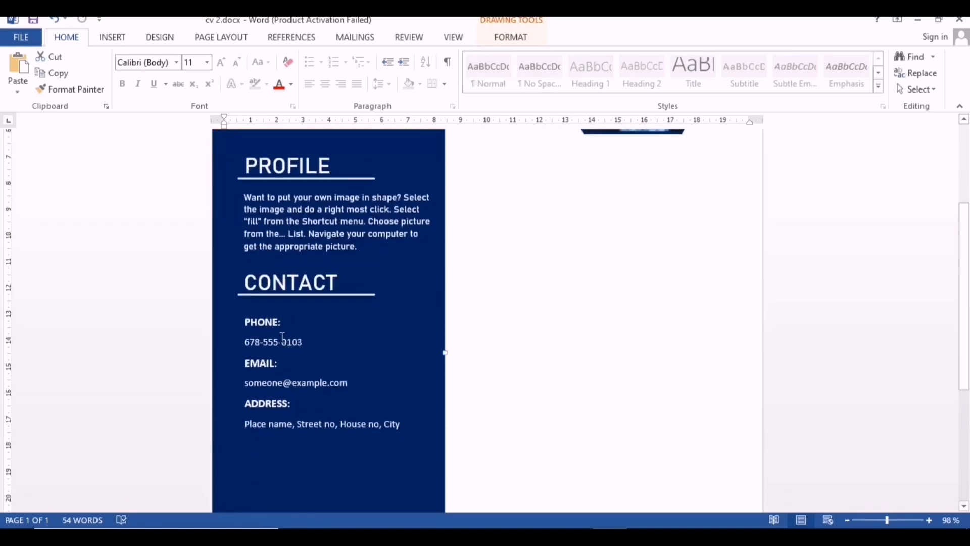
scroll(310, 191, "up", 3)
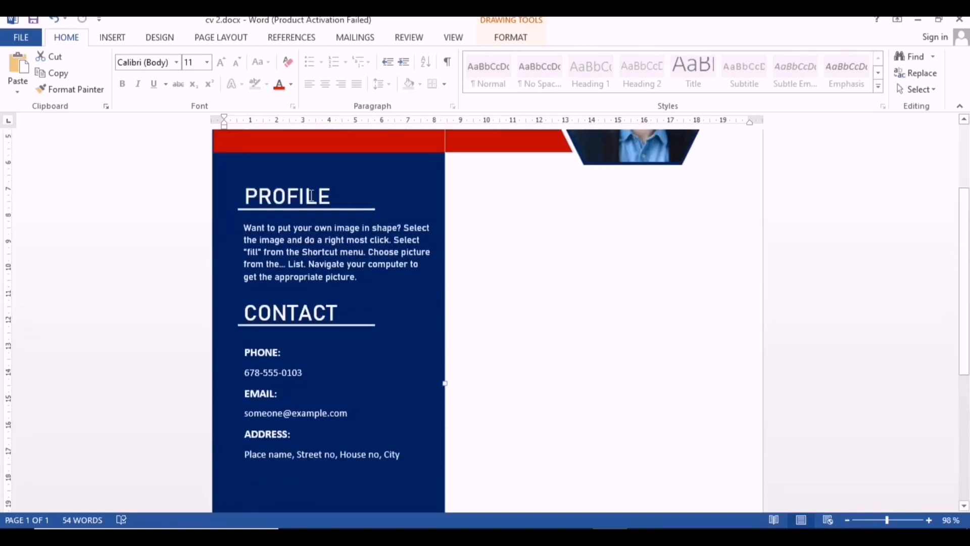
left_click(377, 175)
right_click(380, 174)
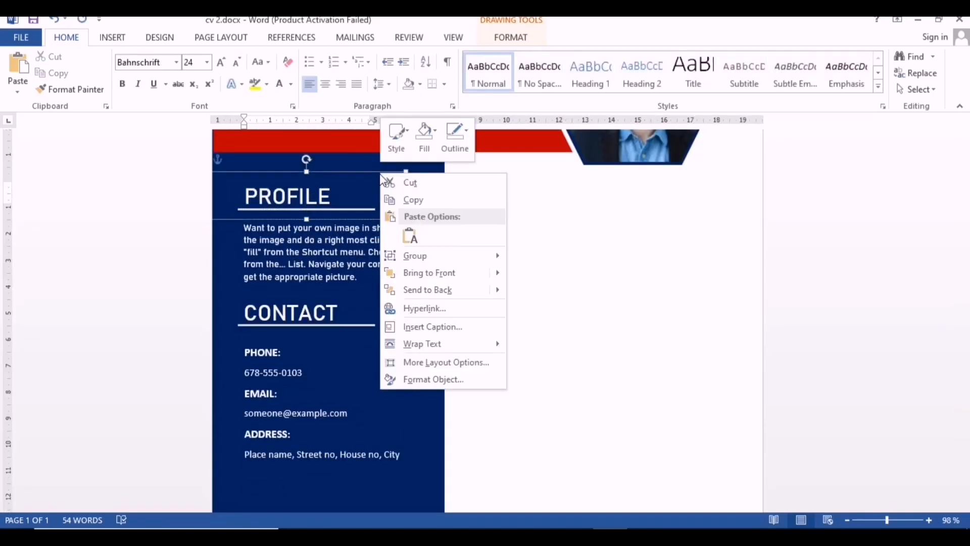
left_click(405, 197)
key("ctrl+v")
scroll(410, 197, "down", 1)
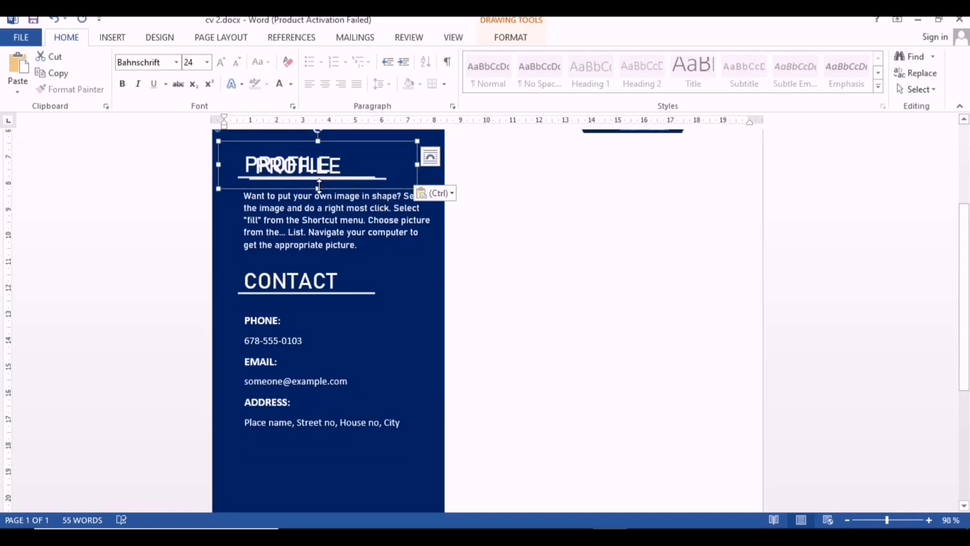
left_click_drag(321, 190, 320, 333)
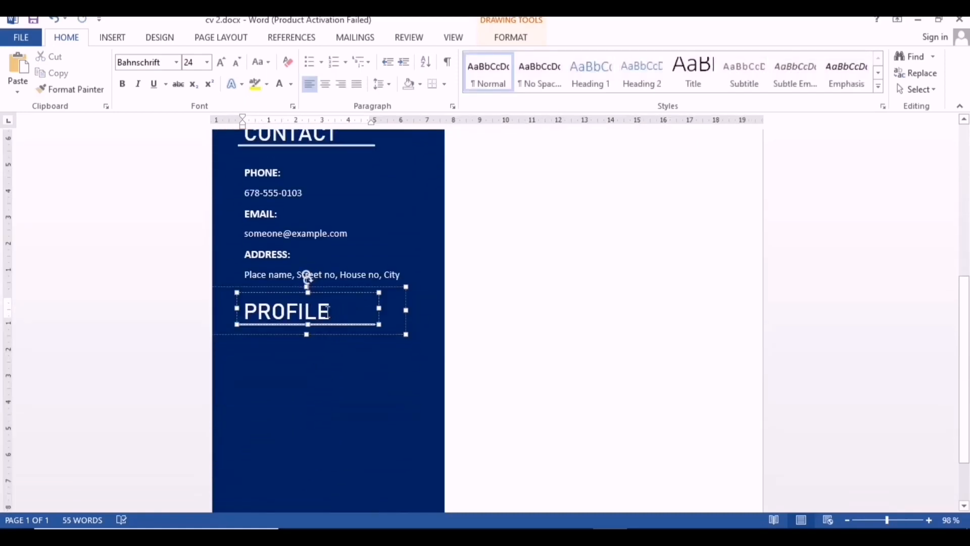
left_click(515, 333)
scroll(570, 147, "up", 3)
Step: Ungroup the copied PROFILE heading below the address line from its underline
left_click(322, 396)
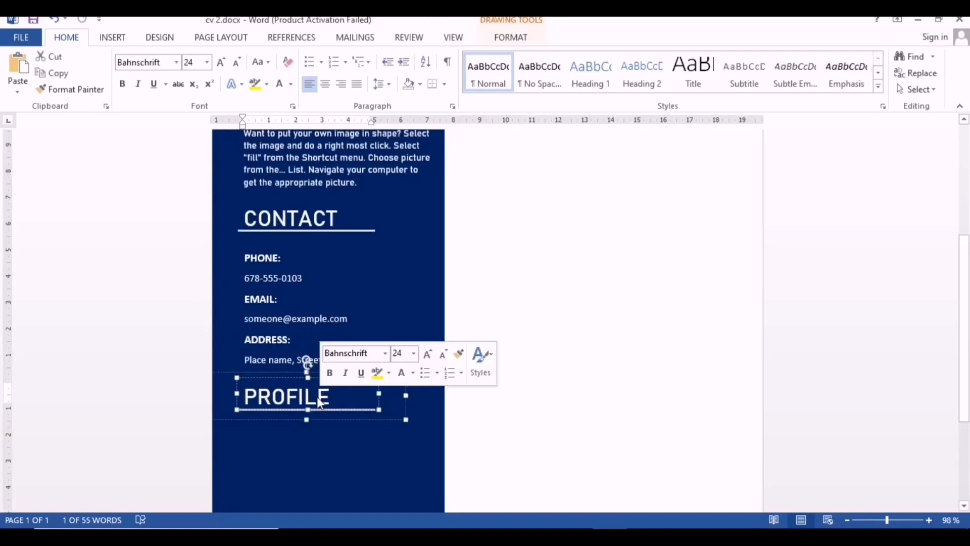
left_click(311, 413)
left_click(311, 413)
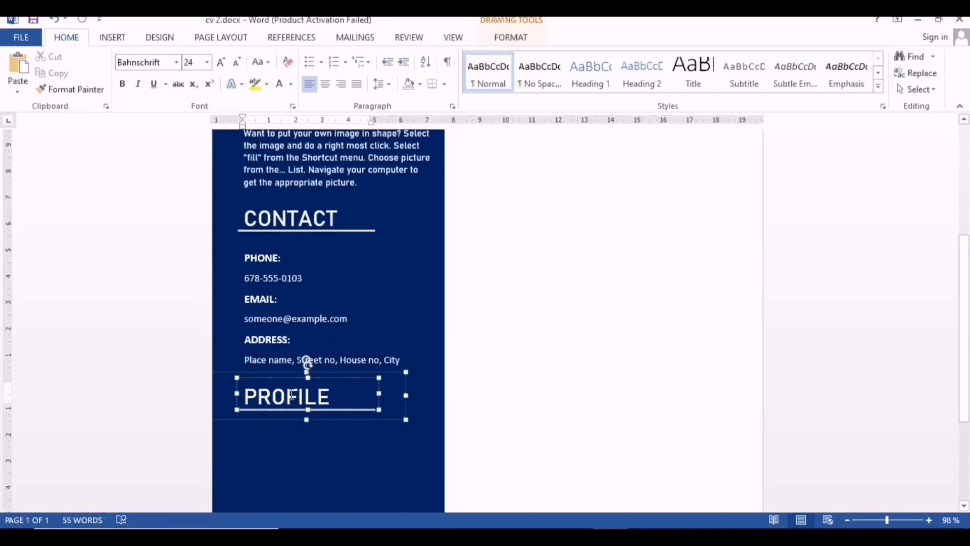
right_click(297, 399)
key("Escape")
scroll(343, 388, "up", 4)
scroll(338, 404, "down", 3)
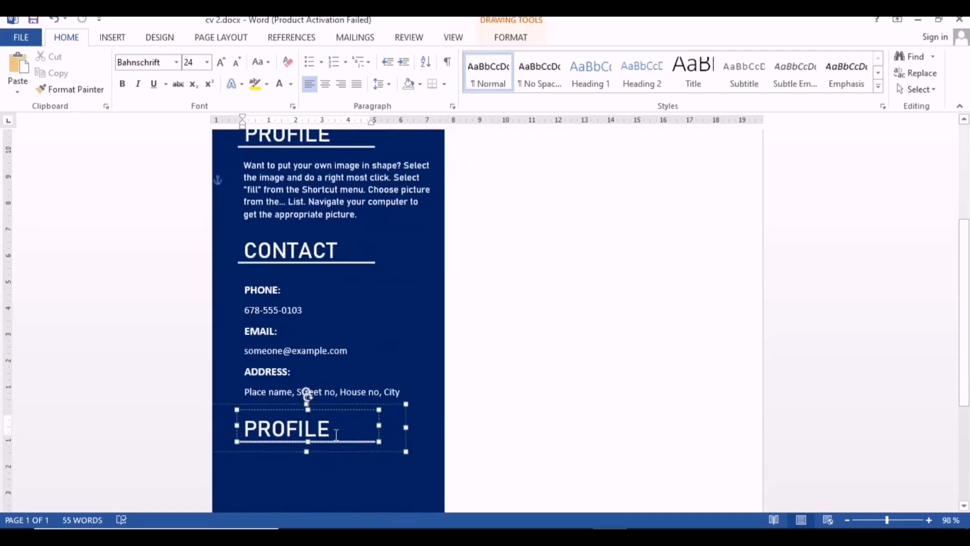
left_click(510, 38)
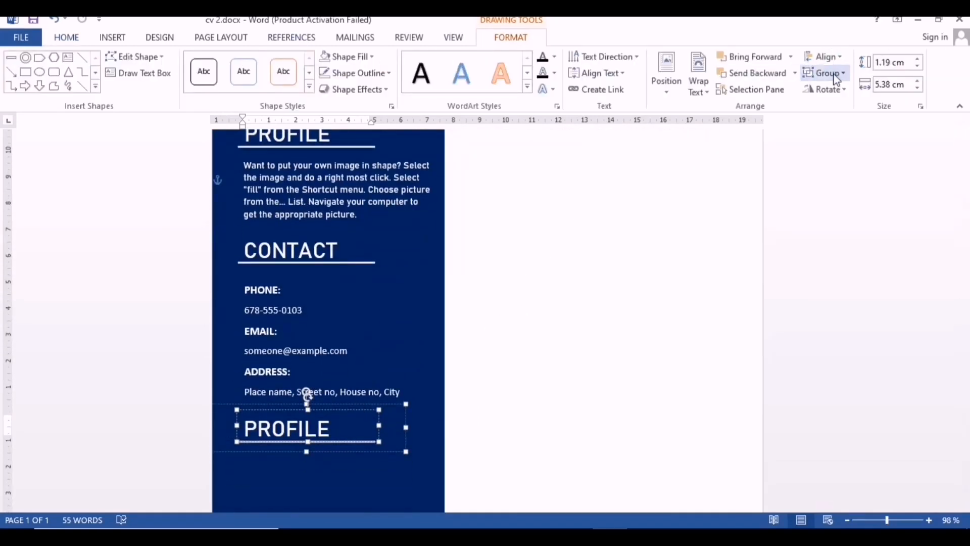
left_click(826, 73)
left_click(837, 112)
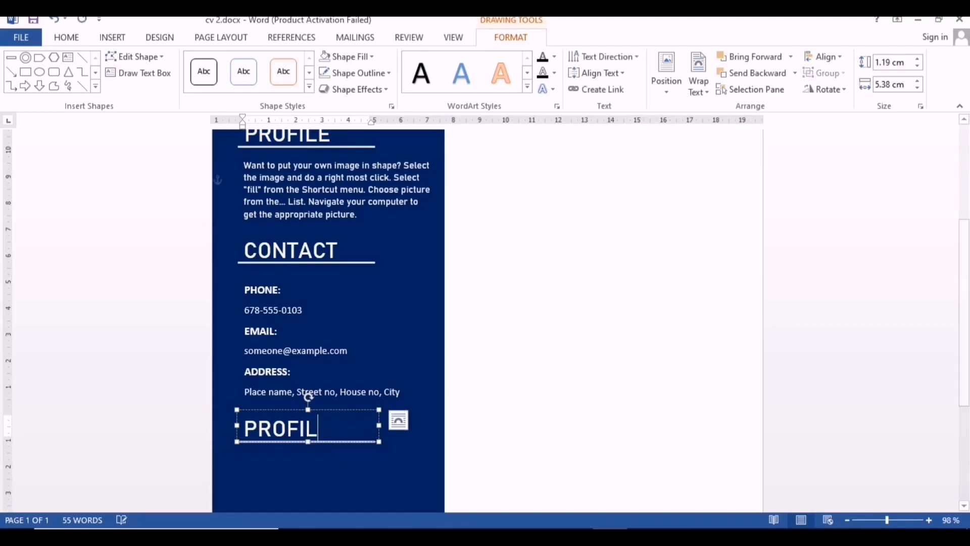
Step: Delete the word PROFILE from the copied heading below the address line
key("BackSpace")
key("BackSpace")
key("BackSpace")
key("BackSpace")
key("BackSpace")
key("BackSpace")
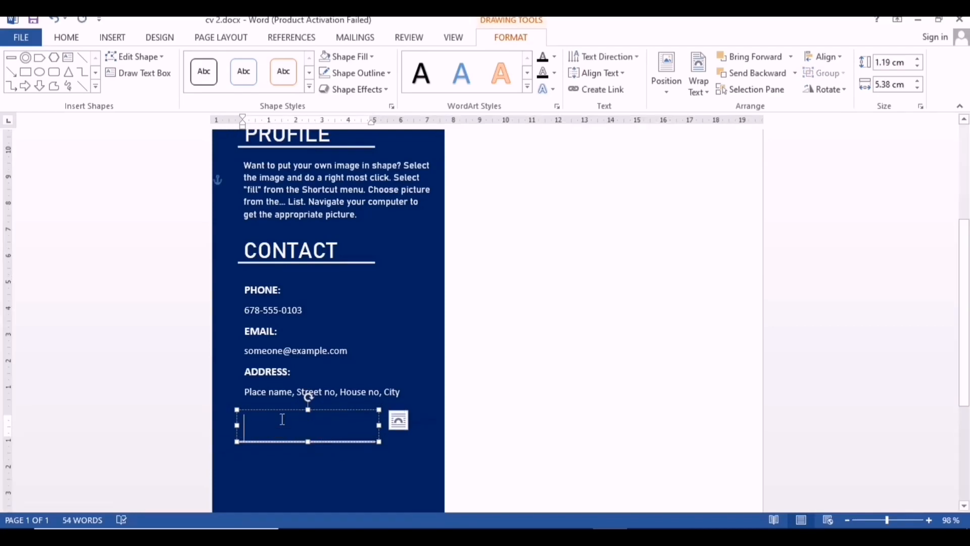
Step: Copy the LANGUAGES title from cv data.txt in Notepad and paste it into the emptied heading in the Word CV
key("alt+Tab")
scroll(176, 345, "down", 2)
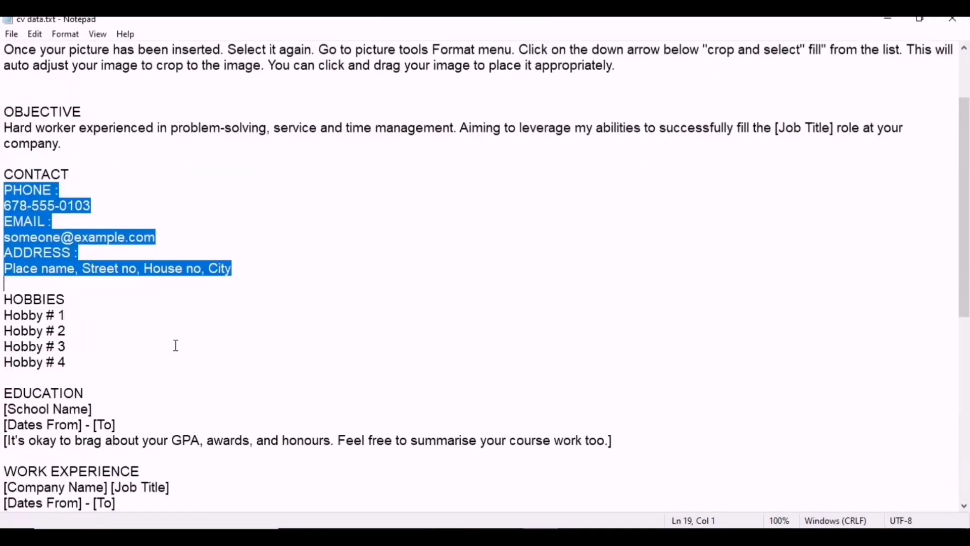
left_click(176, 345)
scroll(177, 355, "down", 4)
scroll(177, 355, "down", 4)
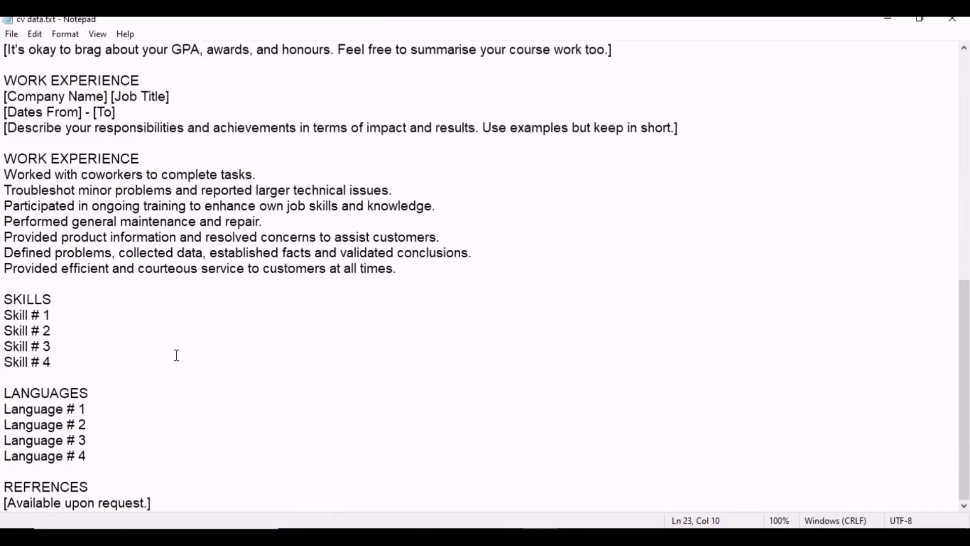
left_click_drag(99, 388, 4, 394)
right_click(29, 397)
left_click(56, 226)
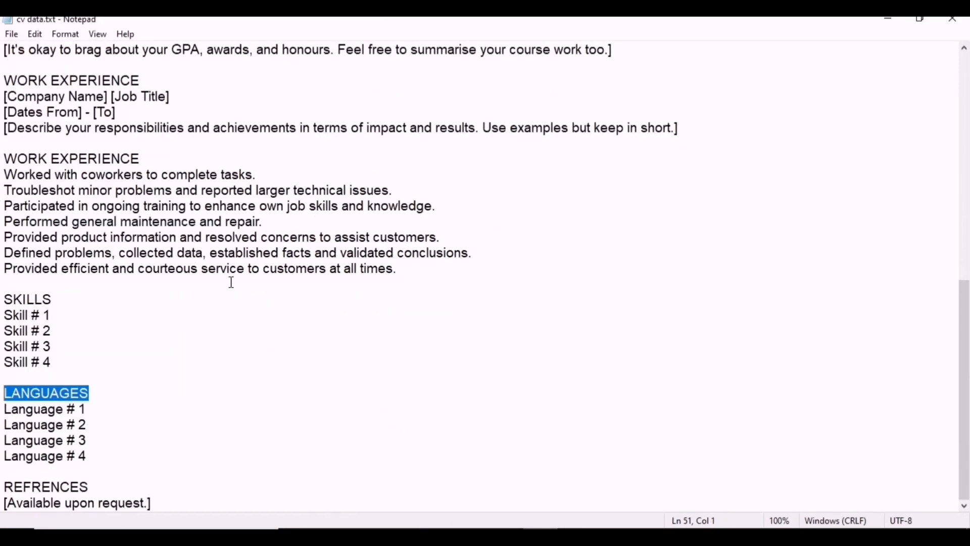
key("alt+Tab")
key("ctrl+v")
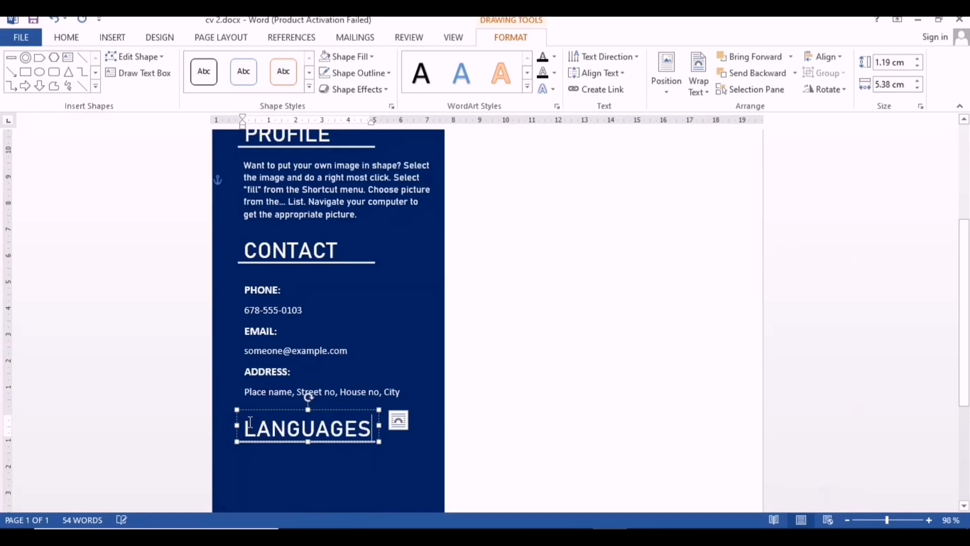
Step: Draw a text box about 7.01 cm wide and 3.03 cm high below the LANGUAGES heading
scroll(302, 434, "down", 4)
left_click(302, 345)
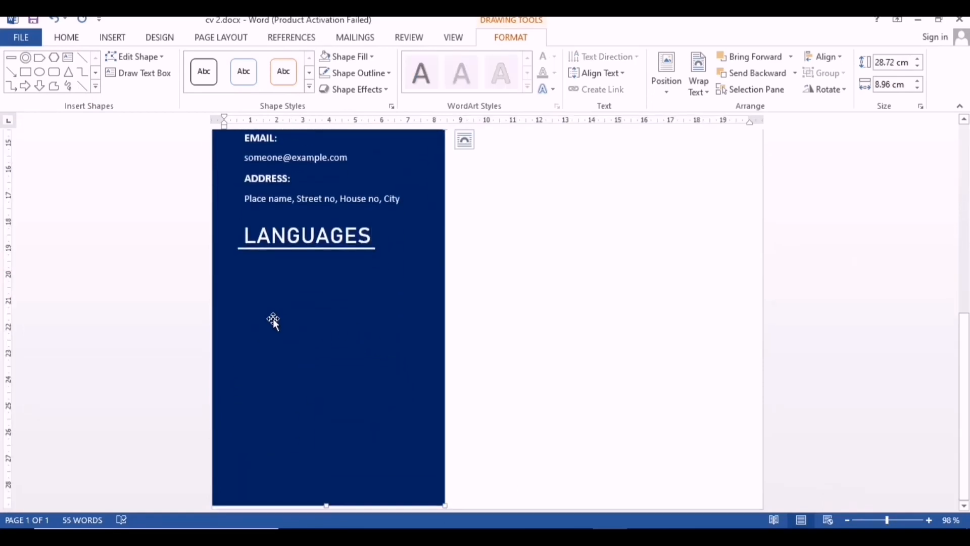
left_click(113, 37)
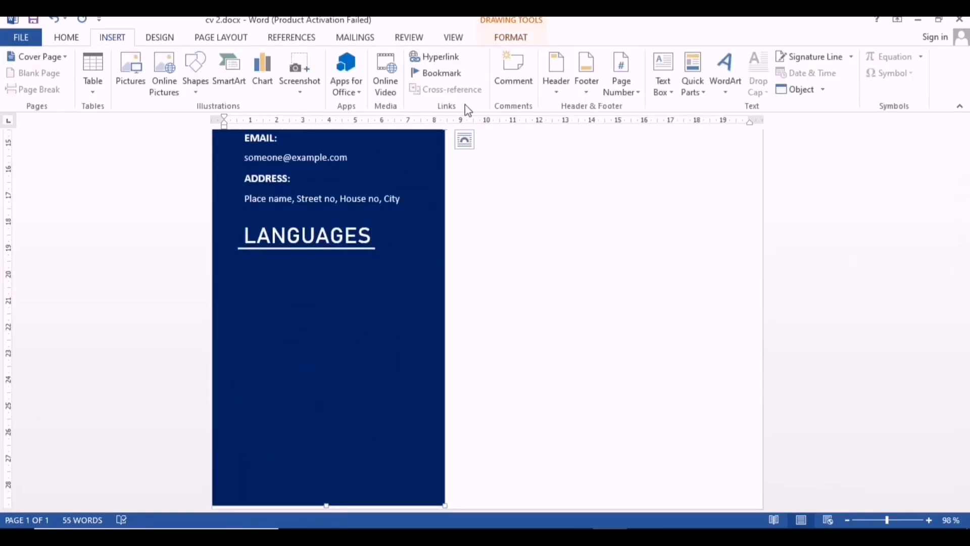
left_click(660, 77)
left_click(690, 392)
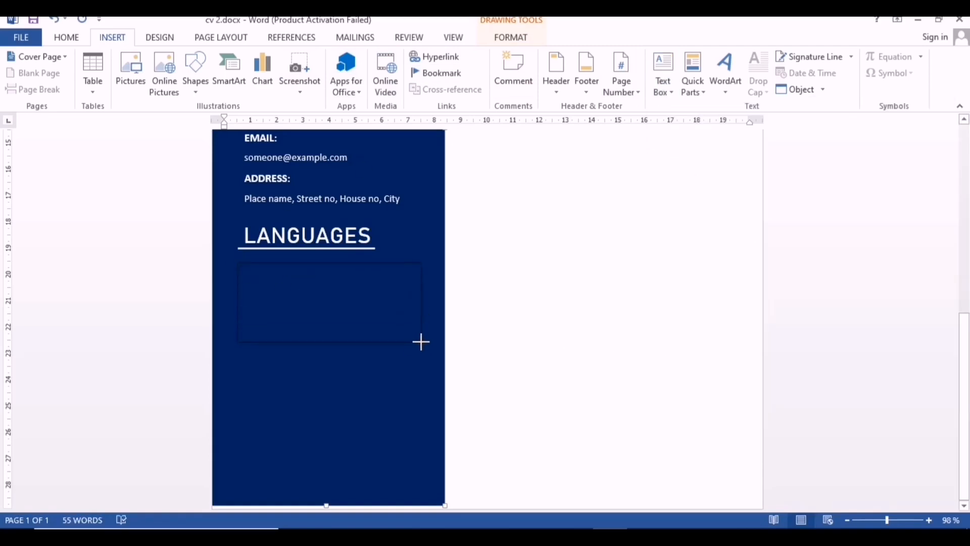
left_click_drag(421, 342, 422, 342)
Step: Remove the fill and the outline from the text box below LANGUAGES
left_click(346, 56)
left_click(354, 182)
left_click(353, 73)
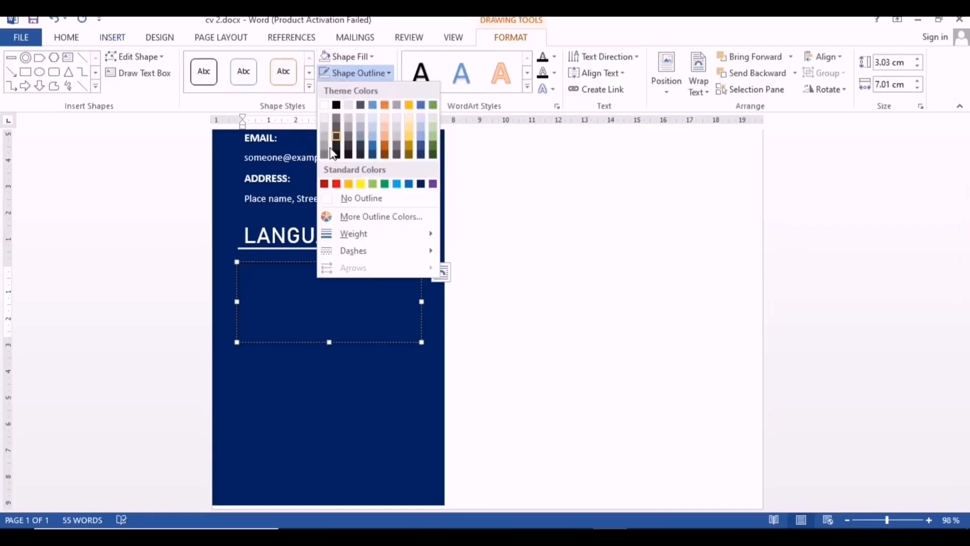
left_click(351, 198)
Step: Copy the Language # 1 to Language # 4 lines from cv data.txt in Notepad into the Word text box below LANGUAGES
left_click(540, 536)
left_click(96, 457)
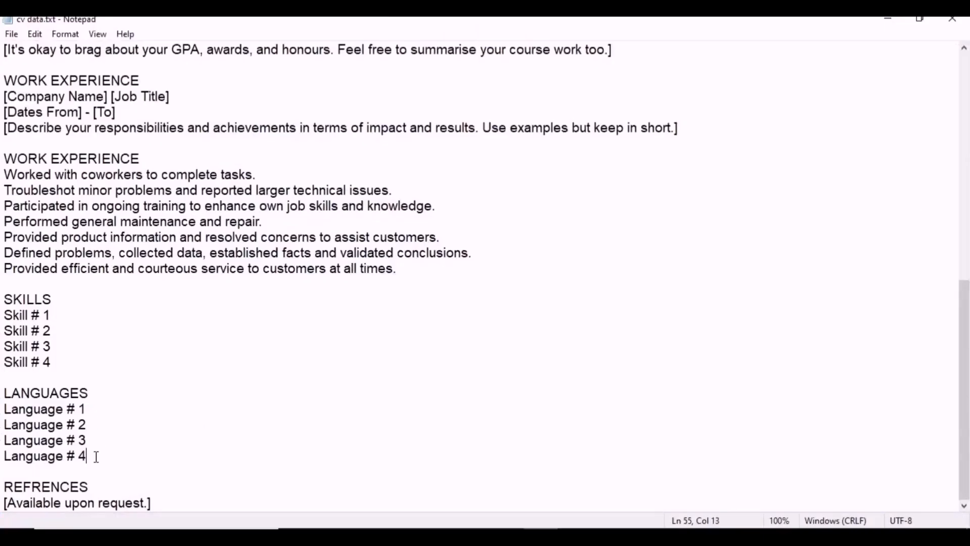
left_click_drag(96, 457, 5, 408)
right_click(28, 420)
left_click(48, 245)
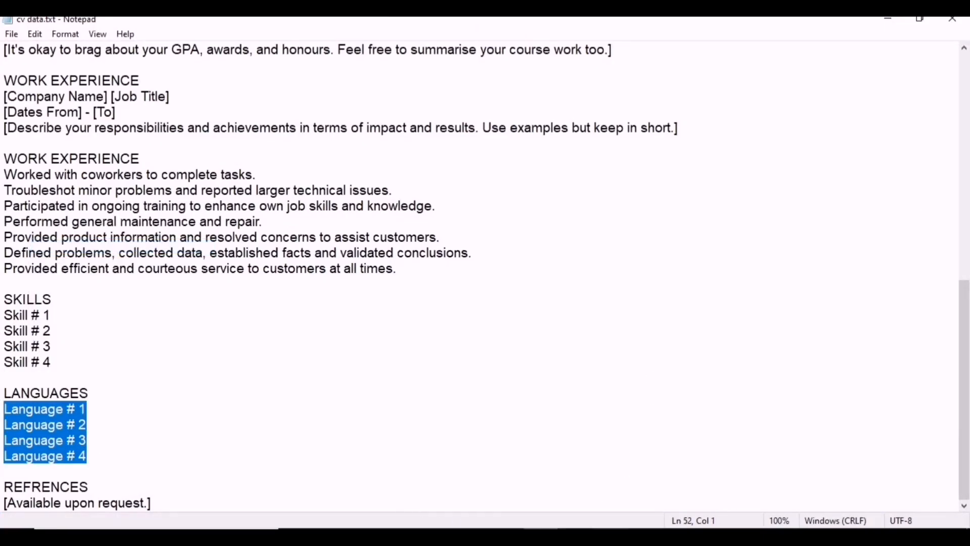
left_click(540, 536)
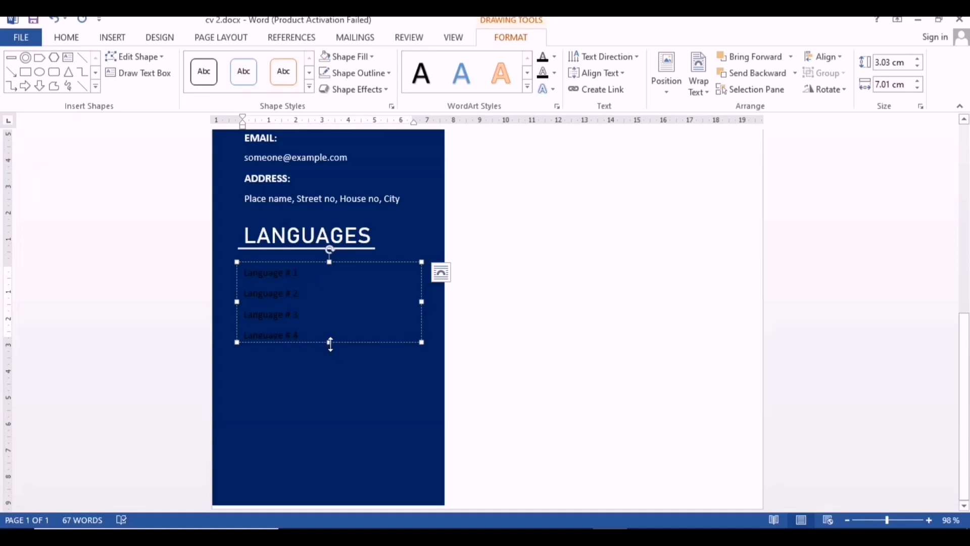
Step: Enlarge the languages text box to about 3.24 cm high and delete the Language # 4 line
left_click_drag(330, 343, 332, 348)
key("ctrl+a")
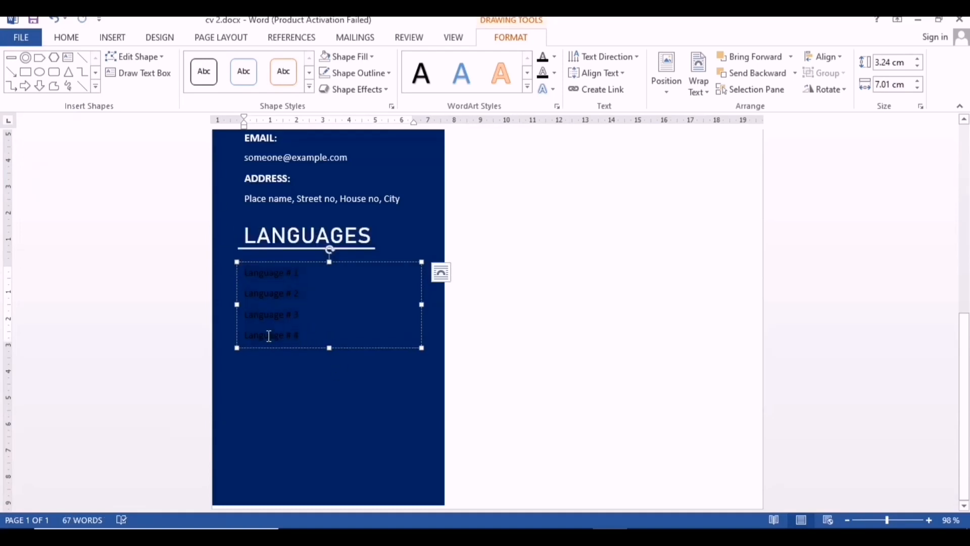
triple_click(269, 335)
key("BackSpace")
Step: Format the Language # 1 to Language # 3 lines in Bahnschrift, size 12, with white text
left_click_drag(272, 335, 246, 277)
left_click(337, 238)
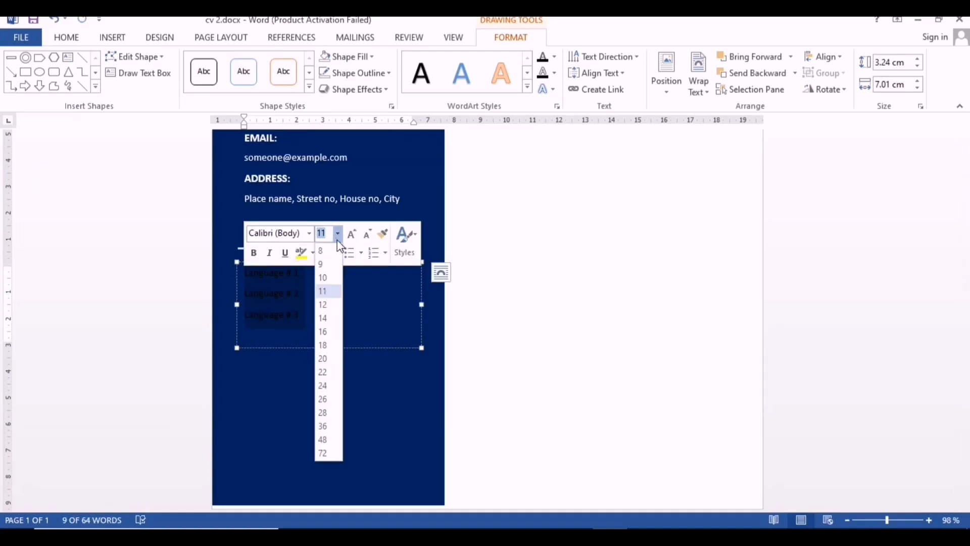
left_click(323, 304)
left_click(309, 233)
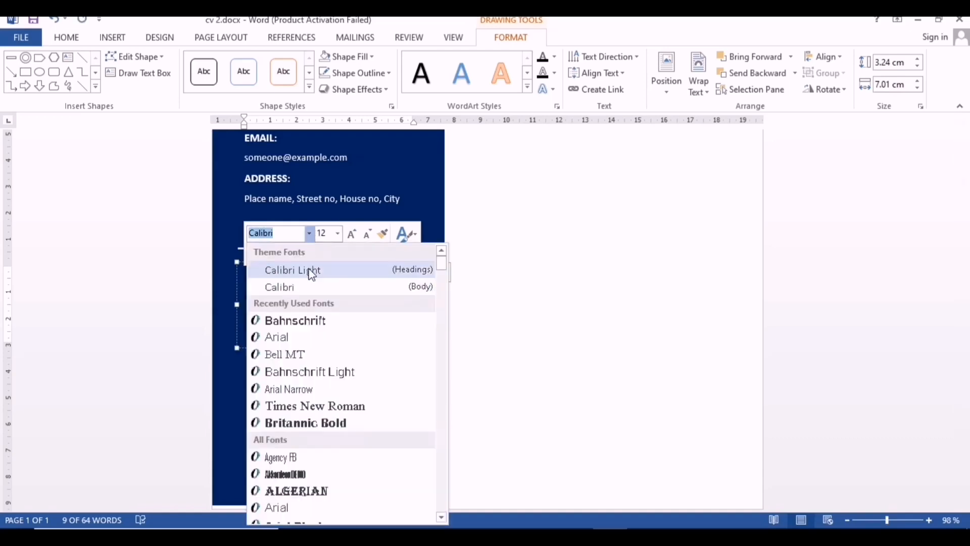
left_click(313, 319)
left_click(337, 252)
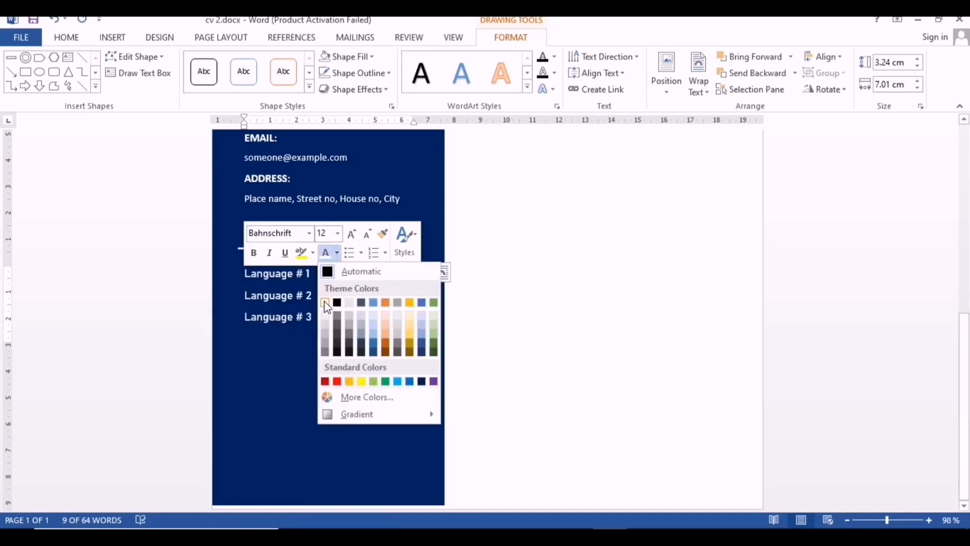
left_click(326, 304)
left_click(335, 315)
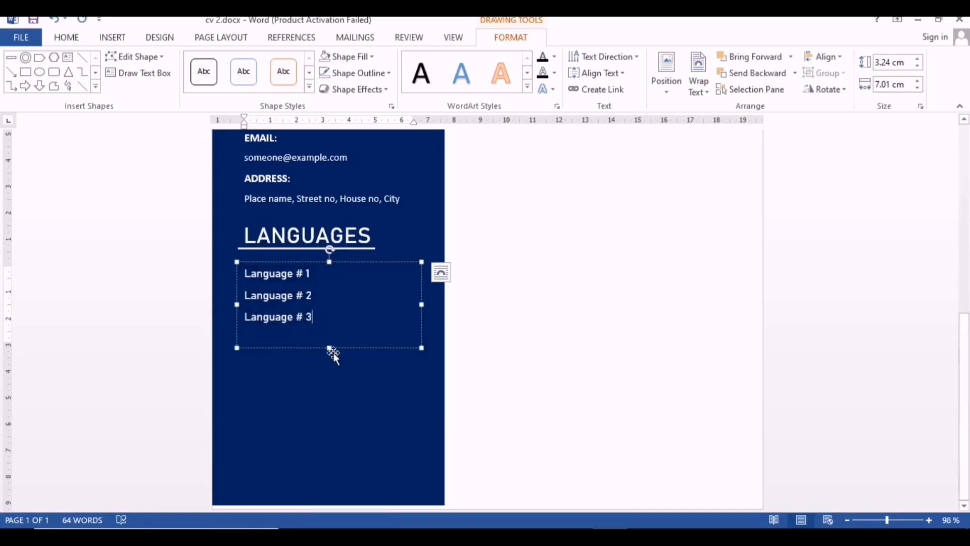
Step: Shrink the languages text box to about 2.67 cm high and narrow it to just fit the three lines
left_click_drag(330, 348, 330, 333)
left_click(312, 295)
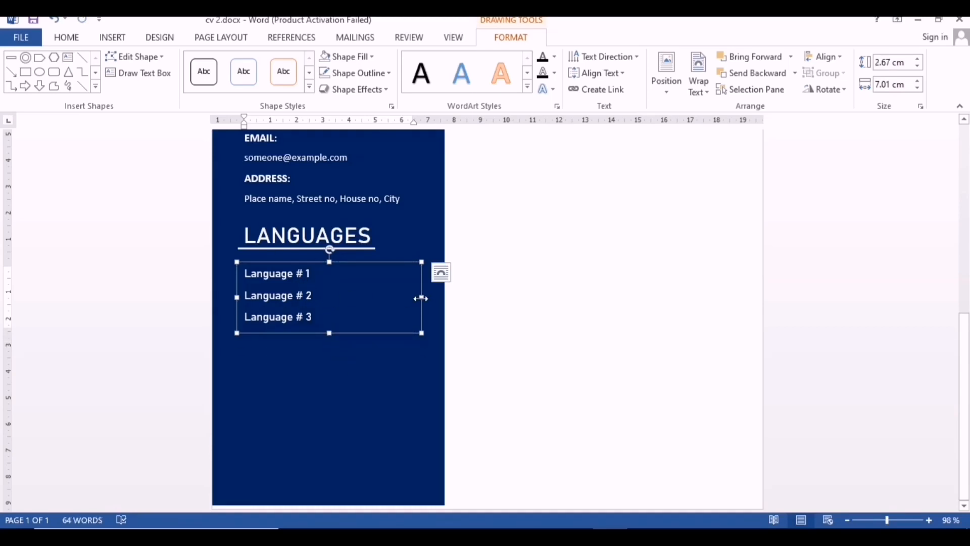
left_click_drag(421, 298, 327, 271)
left_click(309, 360)
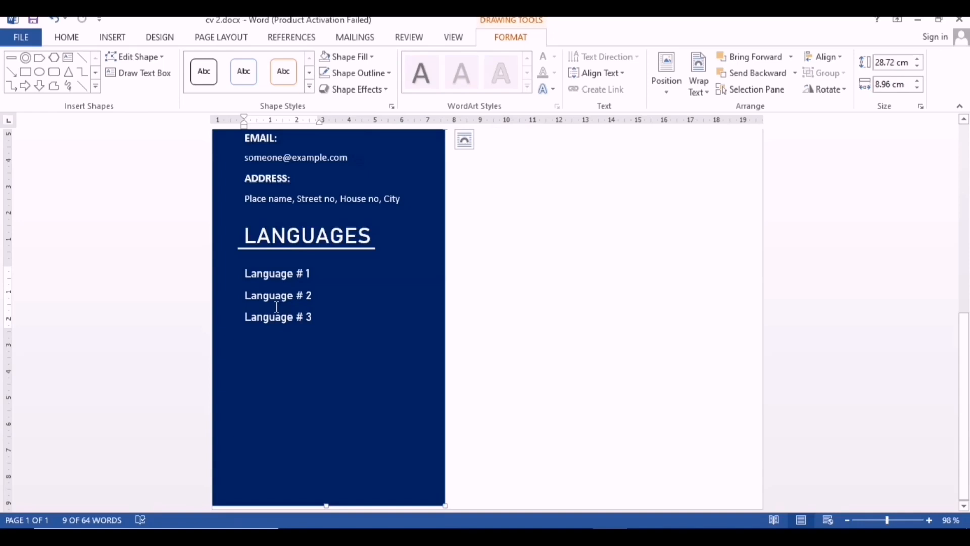
Step: Draw a small minus equation shape about 0.86 cm wide and 0.3 cm high beside Language # 1
left_click(113, 41)
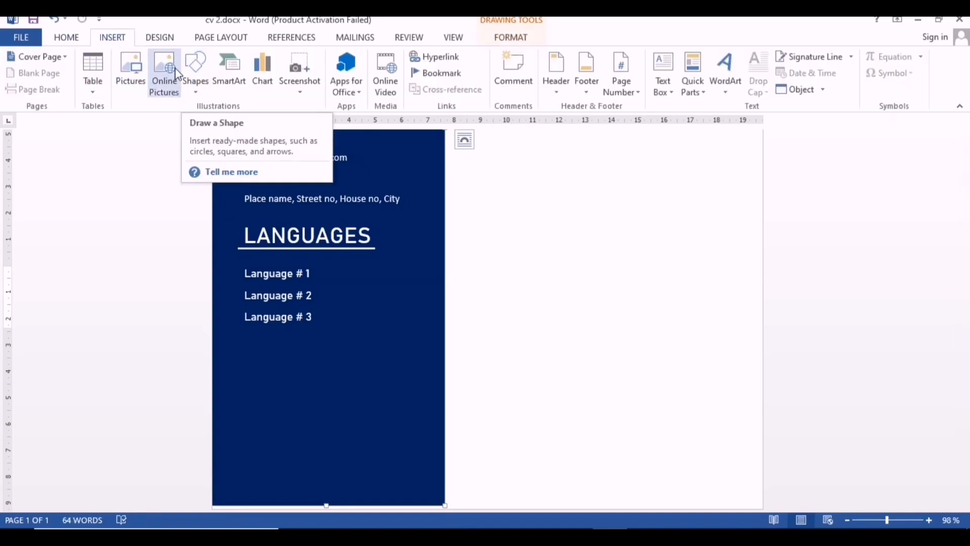
left_click(196, 76)
scroll(218, 333, "down", 1)
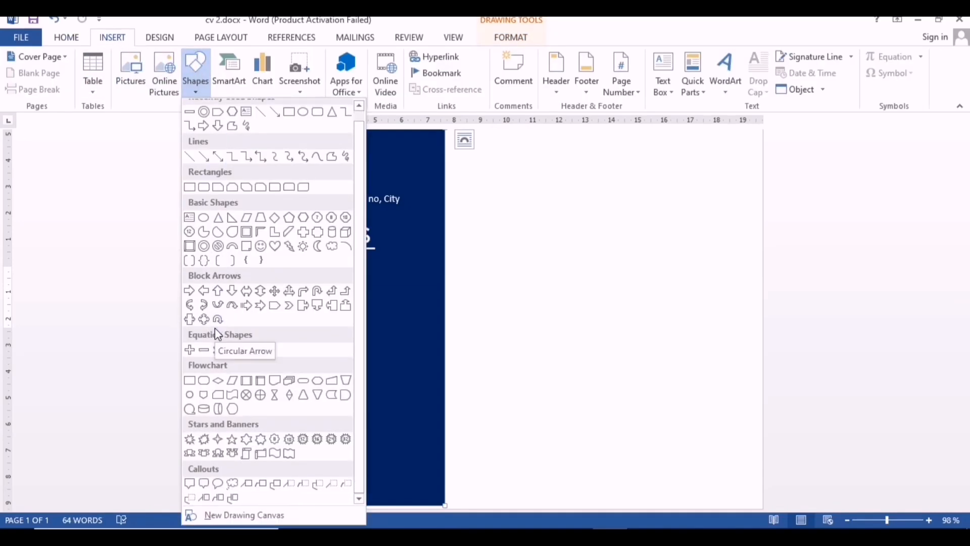
left_click(201, 352)
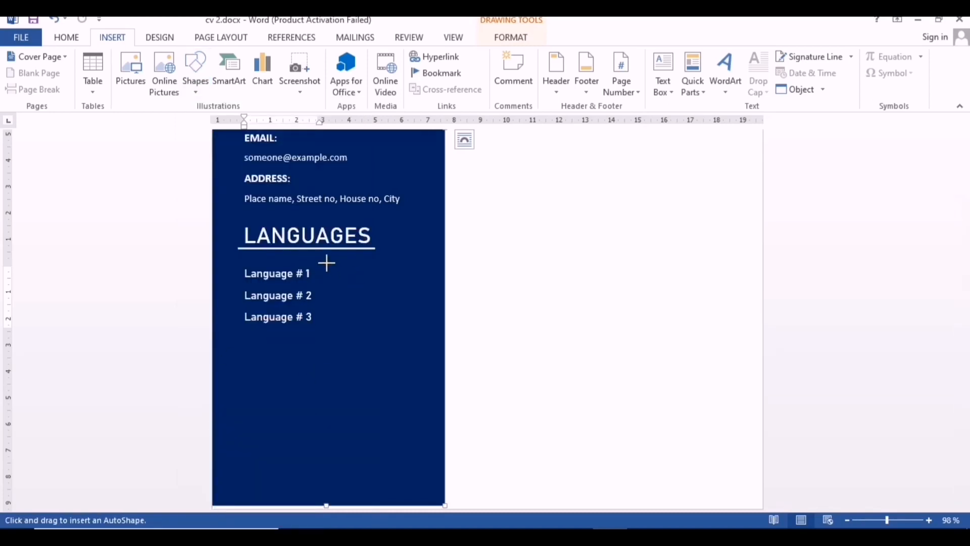
left_click_drag(355, 279, 355, 279)
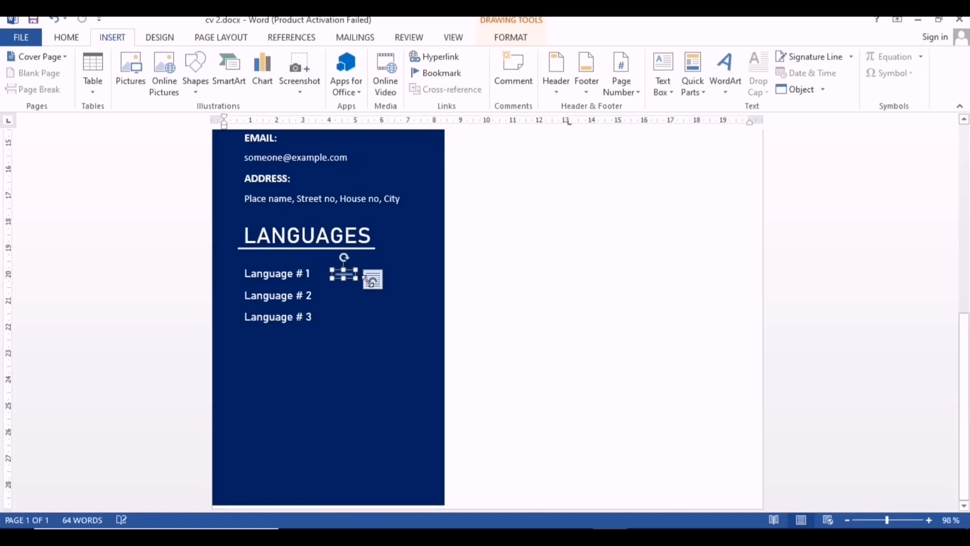
Step: Duplicate the minus shape until there are four, spreading the copies out beside the language lines
left_click_drag(346, 338, 340, 336)
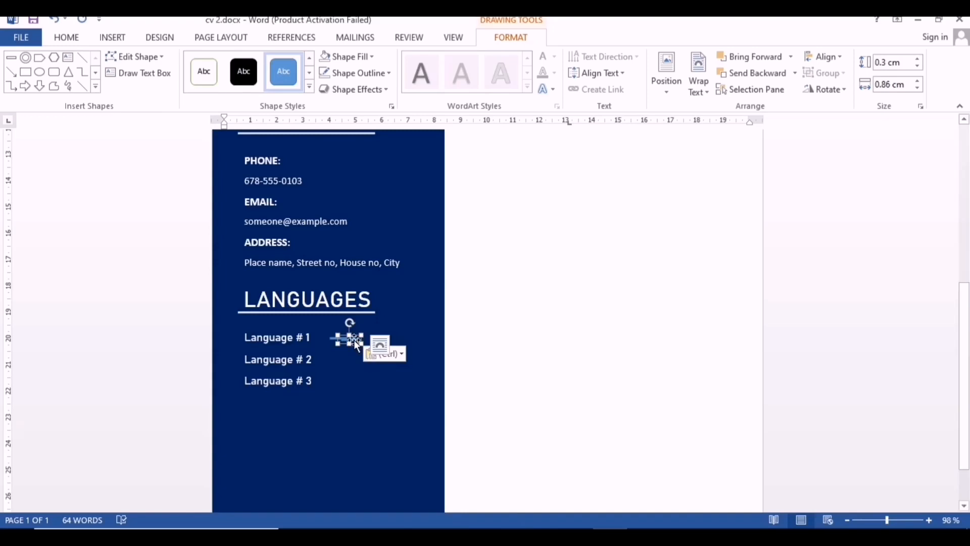
left_click_drag(331, 338, 369, 344)
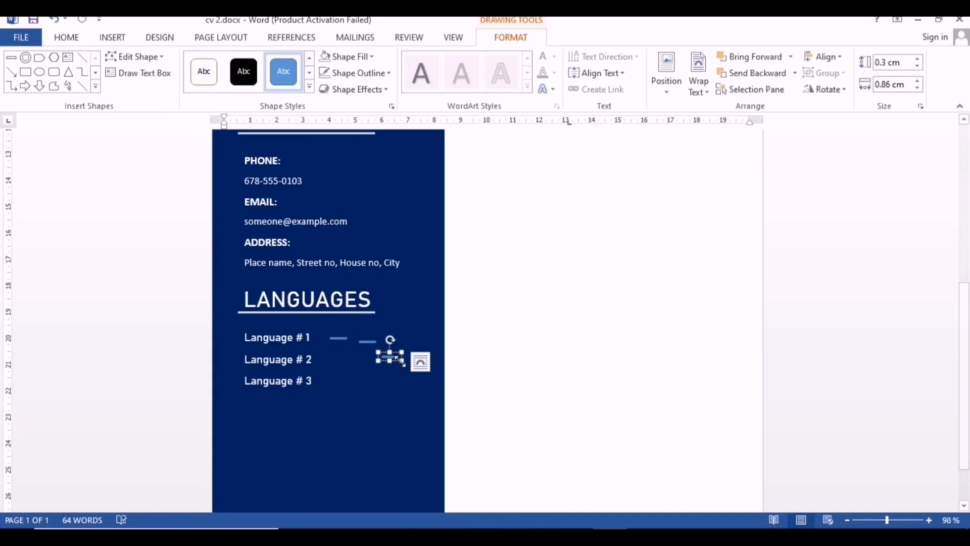
key("ctrl+v")
left_click_drag(408, 357, 424, 363)
Step: Align the four minus shapes in one row, distribute them horizontally, and position the row level with Language # 1
mouse_move(346, 339)
left_mouse_down()
mouse_move(336, 335)
mouse_move(346, 340)
left_mouse_up()
left_click(396, 358)
left_click(337, 339)
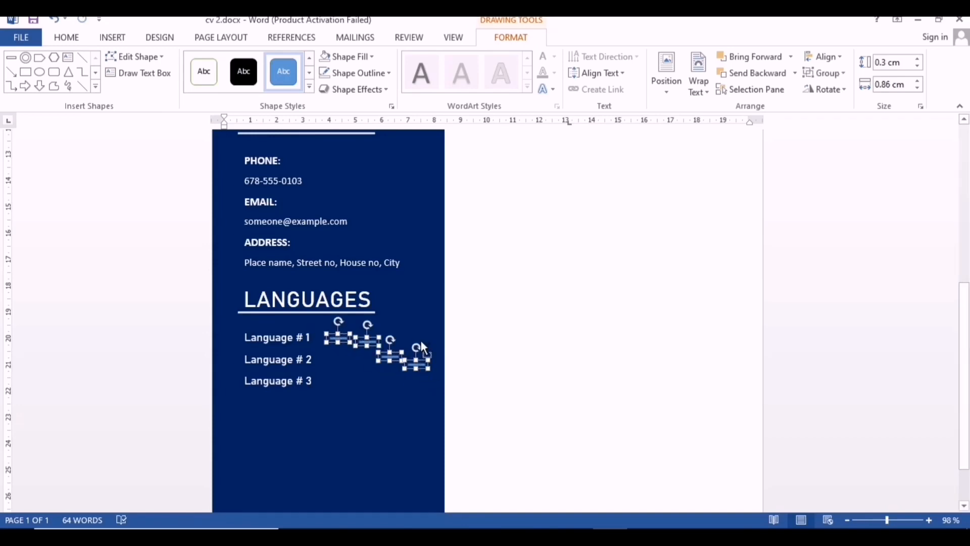
left_click(828, 57)
left_click(840, 141)
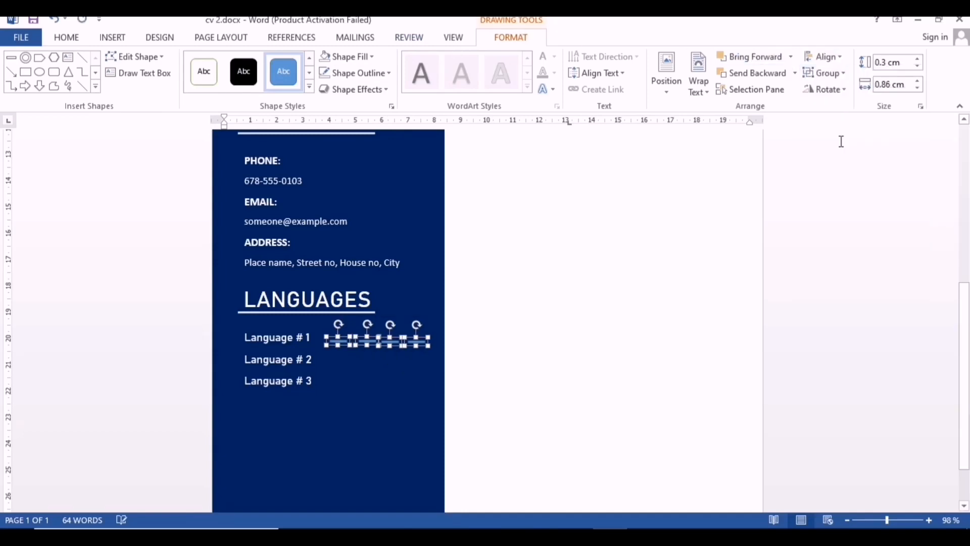
left_click(825, 56)
left_click(853, 181)
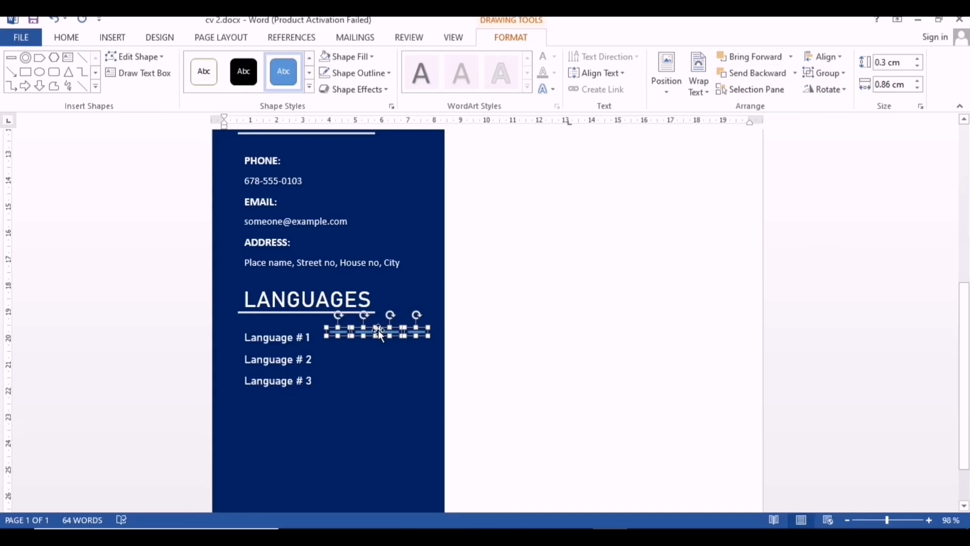
left_click_drag(379, 328, 382, 335)
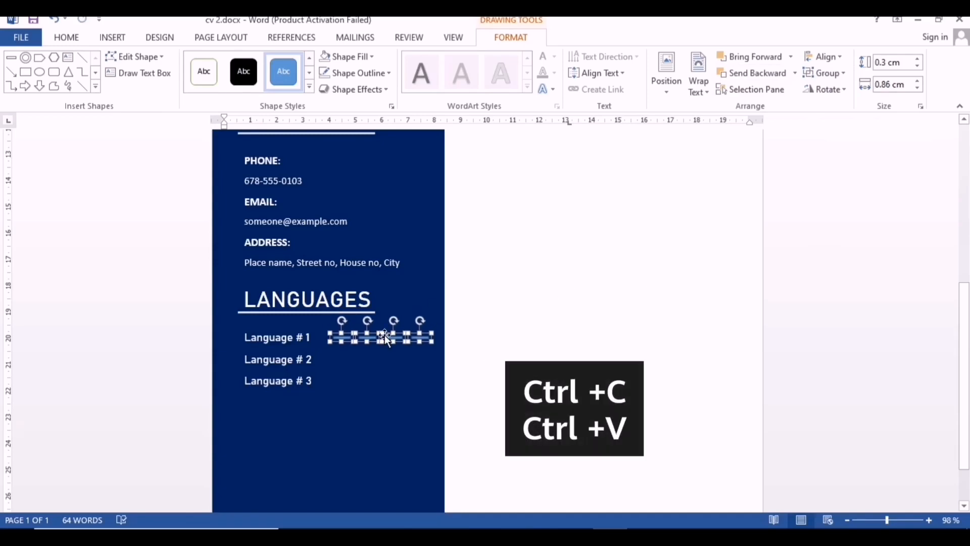
Step: Copy the row of four minus shapes and place one duplicate beside Language # 2 and another beside Language # 3
key("ctrl+c")
key("ctrl+v")
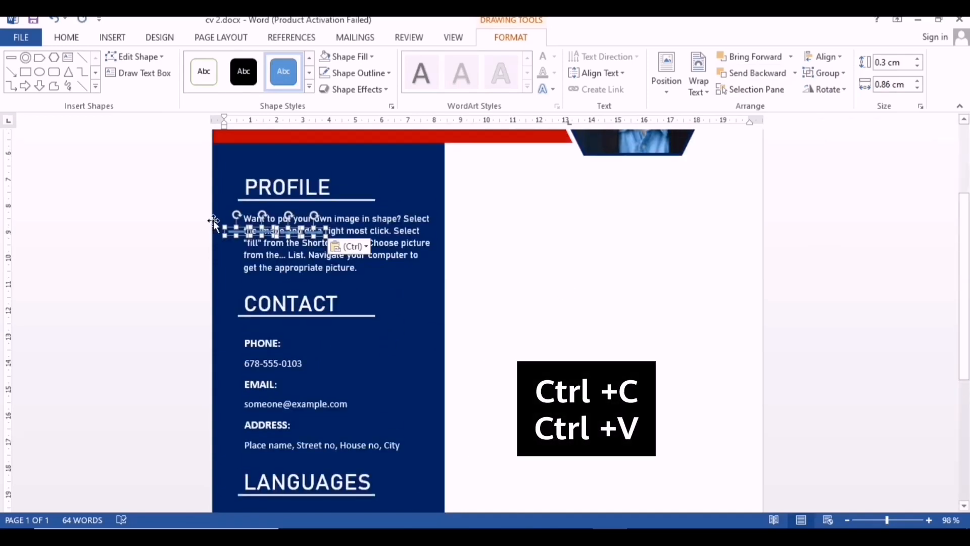
scroll(527, 228, "down", 5)
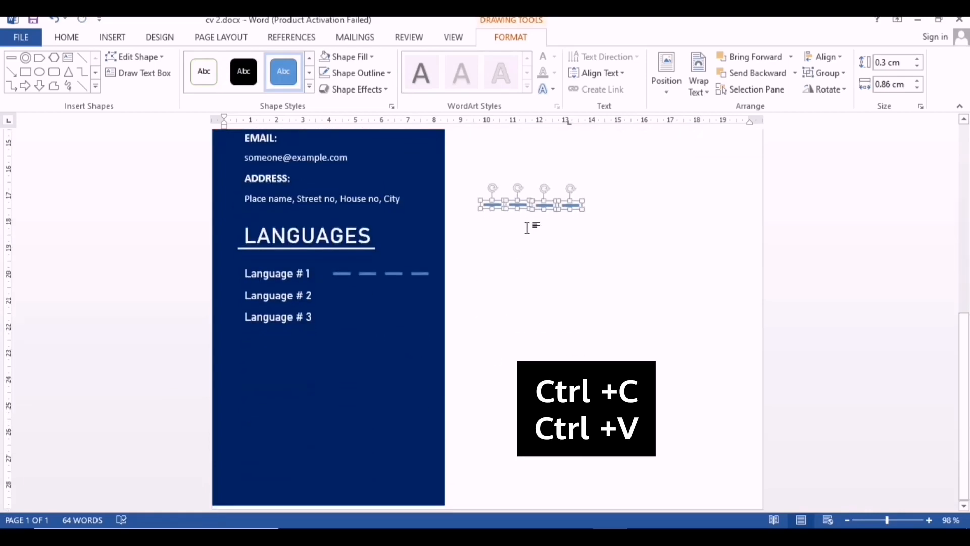
left_click_drag(531, 206, 384, 298)
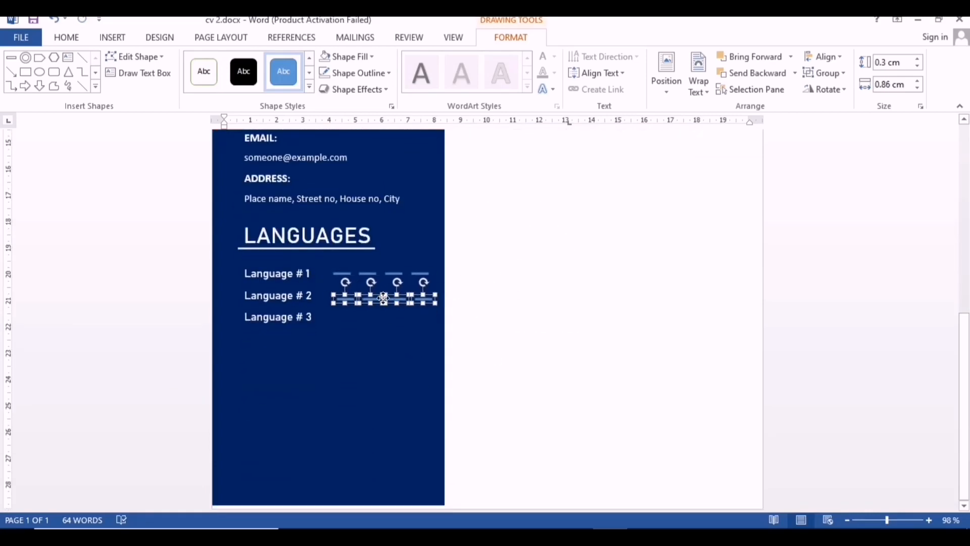
key("ctrl+v")
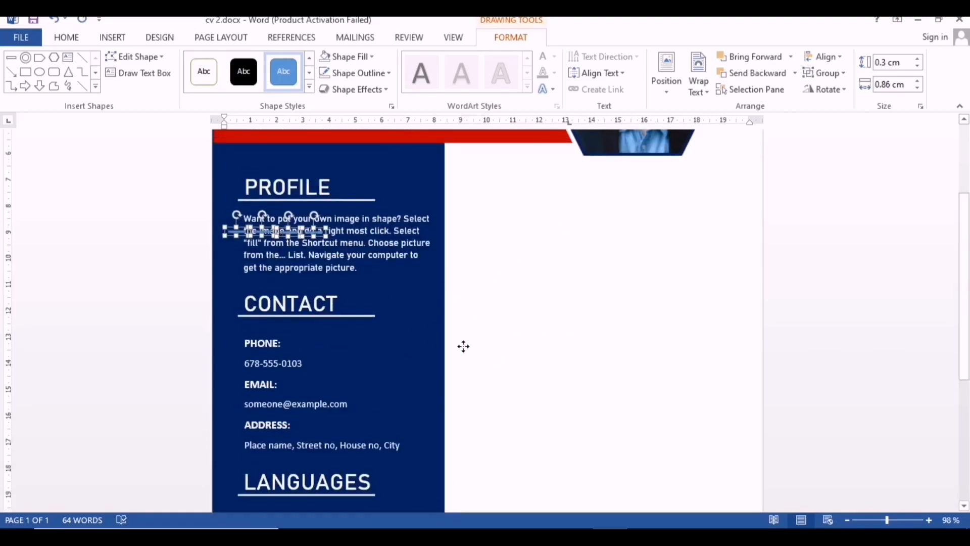
scroll(481, 317, "down", 4)
left_click_drag(561, 195, 386, 343)
left_click(472, 326)
Step: Set the fill and outline of the first minus shape beside Language # 1 to white
scroll(384, 313, "up", 4)
scroll(393, 361, "down", 3)
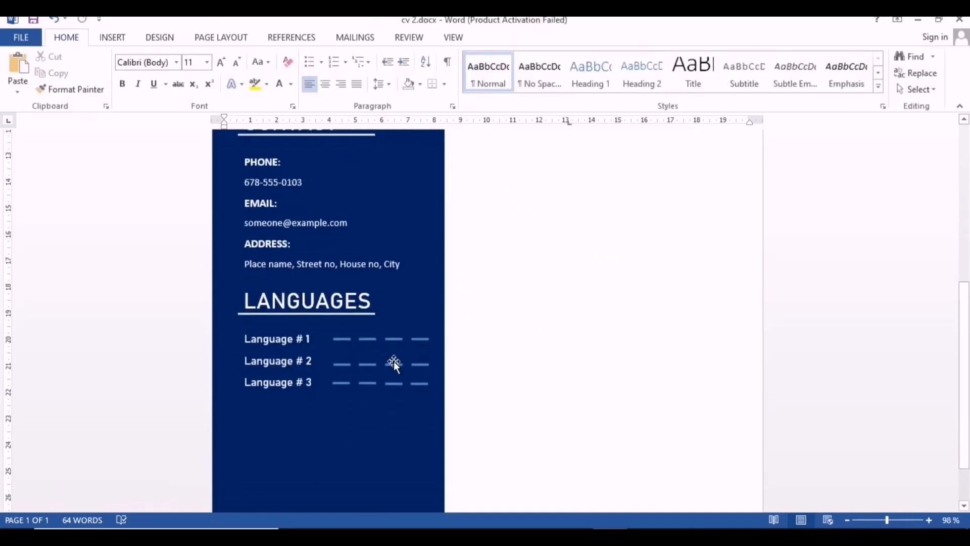
left_click(341, 339)
left_click(371, 56)
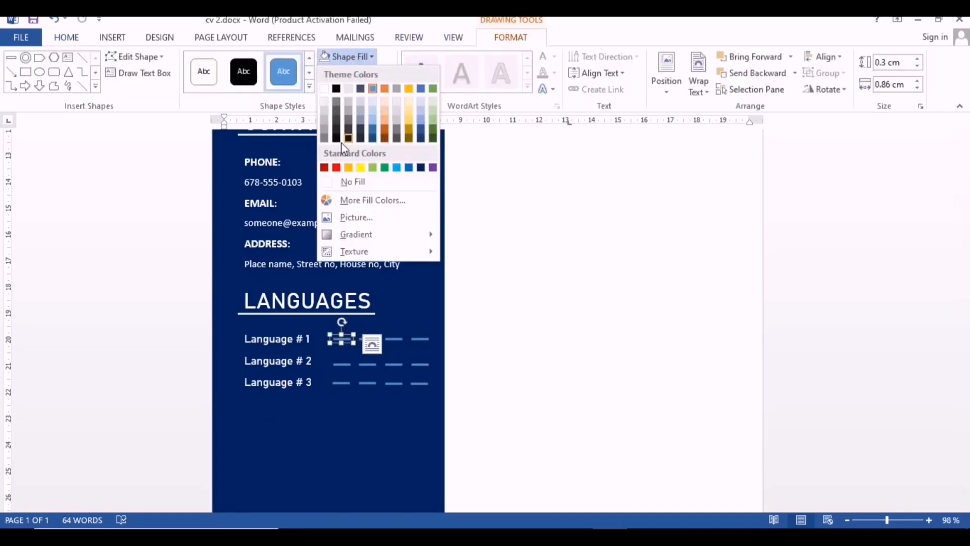
left_click(327, 90)
left_click(334, 74)
left_click(325, 105)
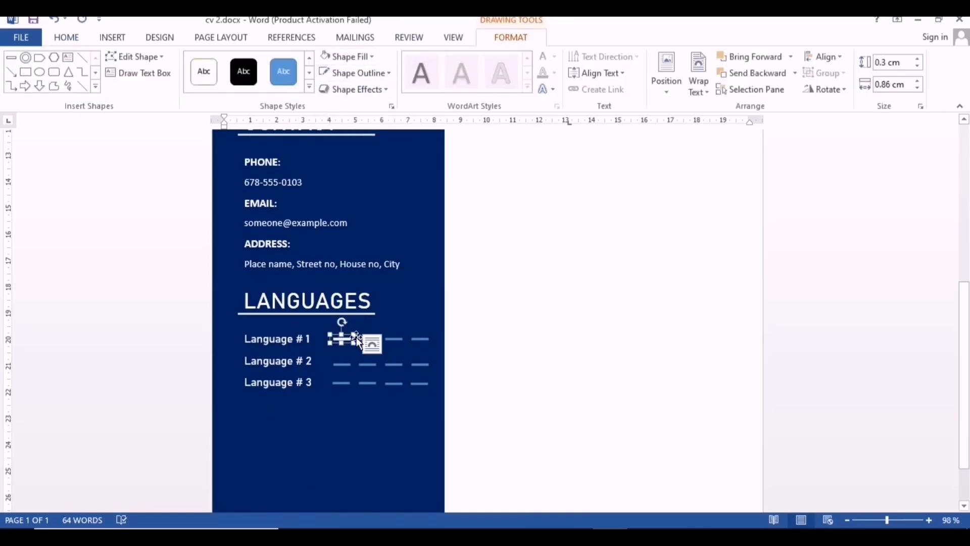
Step: Set the fill and outline of the second minus shape beside Language # 1 to white
left_click(368, 339)
left_click(362, 57)
left_click(326, 90)
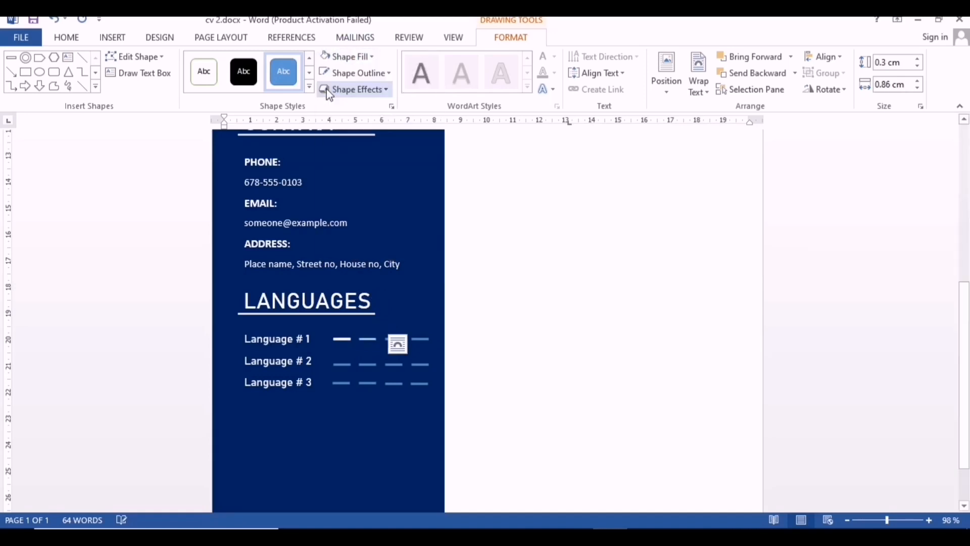
left_click(335, 73)
left_click(341, 108)
Step: Make the last two minus shapes beside Language # 1 white in both fill and outline
left_click(414, 339)
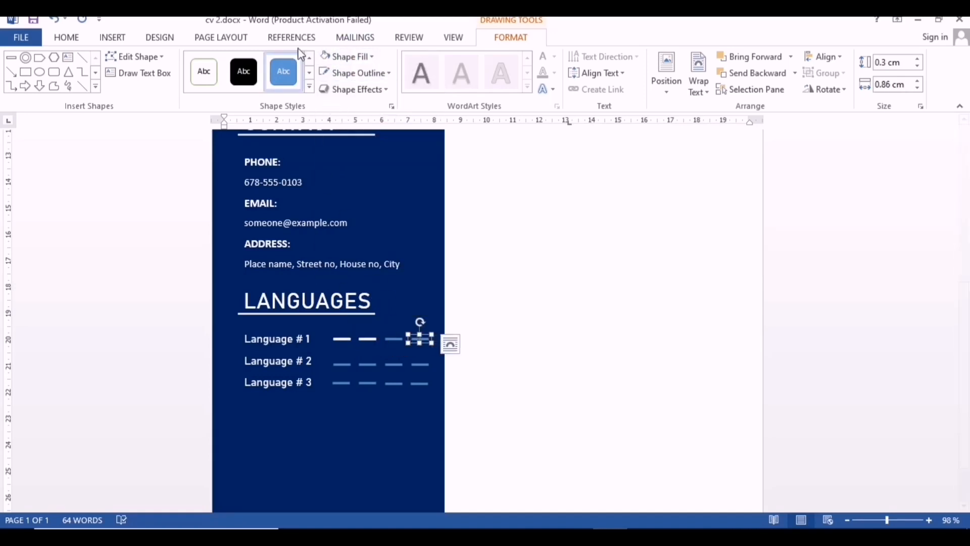
left_click(389, 338, "shift")
left_click(348, 56)
left_click(325, 89)
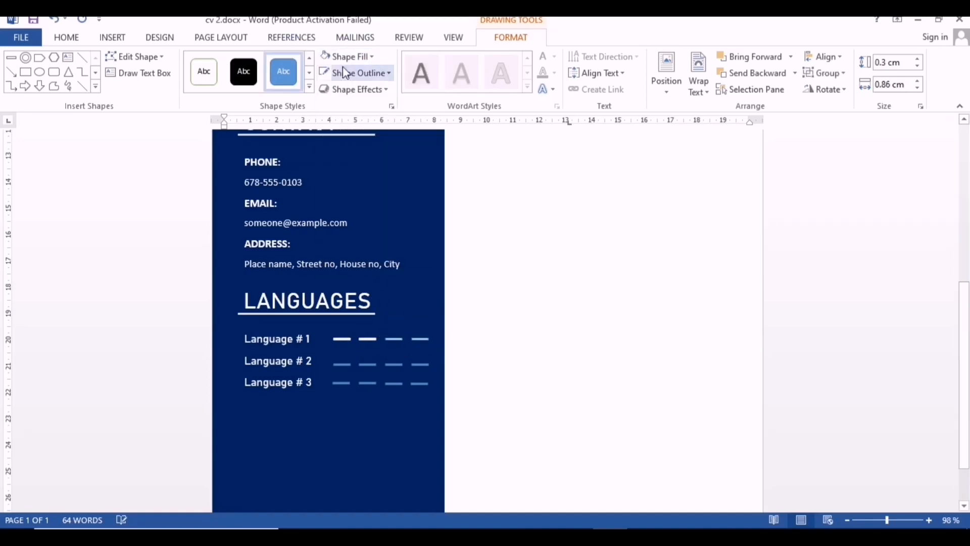
left_click(340, 71)
left_click(356, 194)
Step: Set the fill and outline of the first three minus shapes beside Language # 2 to white
left_click(342, 365)
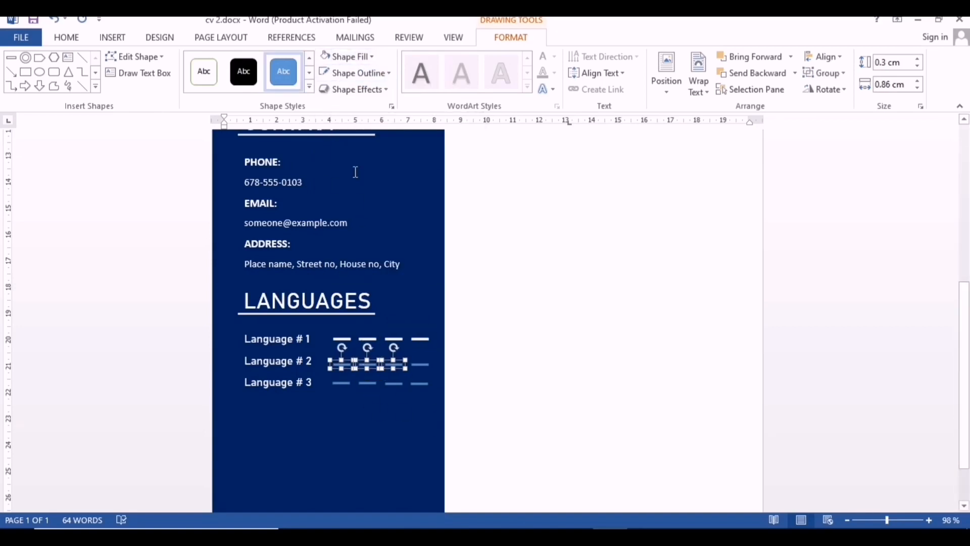
left_click(348, 56)
left_click(325, 89)
left_click(354, 73)
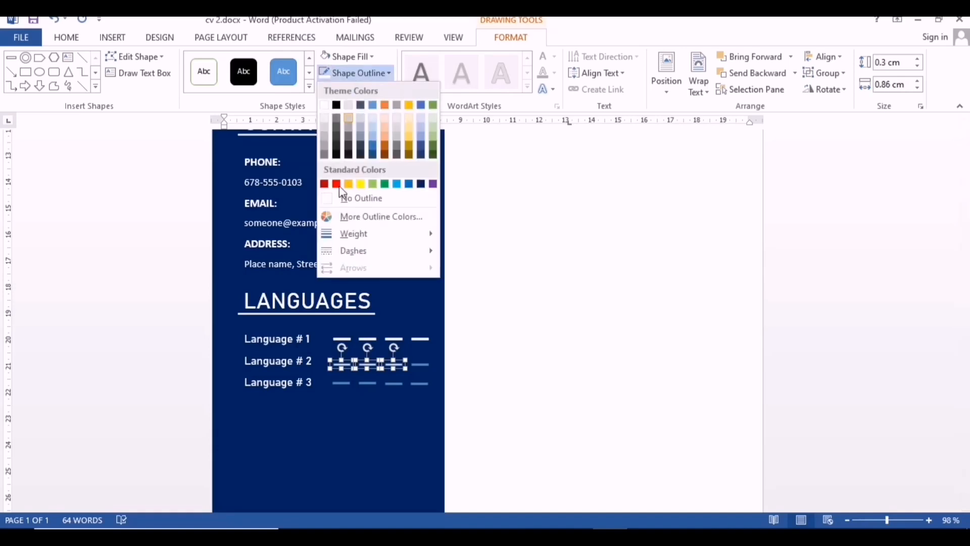
left_click(325, 104)
Step: Set the fill and outline of the first two minus shapes beside Language # 3 to white
left_click(342, 383)
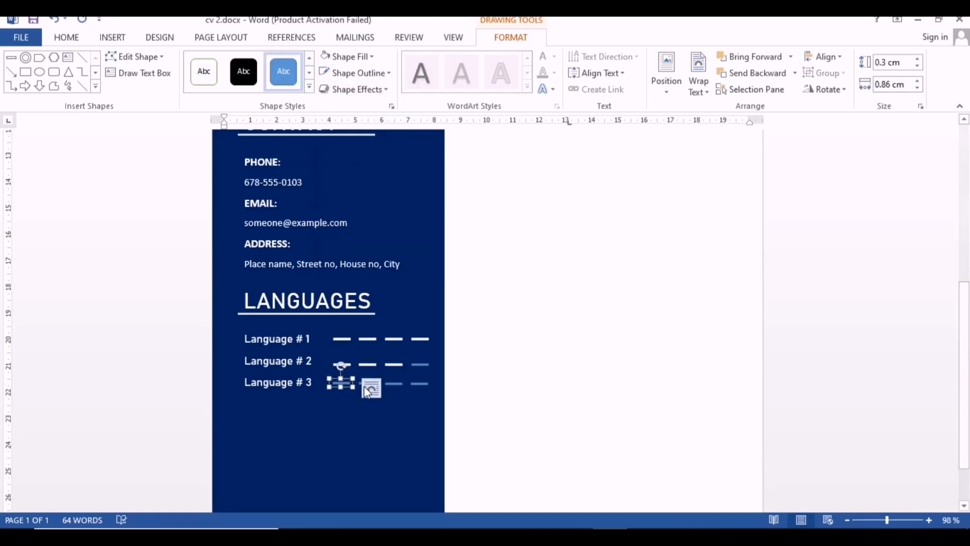
left_click(372, 384, "shift")
left_click(348, 57)
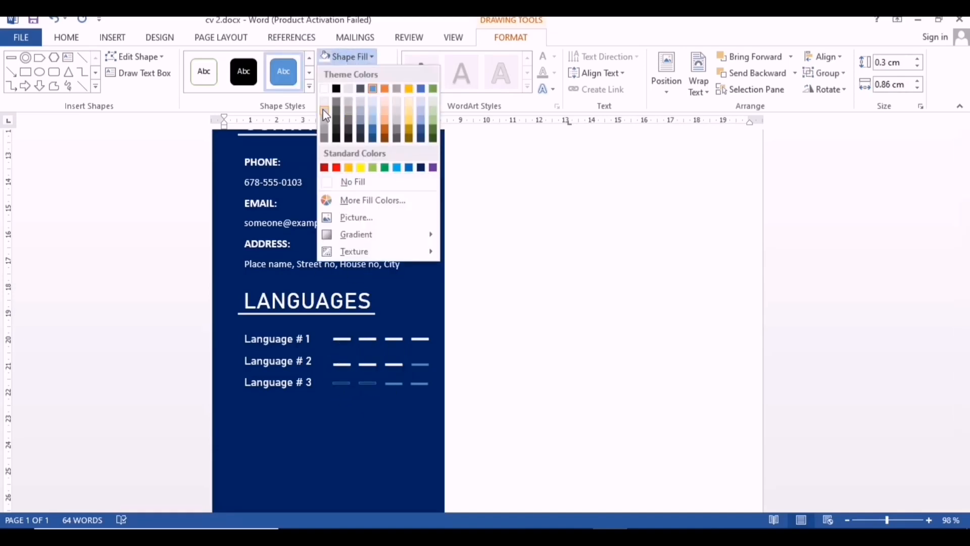
left_click(325, 89)
left_click(353, 73)
left_click(324, 105)
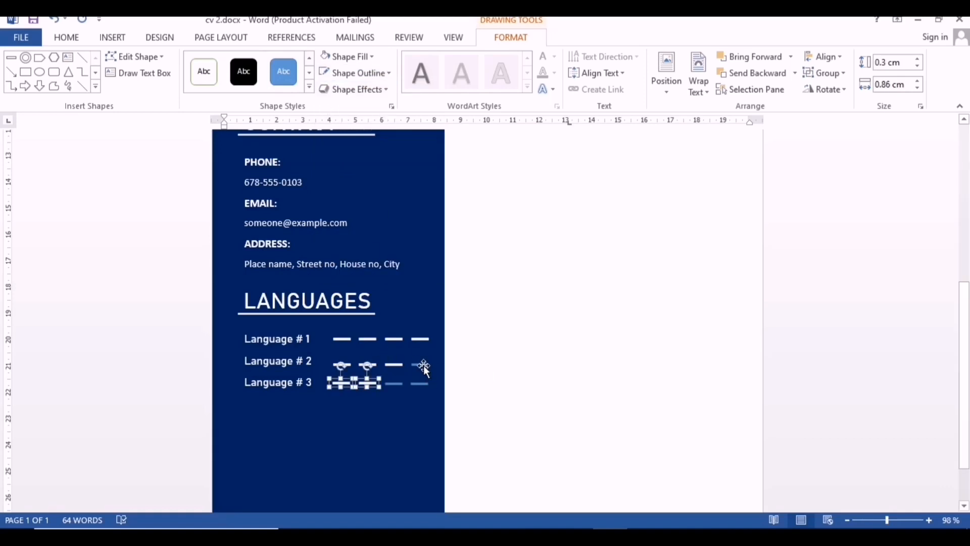
Step: Group the four minus shapes beside Language # 1 into one object
left_click(411, 385)
left_click(421, 337)
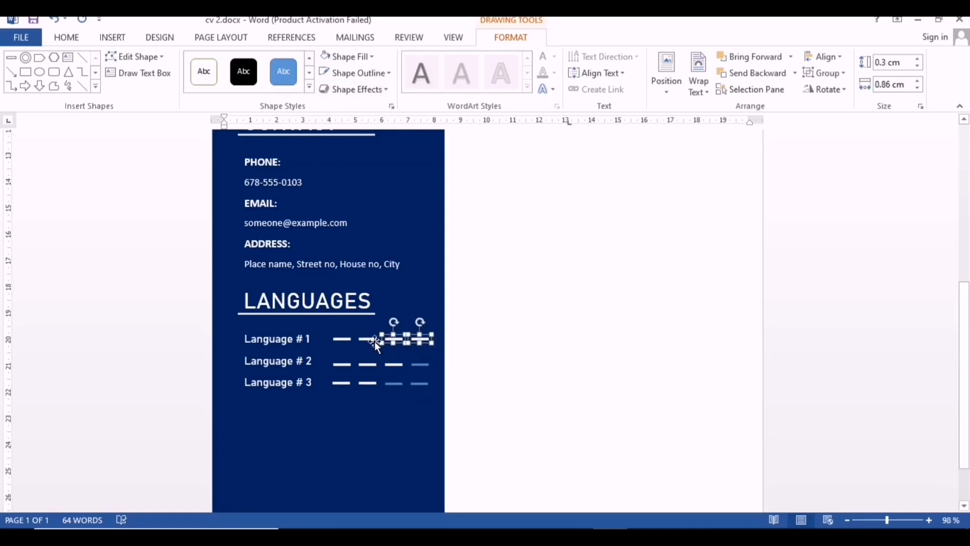
left_click(824, 72)
left_click(821, 89)
Step: Group the four minus shapes beside Language # 2 into one object
left_click(419, 364)
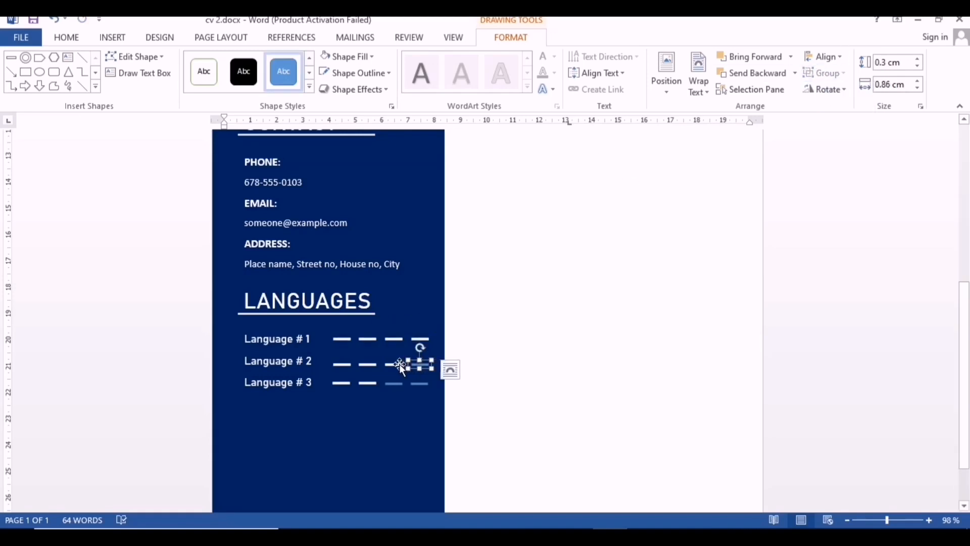
left_click(353, 76)
left_click(424, 361)
left_click(395, 364)
left_click(367, 364, "shift")
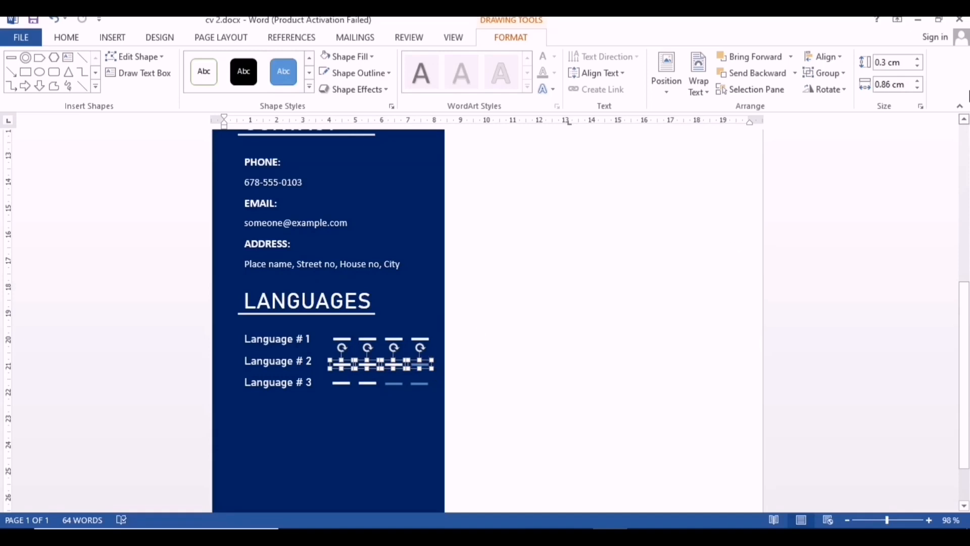
left_click(824, 74)
left_click(824, 90)
Step: Group the four minus shapes beside Language # 3 into one object
left_click(419, 384)
left_click(394, 383, "shift")
left_click(368, 383, "shift")
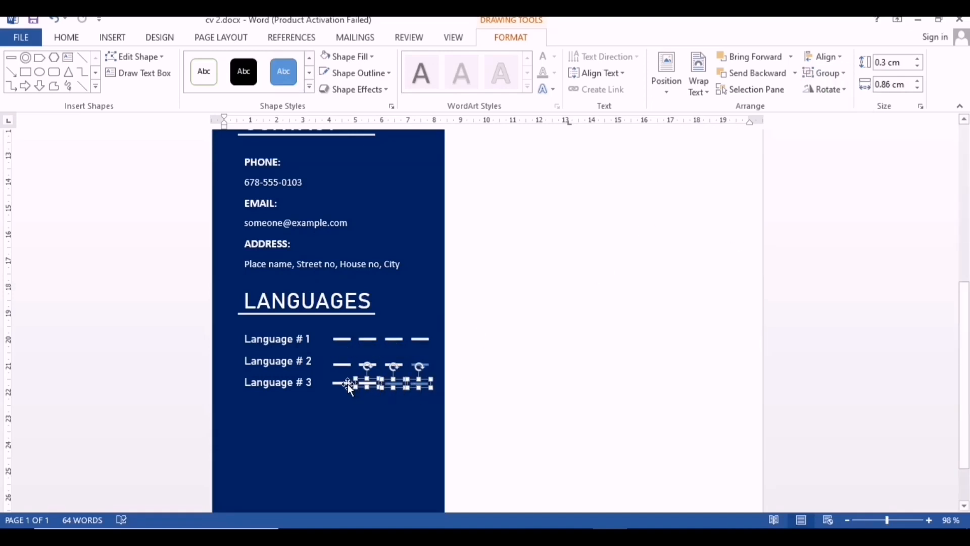
left_click(824, 73)
left_click(824, 90)
Step: Align the three grouped dash rows with one another and nudge them level with the language names
left_click(411, 366, "shift")
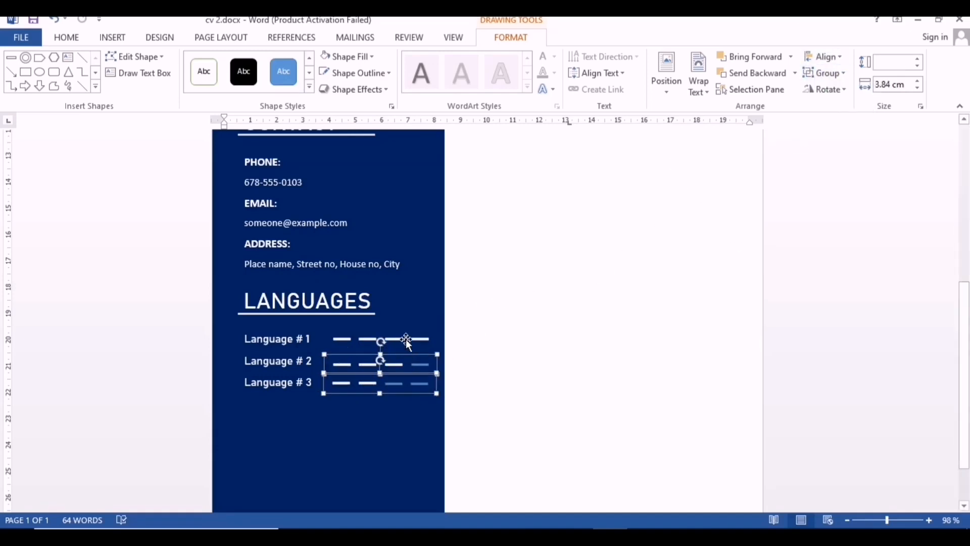
left_click(408, 340, "shift")
left_click(824, 56)
left_click(856, 175)
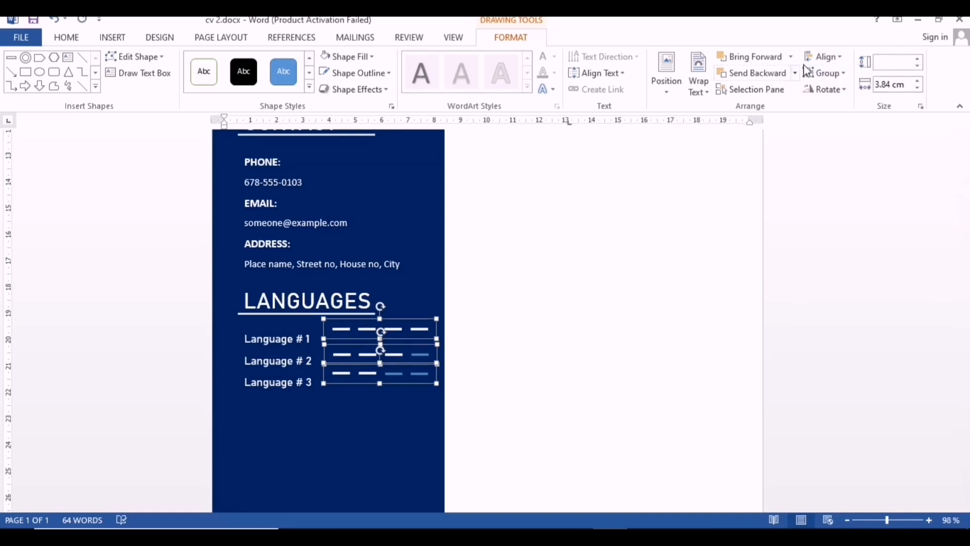
left_click(824, 56)
left_click(856, 147)
key("ctrl+z")
left_click(829, 58)
left_click(852, 94)
left_click_drag(372, 357, 375, 361)
key("Up")
key("Up")
key("Up")
key("Up")
key("Up")
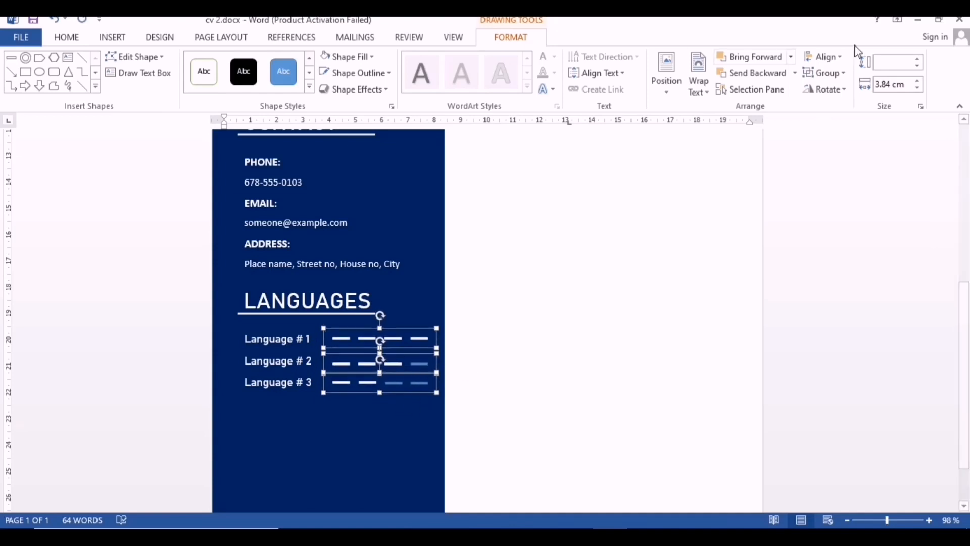
Step: Group the three dash rows of the languages section into a single object
left_click(825, 74)
left_click(820, 94)
left_click(579, 286)
scroll(580, 261, "down", 3)
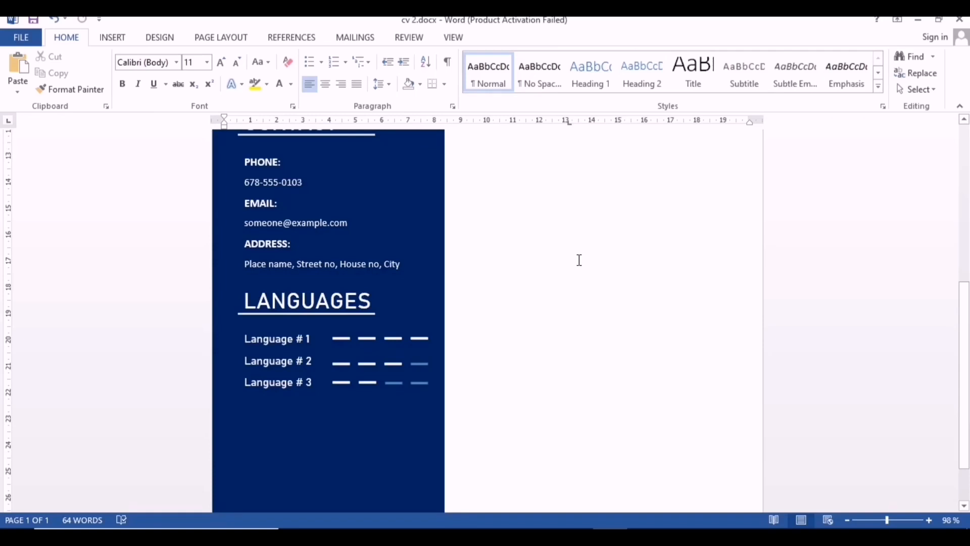
scroll(513, 316, "up", 3)
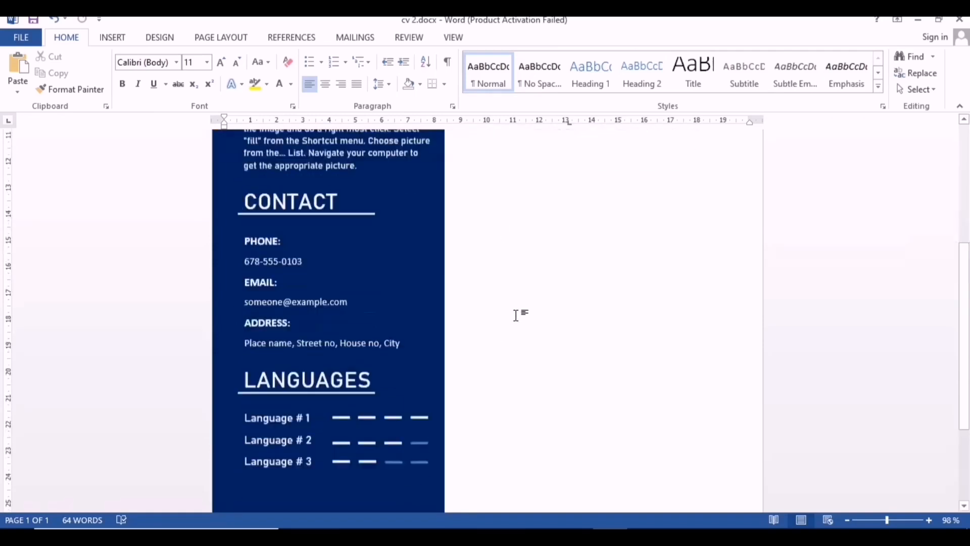
Step: Duplicate the LANGUAGES heading with its underline and place the copy directly below Language # 3
scroll(516, 316, "down", 4)
left_click(371, 282)
scroll(320, 293, "up", 3)
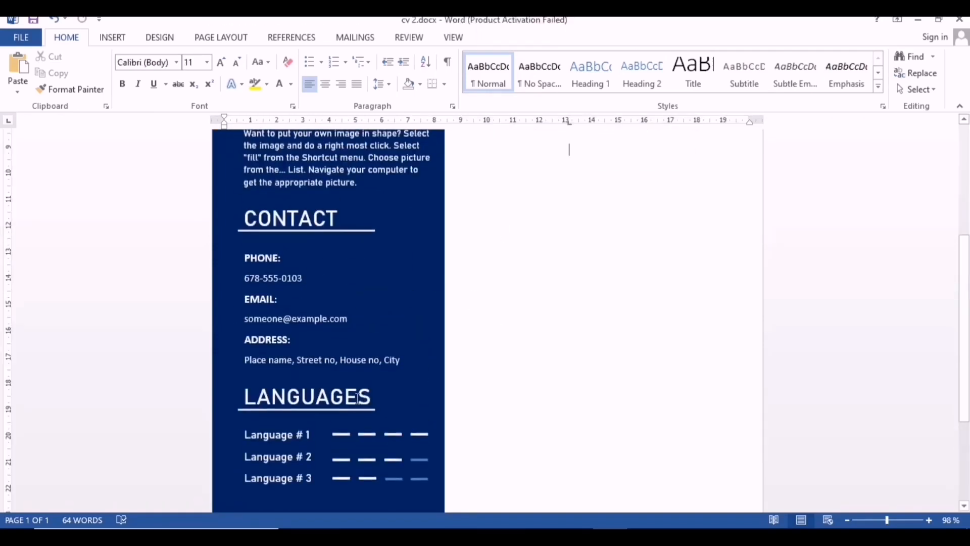
left_click(303, 396)
left_click(306, 396)
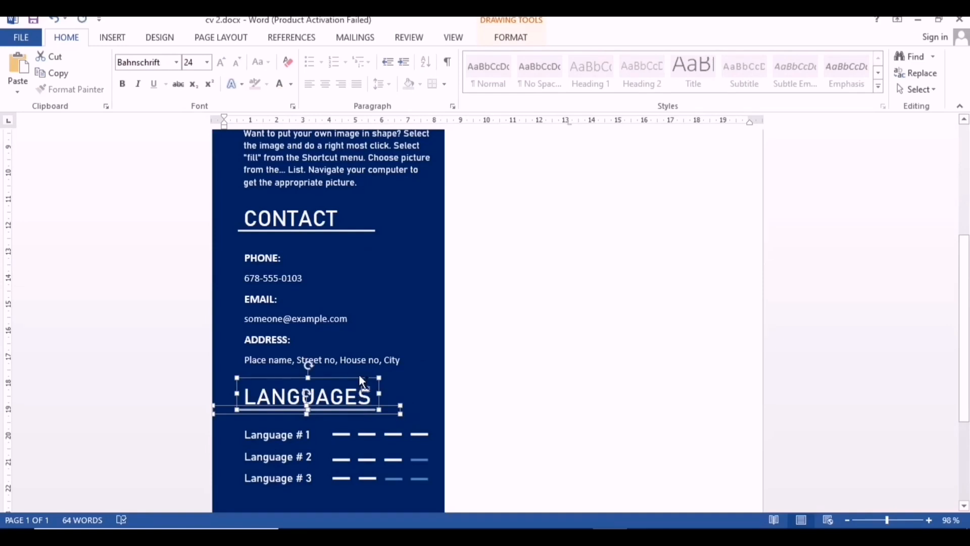
key("ctrl+c")
key("ctrl+v")
left_click_drag(286, 132, 280, 354)
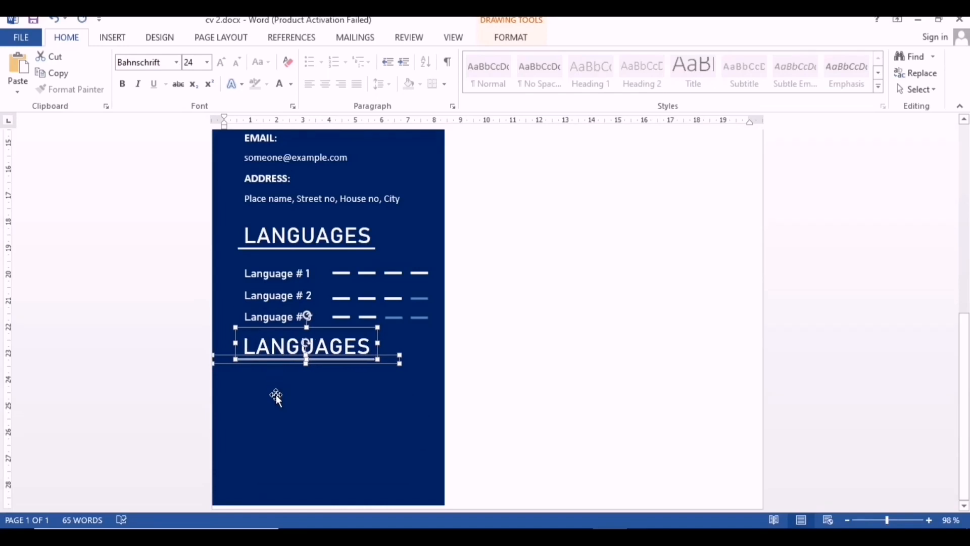
left_click(404, 475)
scroll(405, 474, "down", 3)
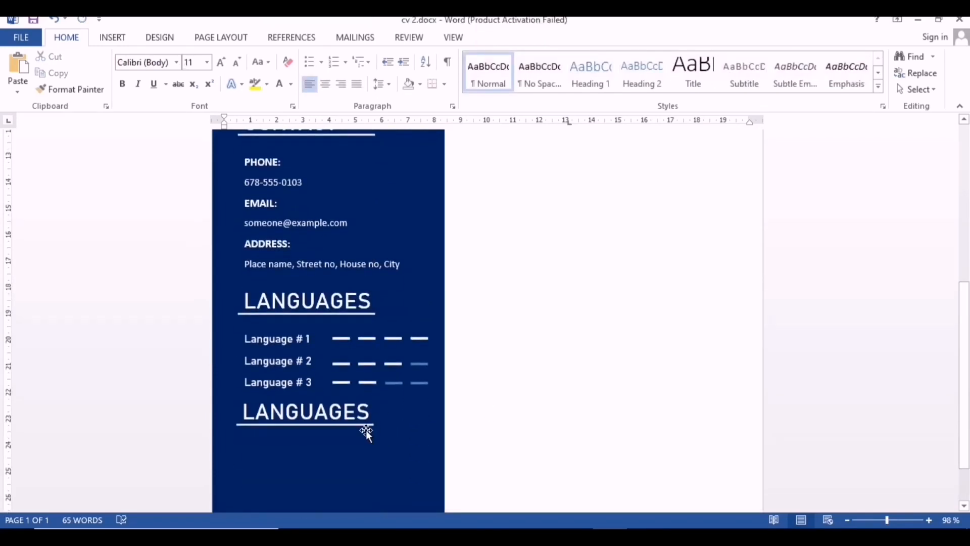
Step: Widen the copied heading's text box and underline, and replace its text with PROFESONAL SKILLS
left_click(381, 421)
left_click_drag(378, 408, 431, 409)
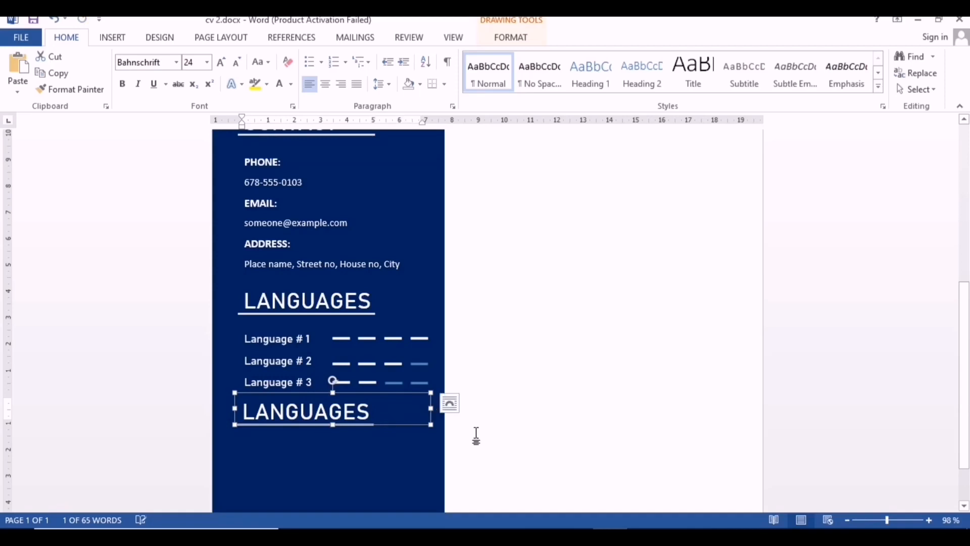
left_click(477, 436)
scroll(394, 379, "down", 3)
double_click(371, 422)
key("BackSpace")
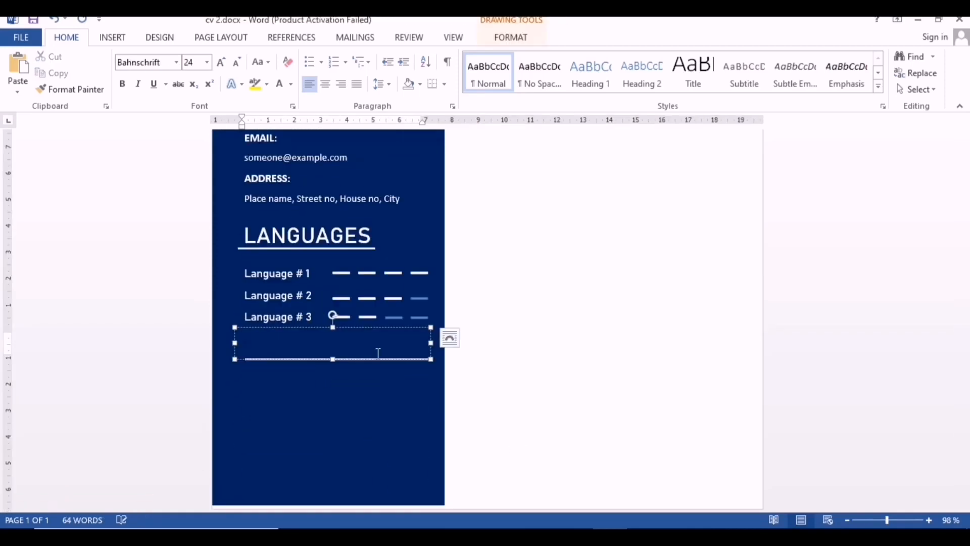
type("PROFE")
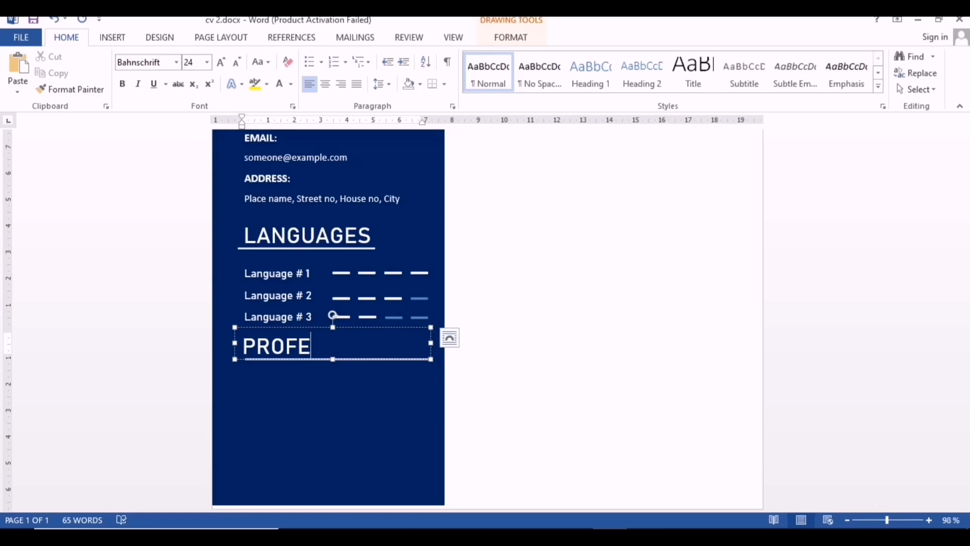
key("BackSpace")
key("BackSpace")
key("BackSpace")
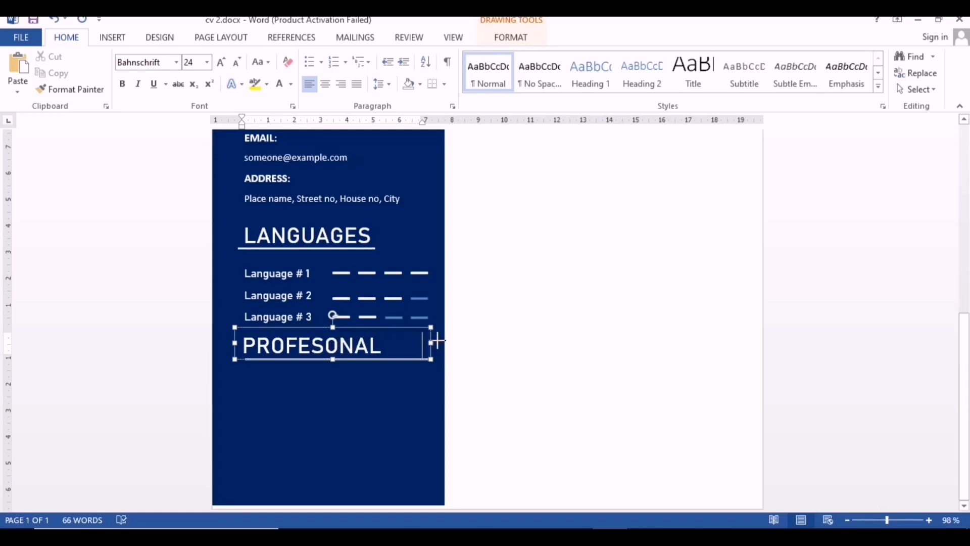
Step: Set the PROFESONAL SKILLS heading to font size 20 and narrow its text box to fit inside the sidebar
left_click_drag(431, 343, 301, 340)
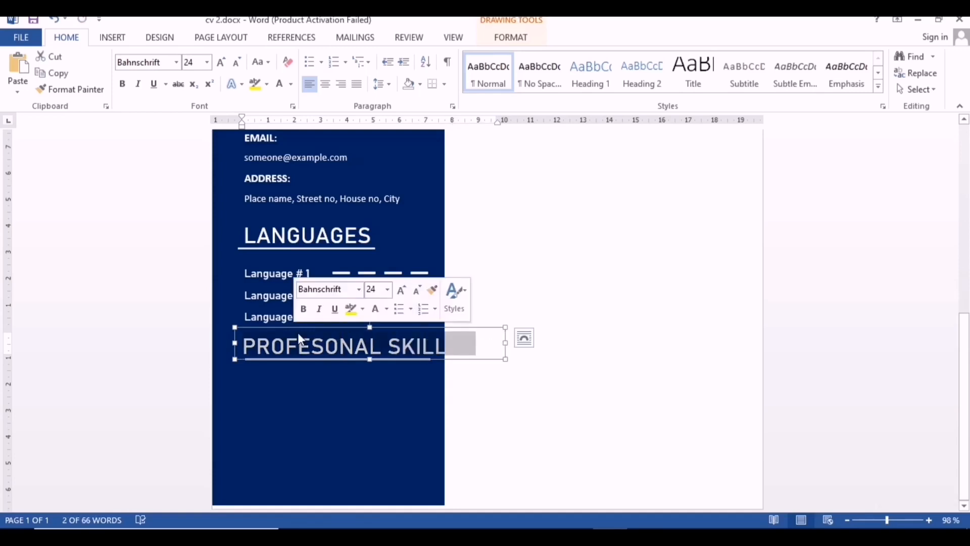
left_click(388, 289)
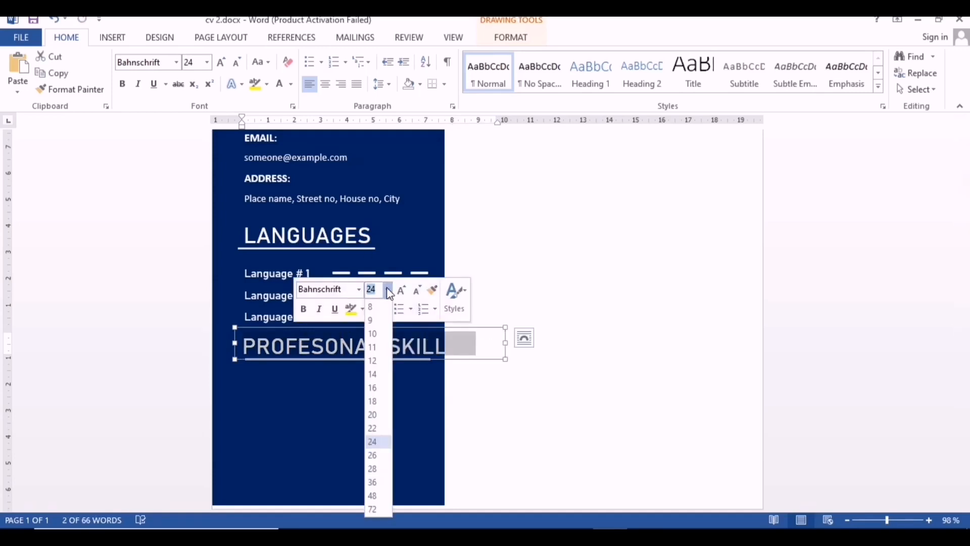
left_click(372, 414)
left_click_drag(506, 342, 436, 343)
left_click(434, 375)
scroll(434, 377, "down", 3)
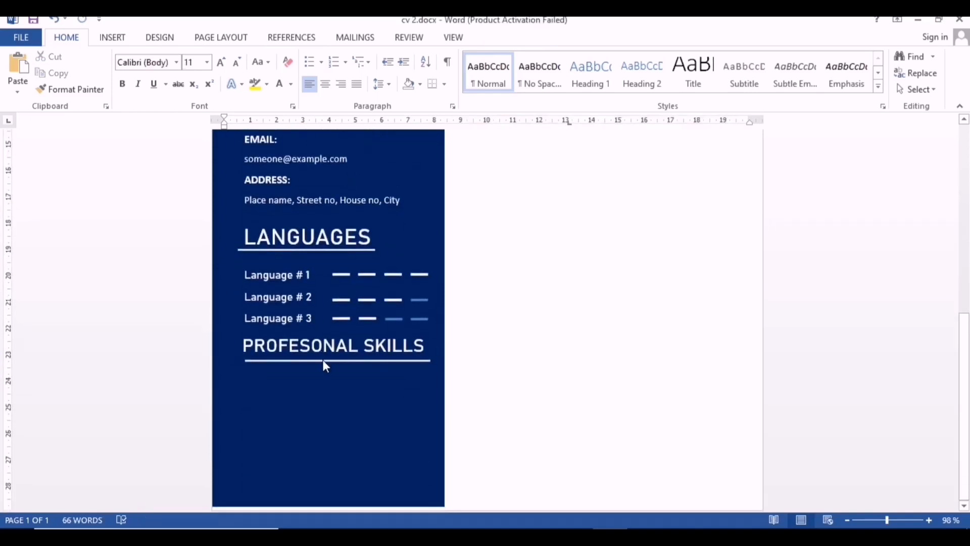
Step: Shift the underline below PROFESONAL SKILLS to start at the heading's left edge and lengthen it to span the heading
left_click(289, 358)
left_click(476, 413)
scroll(434, 384, "down", 3)
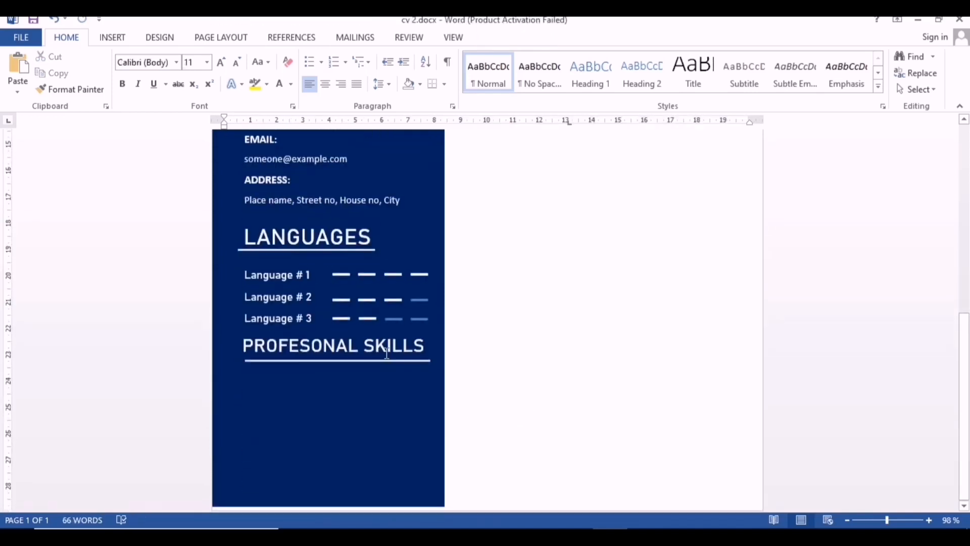
left_click(428, 361)
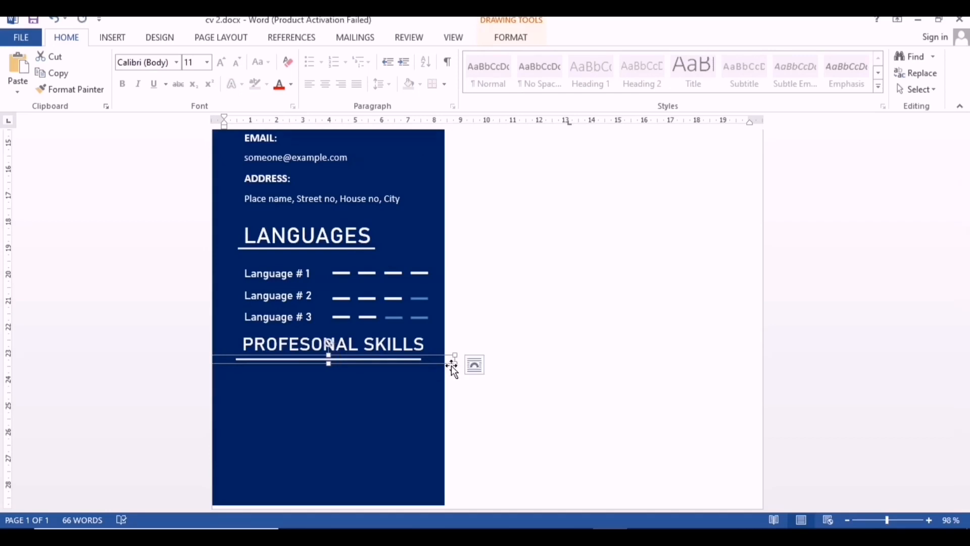
left_click_drag(456, 363, 464, 364)
left_click(466, 407)
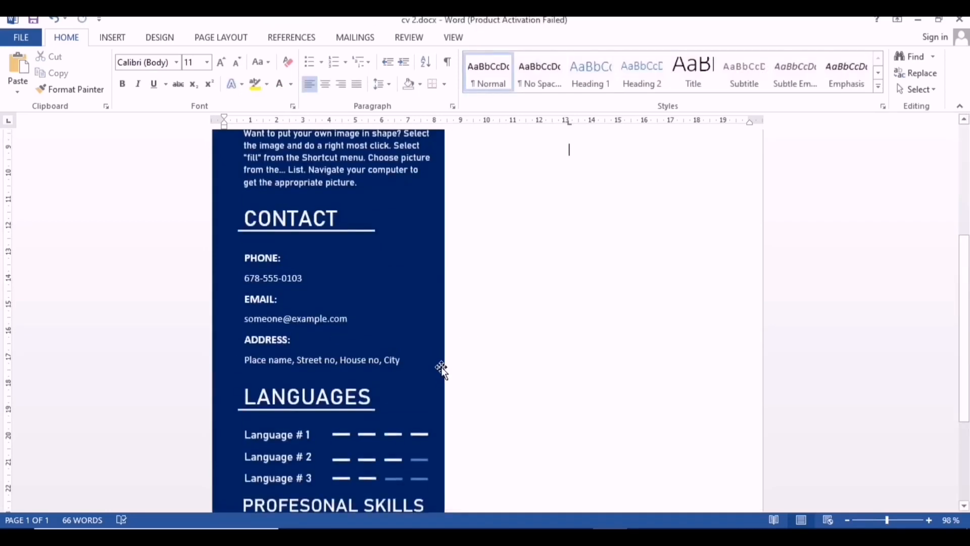
scroll(441, 371, "down", 4)
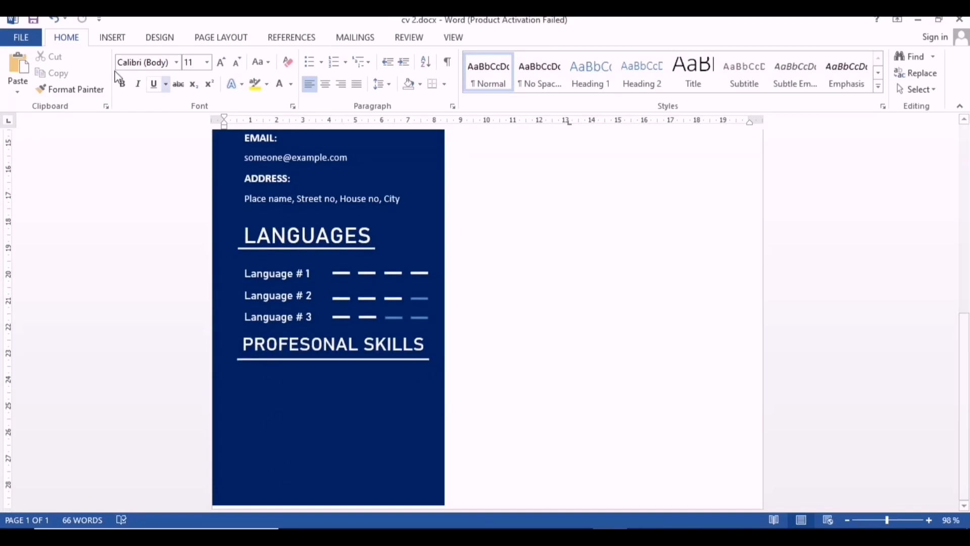
Step: Draw a text box about 3.81 cm high and 3.78 cm wide below the PROFESONAL SKILLS underline
left_click(112, 37)
left_click(663, 75)
left_click(680, 394)
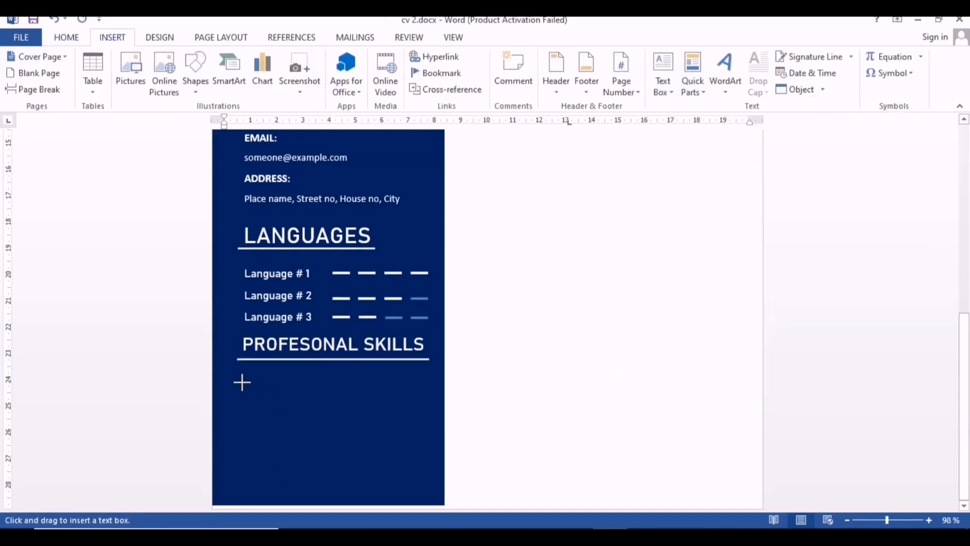
left_click_drag(241, 381, 323, 443)
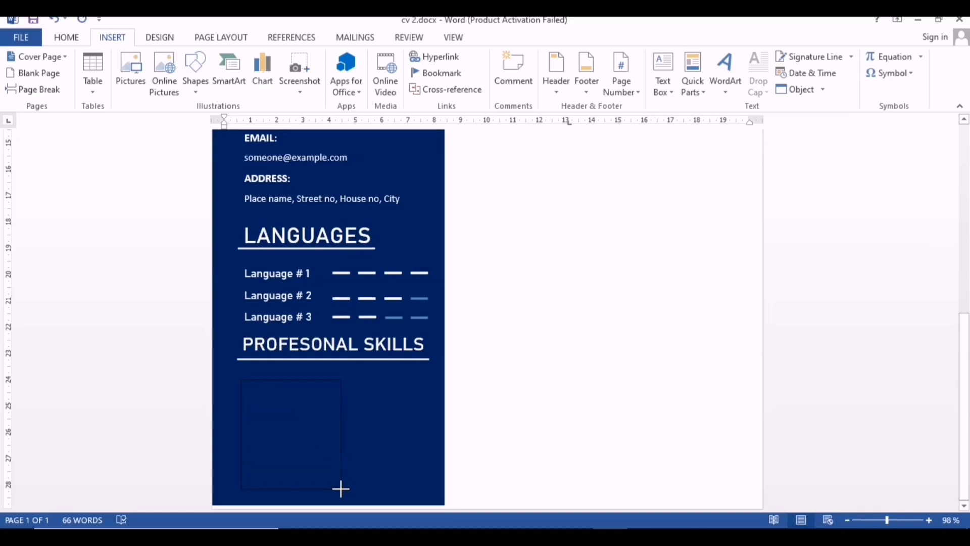
left_click_drag(341, 488, 341, 480)
Step: Remove the fill and outline of the new text box below PROFESONAL SKILLS
left_click(347, 56)
left_click(349, 180)
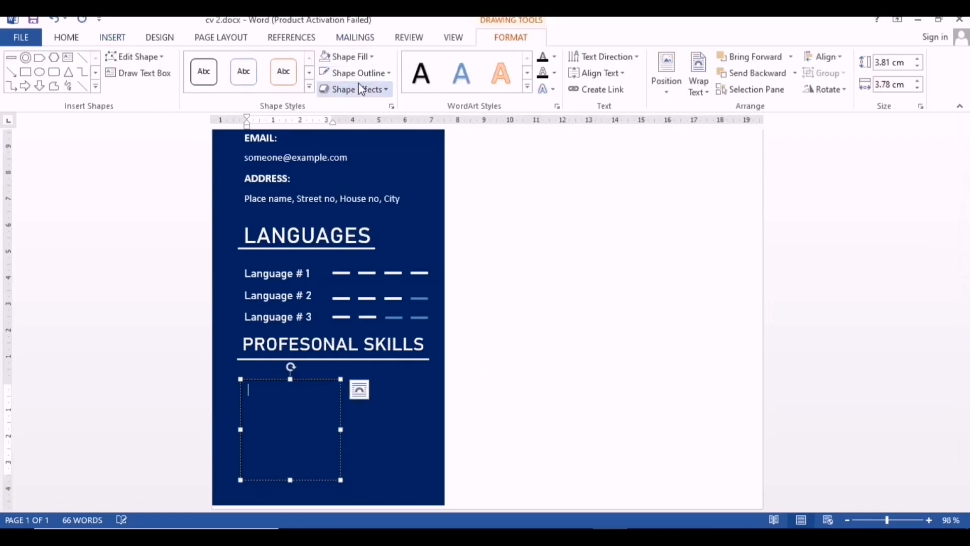
left_click(356, 73)
left_click(339, 196)
Step: Copy the Skill # 1 to Skill # 4 lines from cv data.txt in Notepad into the Word text box and delete Skill # 4
key("alt+Tab")
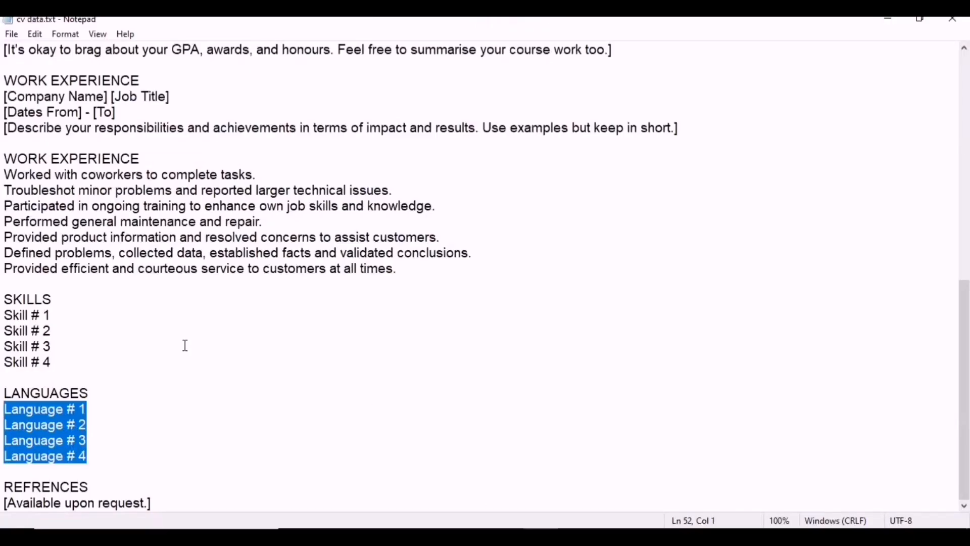
left_click_drag(4, 315, 81, 359)
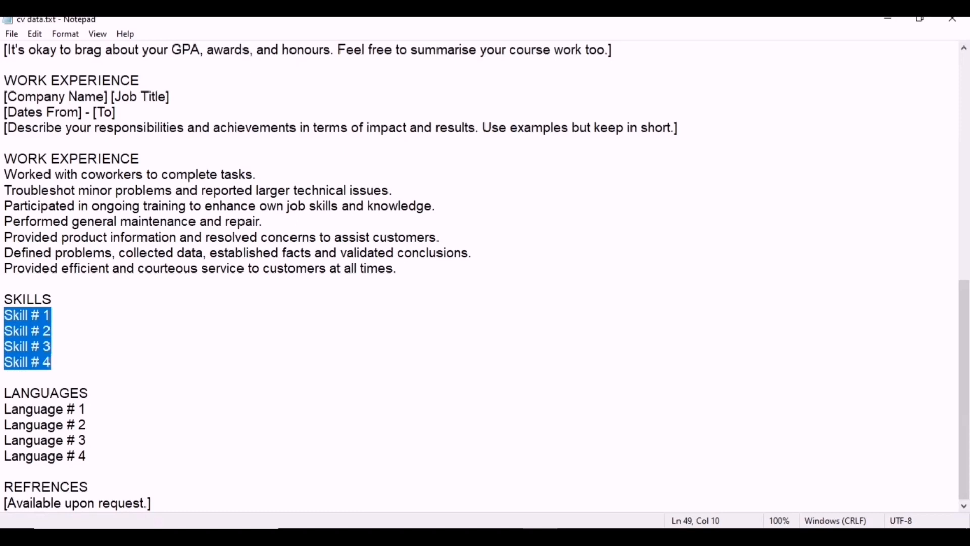
key("alt+Tab")
key("BackSpace")
key("BackSpace")
key("BackSpace")
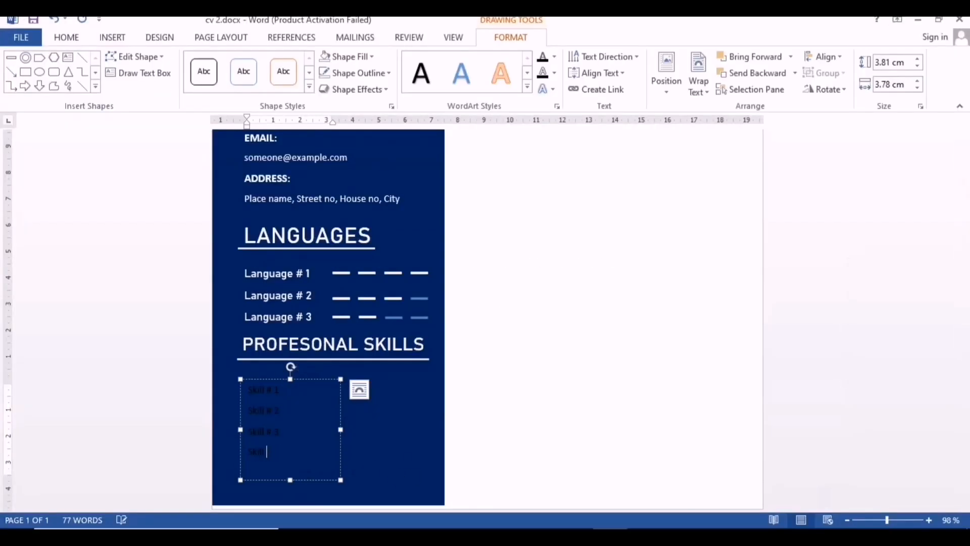
Step: Format all the skill lines in the text box with the Bahnschrift font at size 14
key("ctrl+a")
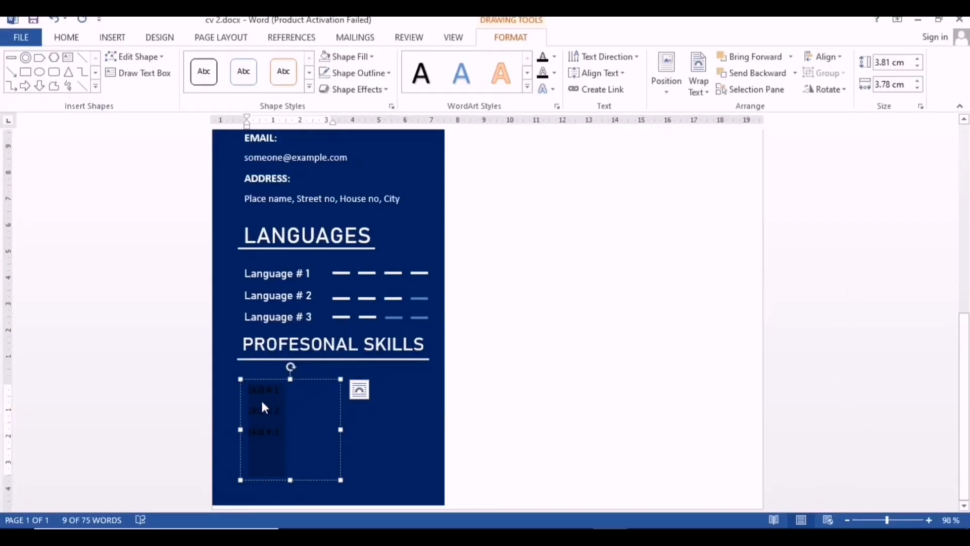
right_click(262, 403)
left_click(357, 425)
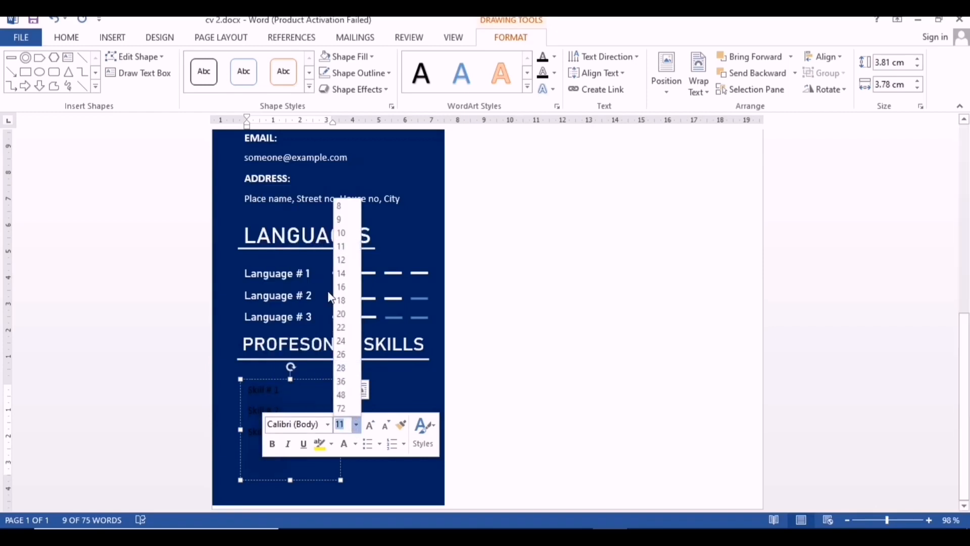
left_click(347, 273)
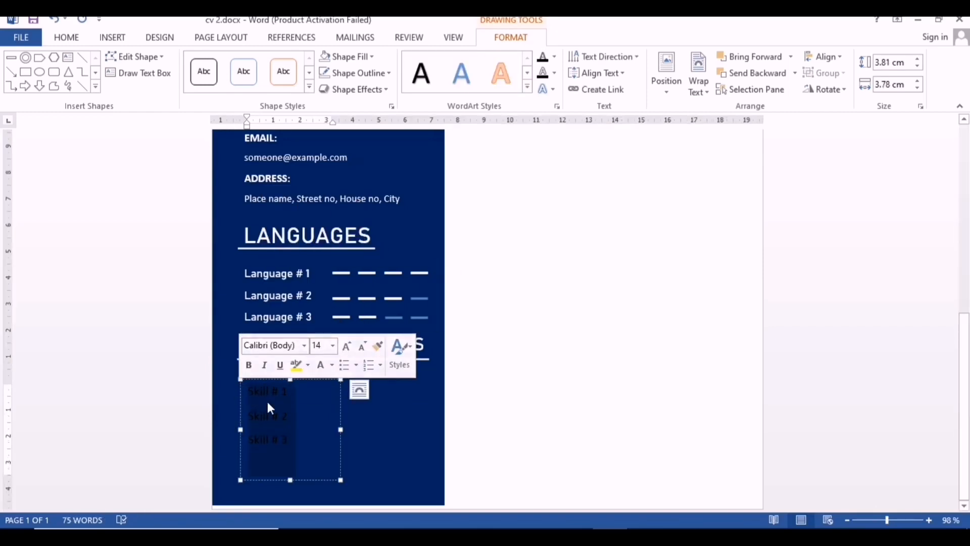
left_click(304, 345)
left_click(305, 89)
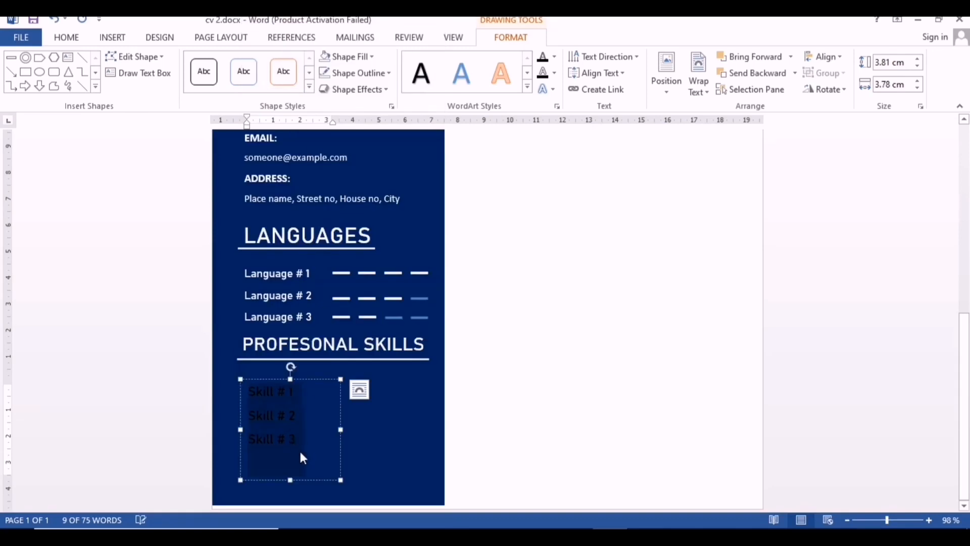
Step: Set the skill lines to font size 12 and color the text white
right_click(294, 412)
left_click(388, 431)
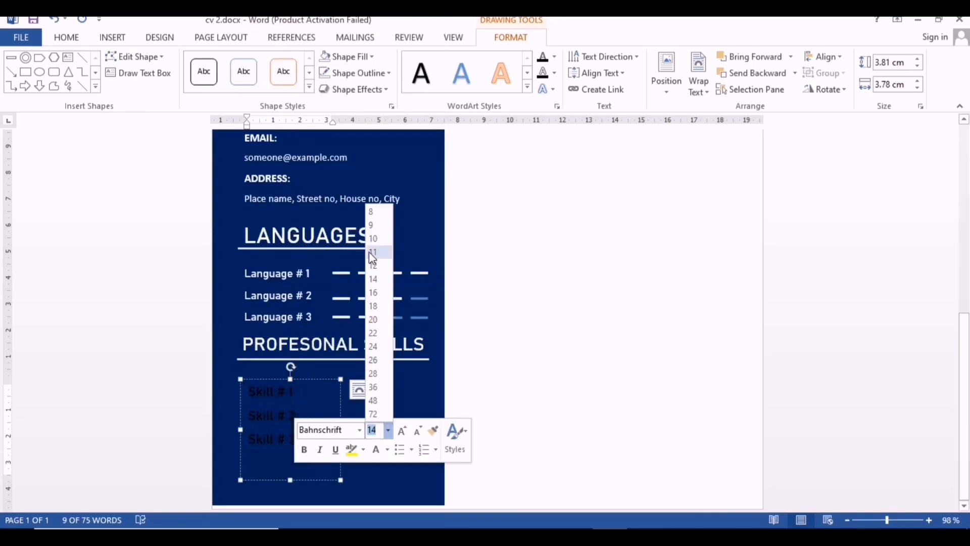
left_click(370, 263)
left_click(387, 449)
left_click(399, 334)
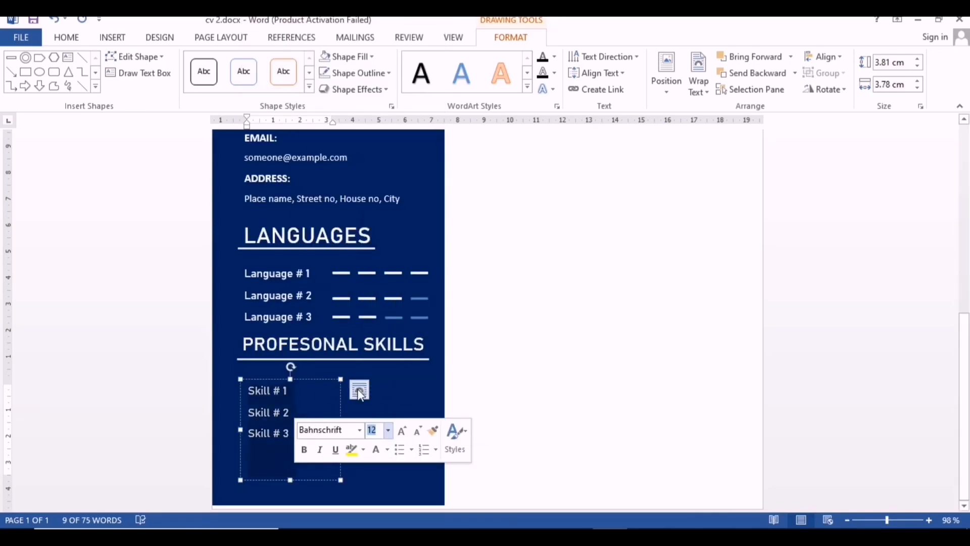
Step: Make the skill lines bold and narrow their text box to about 2.86 cm wide
left_click(303, 457)
left_click(273, 433)
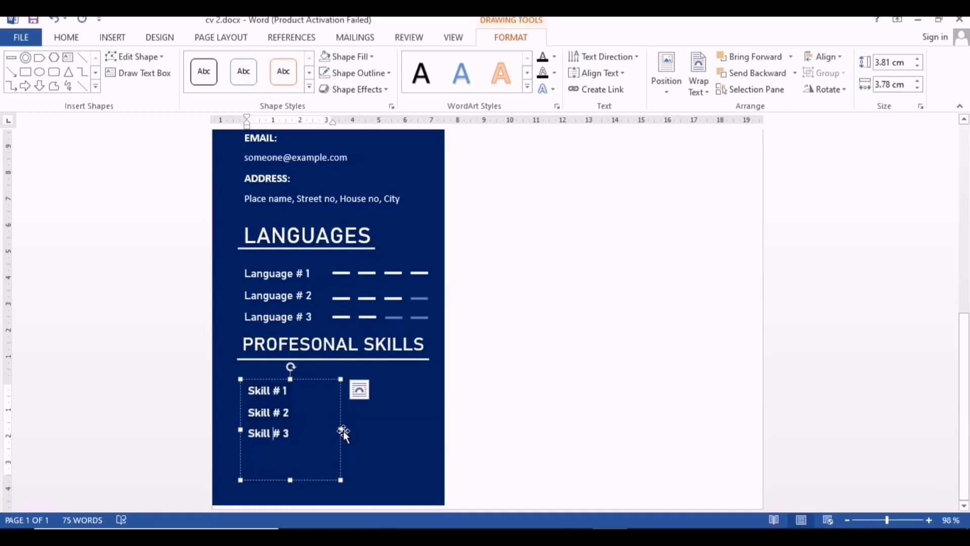
left_click_drag(342, 430, 317, 430)
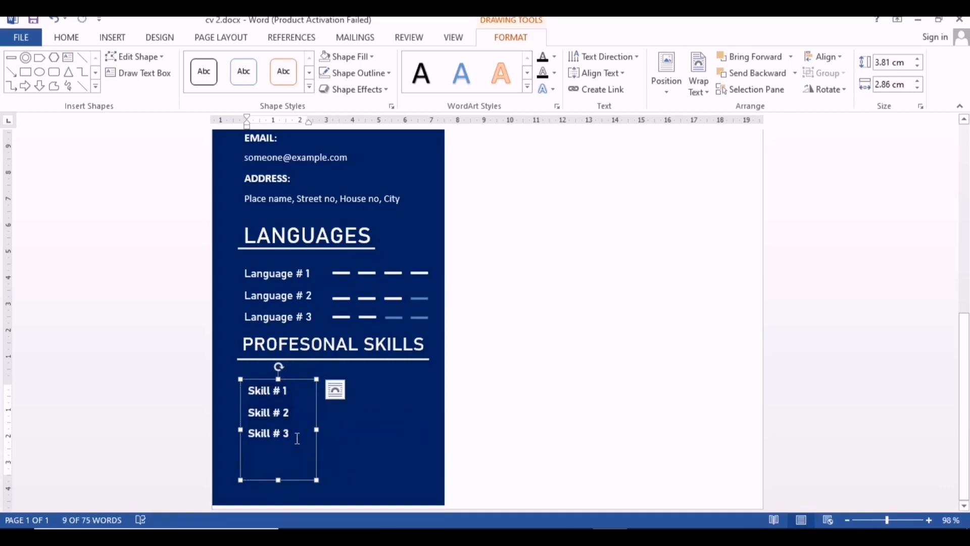
Step: Add a Skill # 4 line below Skill # 3 and narrow the skills text box to about 2.49 cm
left_click(256, 458)
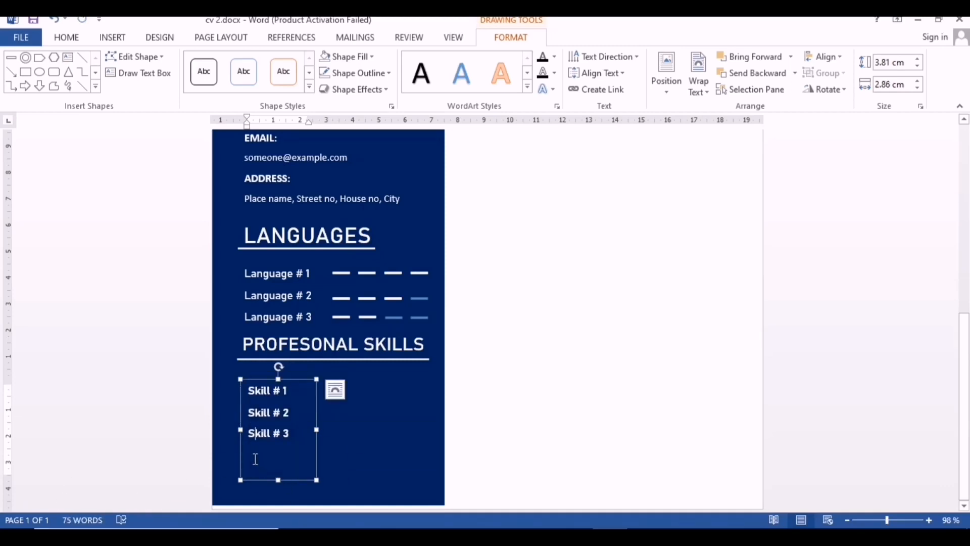
key("Return")
type("Skill # 3")
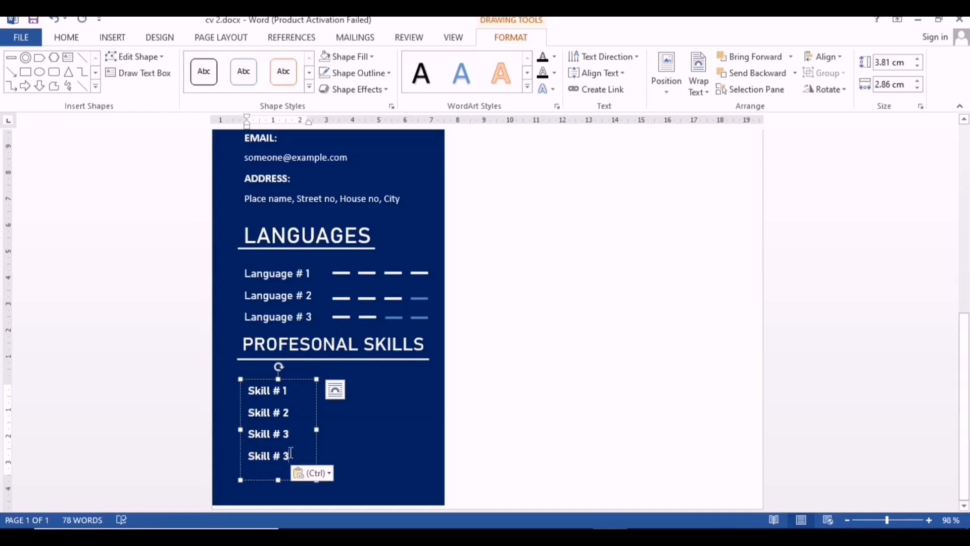
key("BackSpace")
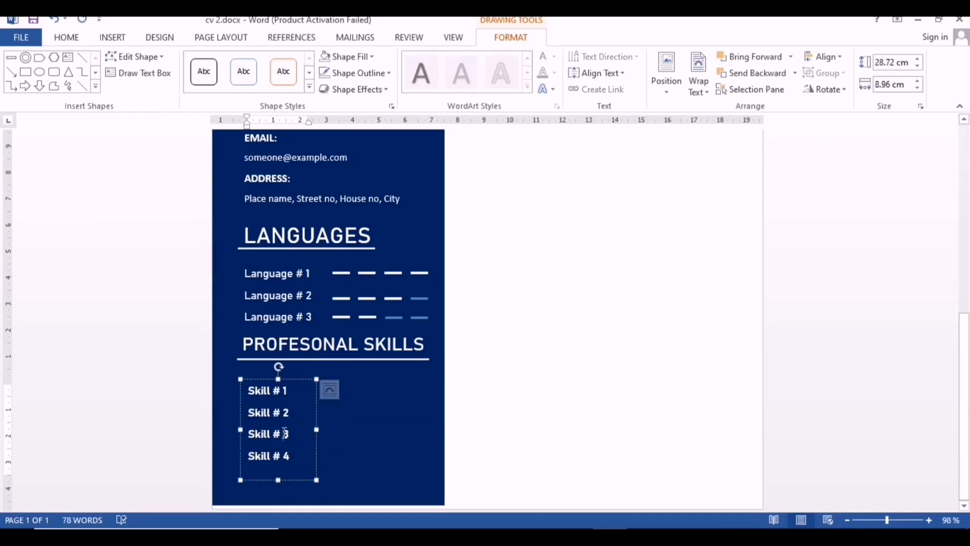
left_click_drag(317, 430, 307, 430)
left_click(343, 433)
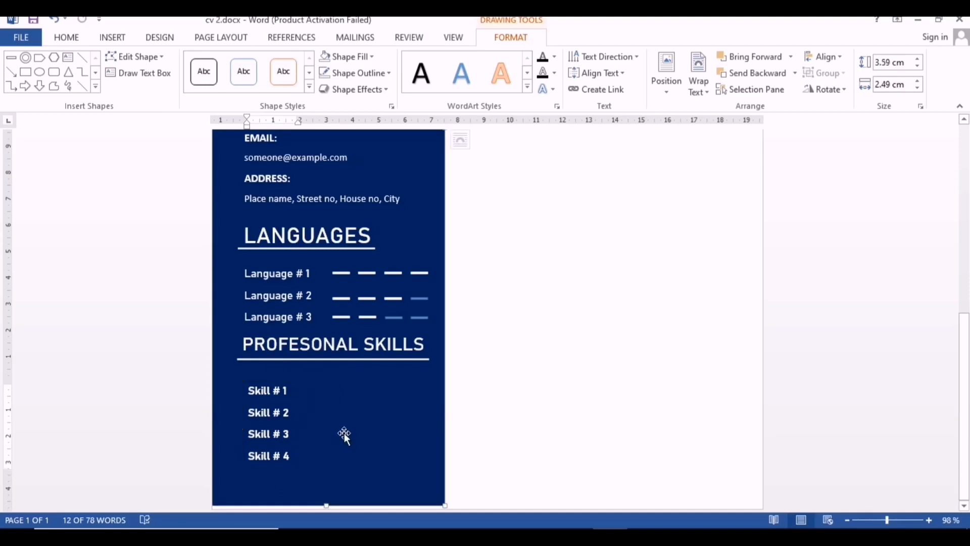
Step: Draw a minus-shaped bar about 5 cm wide and 0.7 cm high beside Skill # 1
left_click(69, 40)
left_click(107, 43)
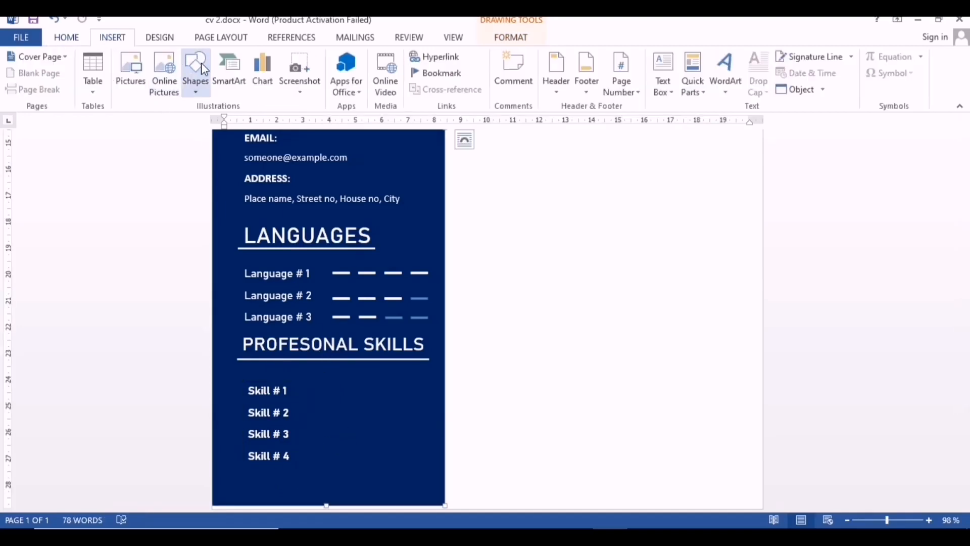
left_click(196, 68)
left_click(195, 119)
left_click_drag(307, 391, 427, 401)
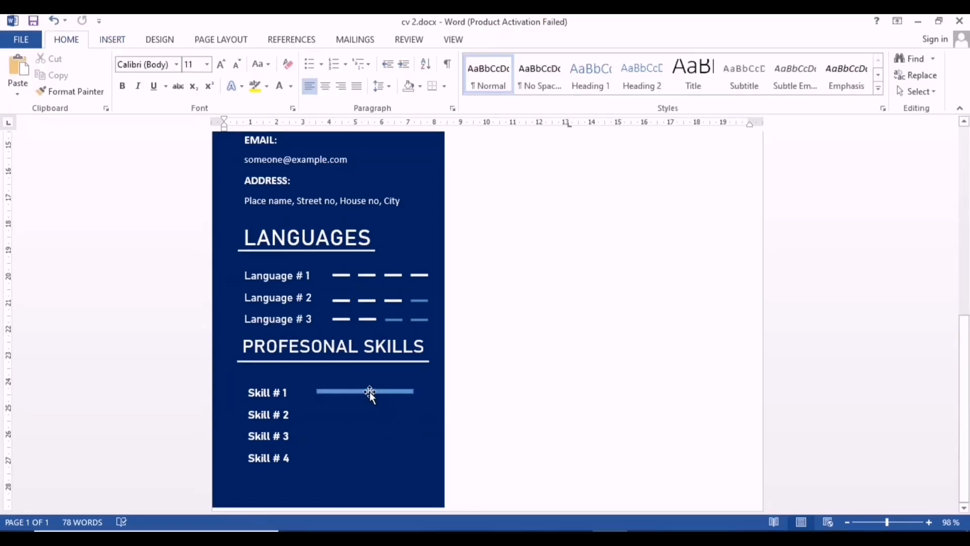
Step: Duplicate the Skill # 1 bar and place one copy each beside Skill # 2, Skill # 3 and Skill # 4
left_click(369, 392)
key("ctrl+c")
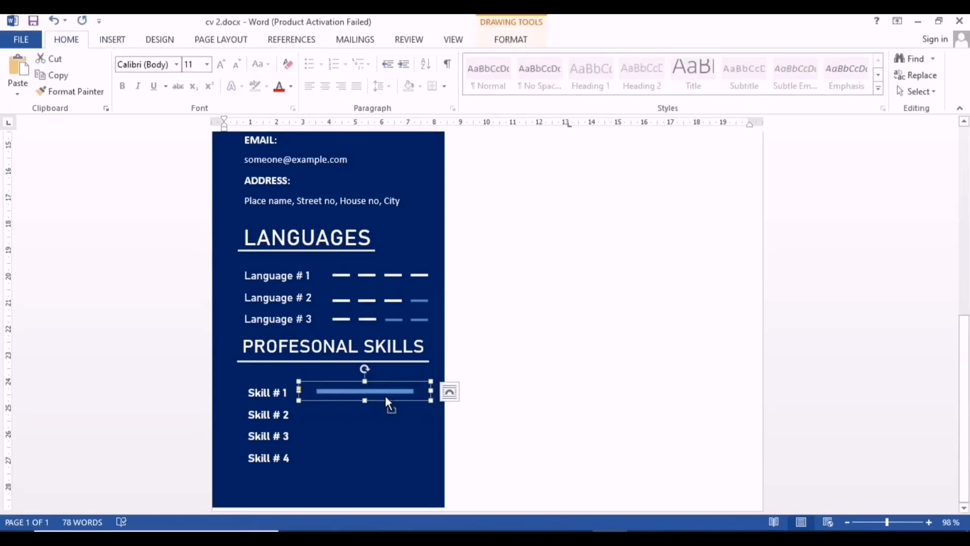
key("ctrl+v")
left_click_drag(384, 397, 408, 475)
key("ctrl+v")
key("ctrl+v")
key("ctrl+v")
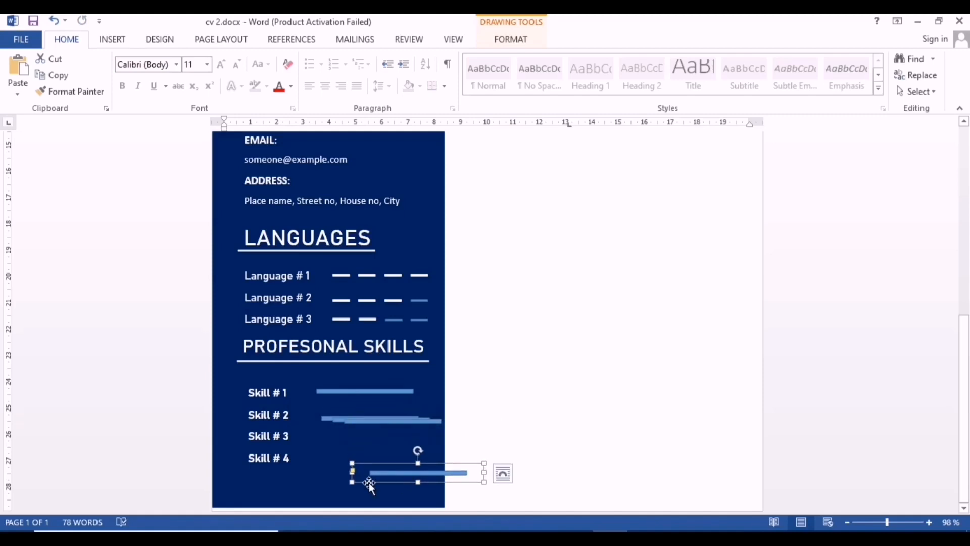
key("Delete")
left_click_drag(375, 422, 343, 456)
left_click_drag(343, 418, 339, 439)
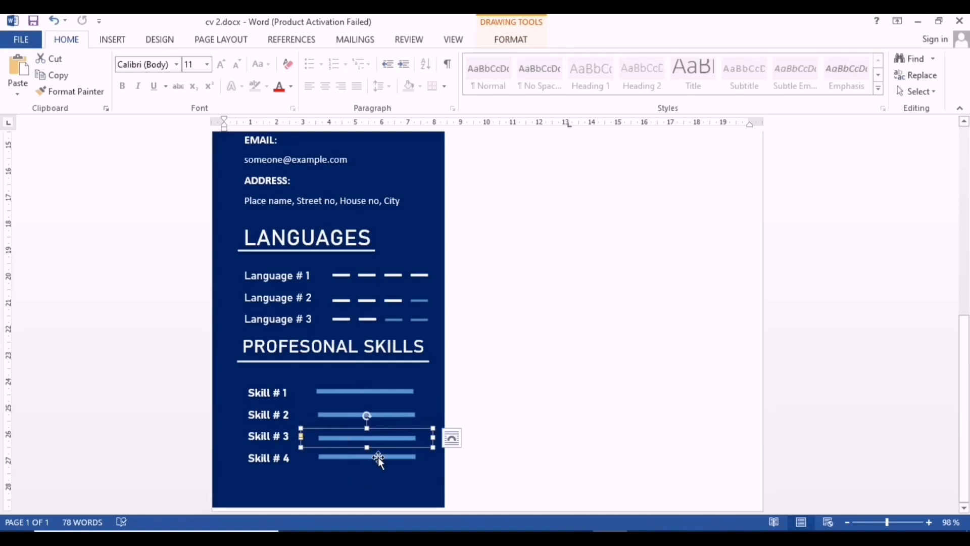
Step: Center-align the four blue skill bars with one another and distribute them vertically
left_click(378, 457, "shift")
left_click(374, 415, "shift")
left_click(390, 393, "shift")
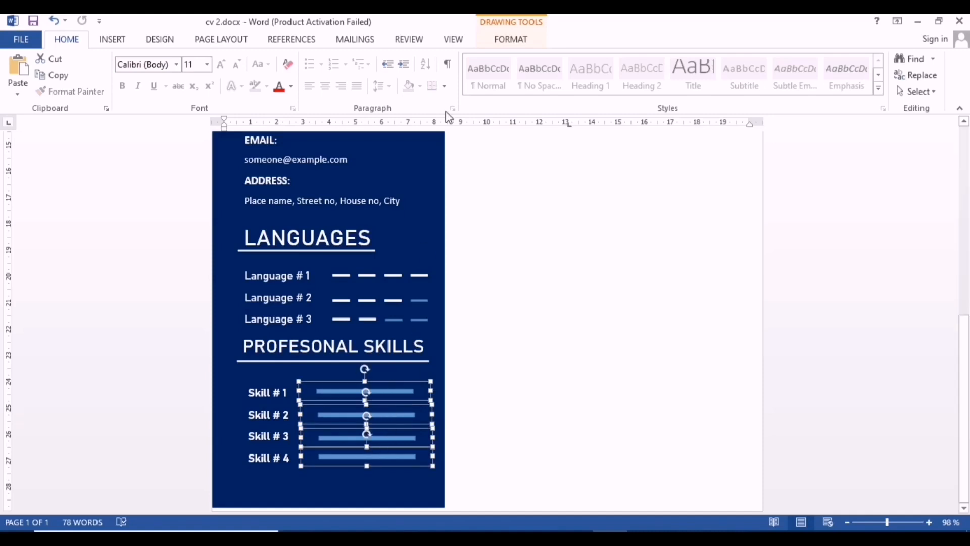
left_click(511, 40)
left_click(826, 59)
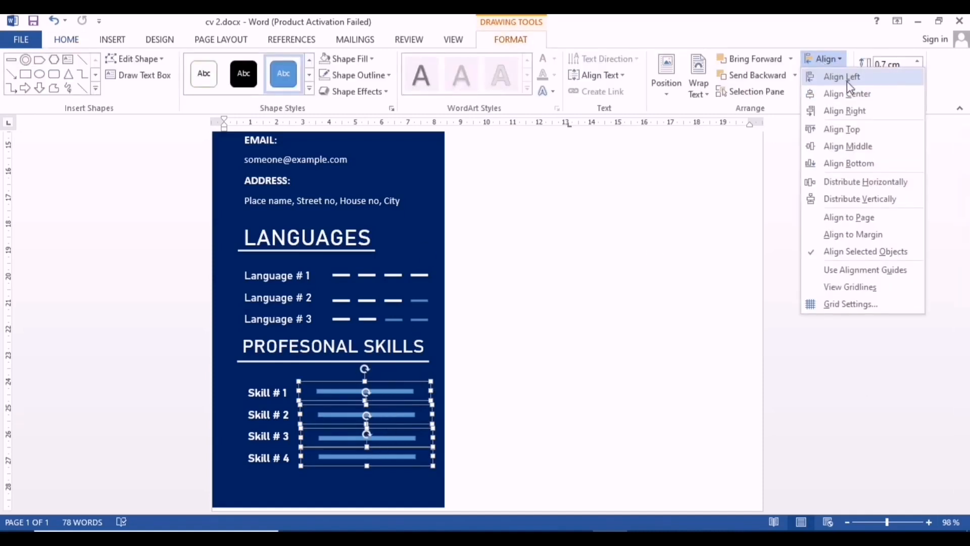
left_click(850, 143)
key("ctrl+z")
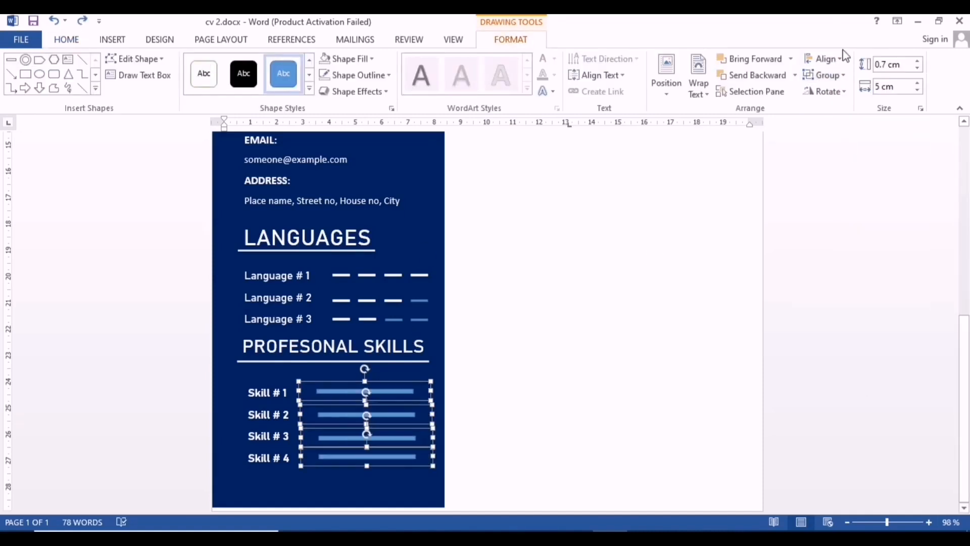
left_click(834, 60)
left_click(843, 96)
left_click(827, 59)
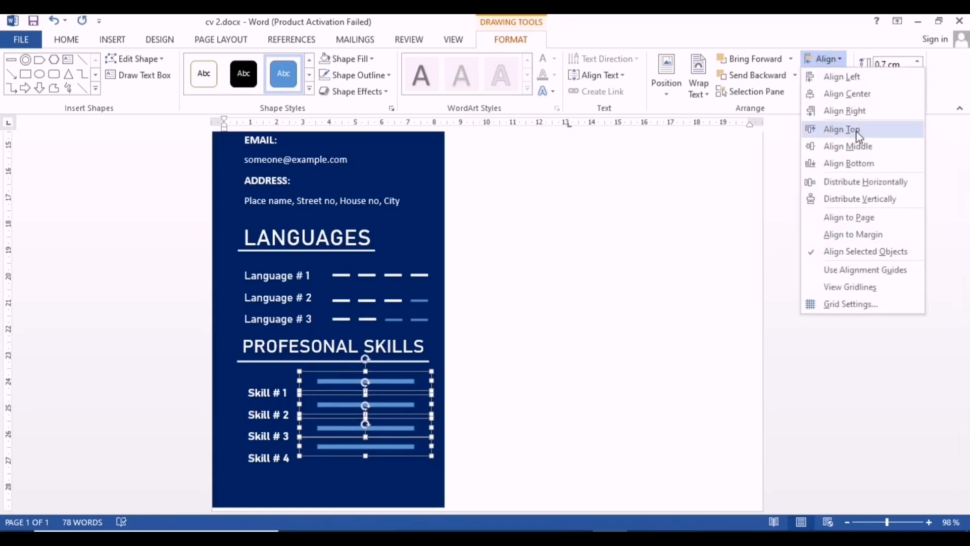
left_click(858, 198)
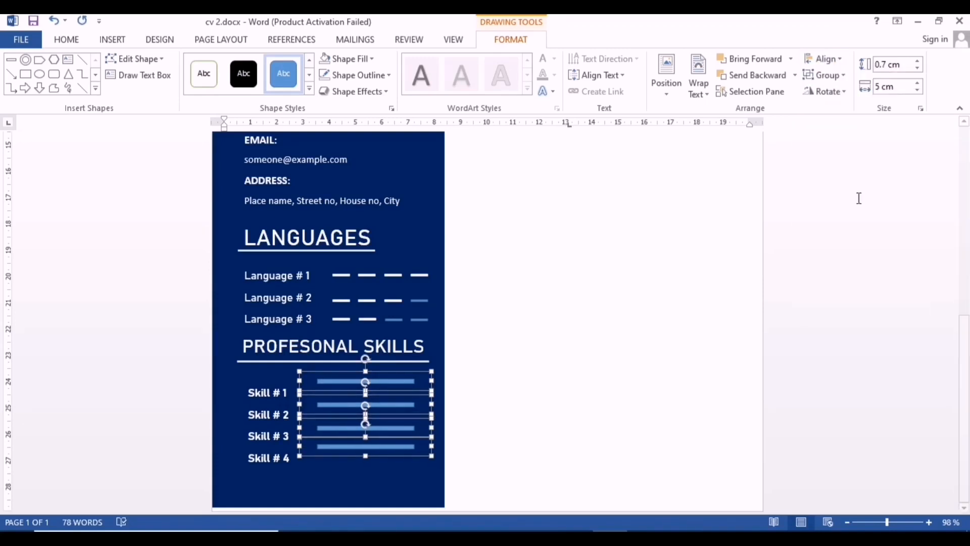
Step: Move the four skill bars level with their labels and widen them to about 5.77 cm
left_click_drag(374, 402, 368, 426)
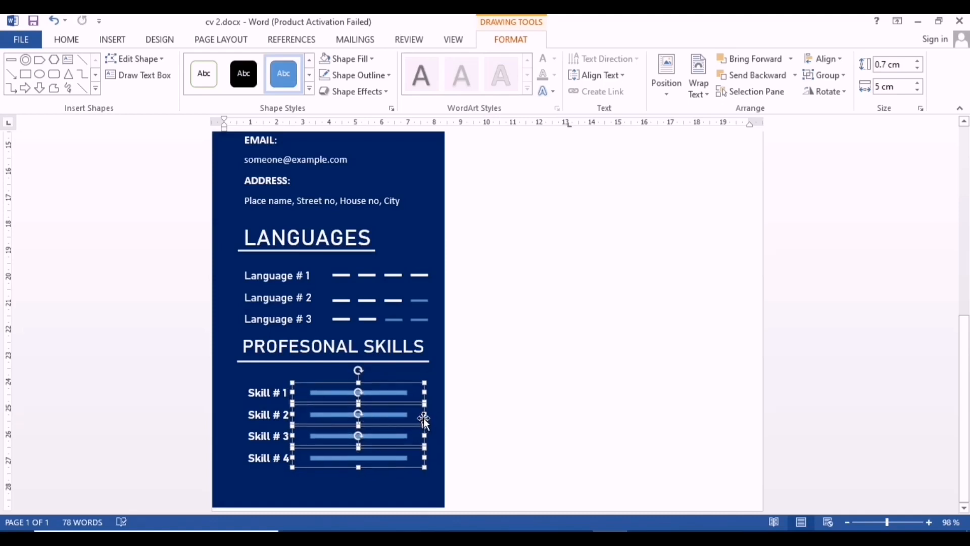
left_click_drag(425, 417, 443, 419)
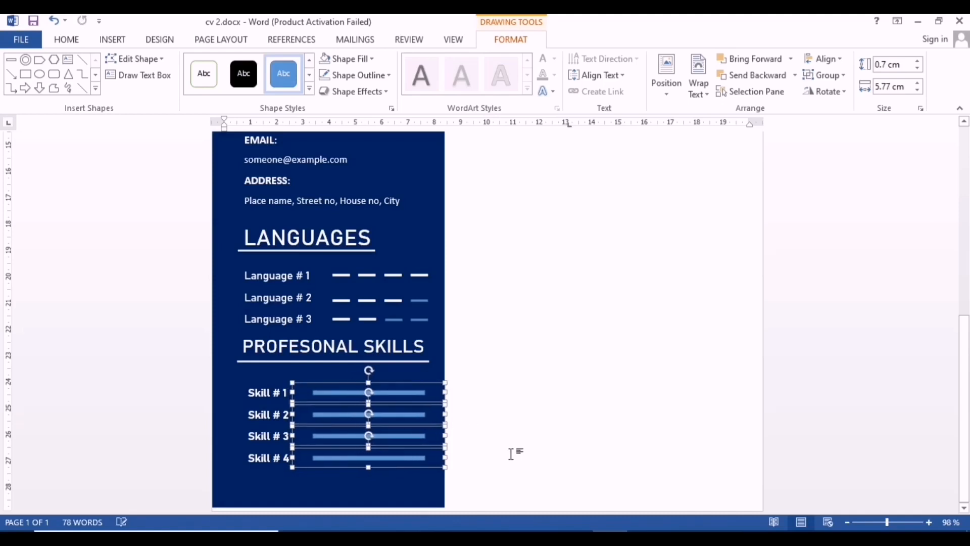
Step: Duplicate the four skill bars and place the copies, about 4.67 cm wide, on the blank page area beside the sidebar
key("ctrl+v")
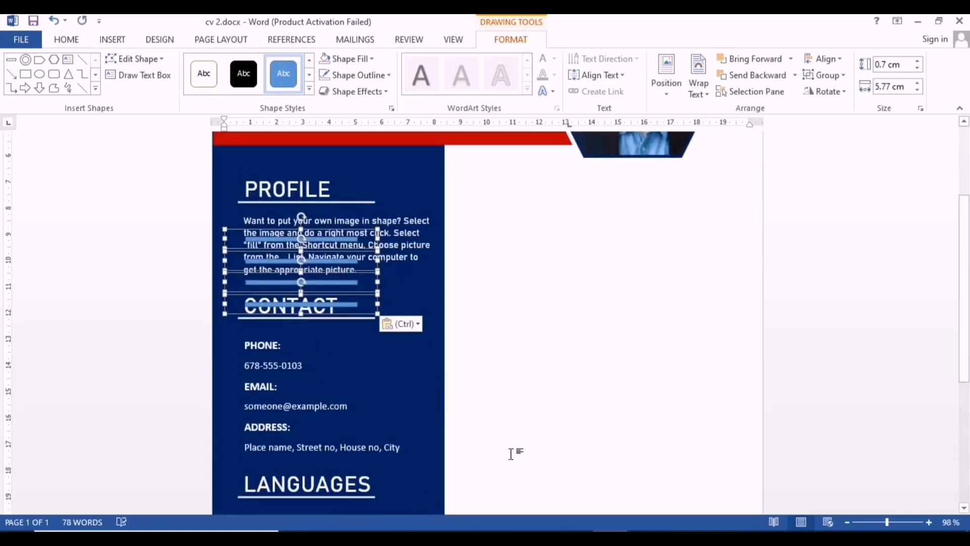
left_click_drag(306, 269, 584, 425)
scroll(548, 362, "down", 8)
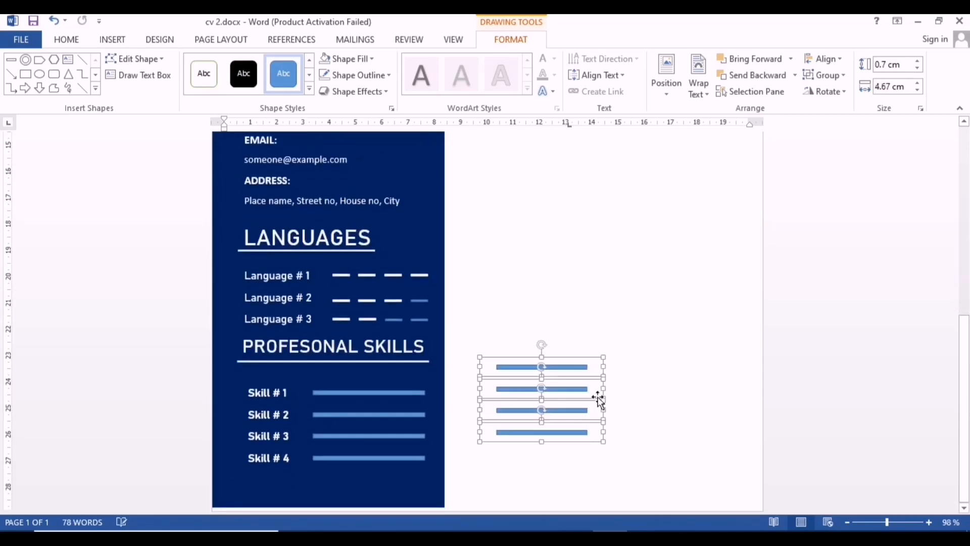
Step: Give the copied bars a white fill without an outline and lay them over the original blue skill bars
left_click(371, 59)
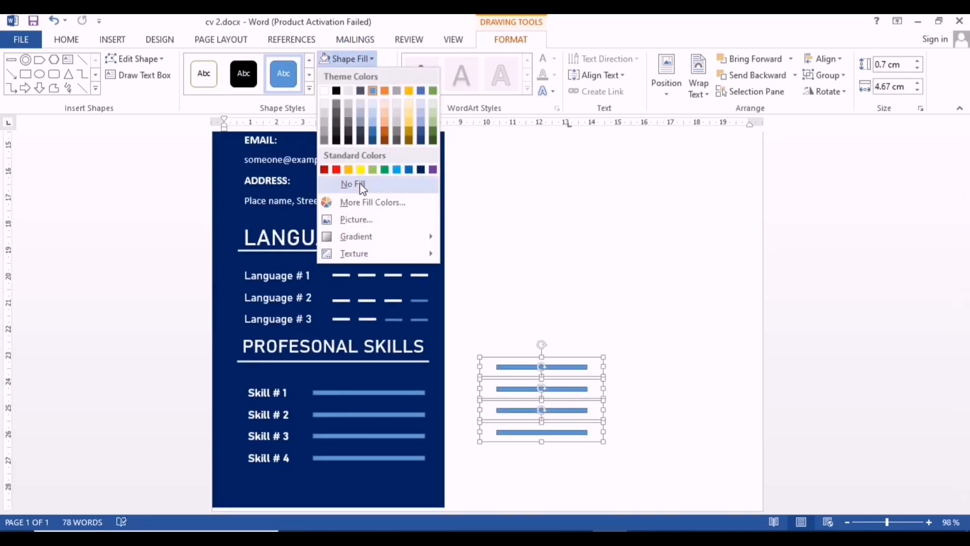
left_click(354, 184)
left_click(344, 76)
left_click(354, 199)
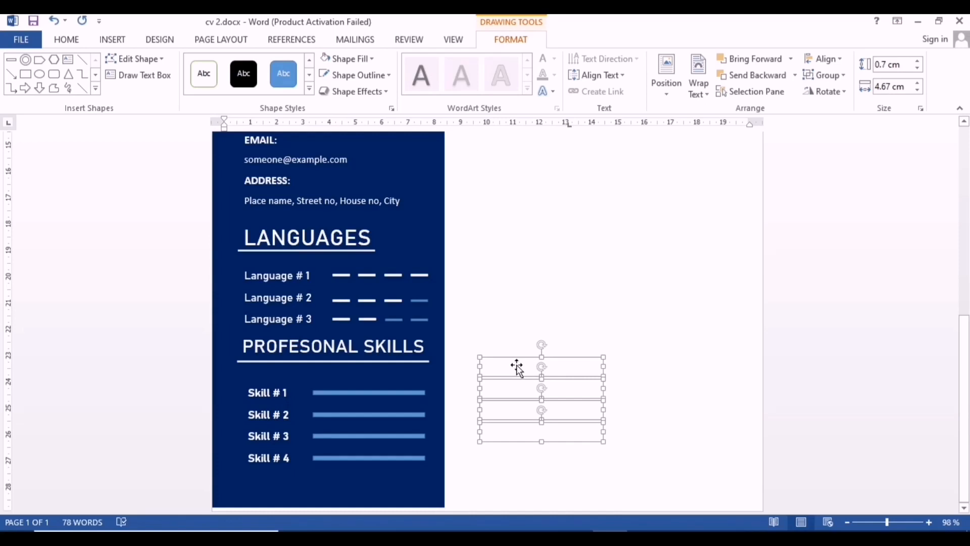
left_click_drag(516, 366, 355, 397)
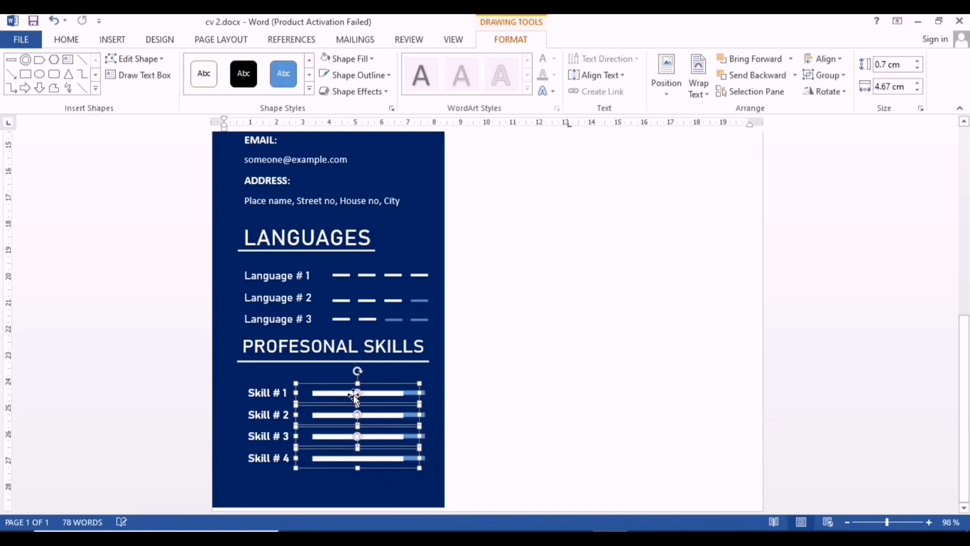
Step: Resize the white bars to different skill levels, lengthening Skill # 1, shortening Skill # 3, and making Skill # 2 about 3.95 cm and Skill # 4 about 3.11 cm
left_click(502, 425)
scroll(502, 424, "up", 10)
left_click(289, 243)
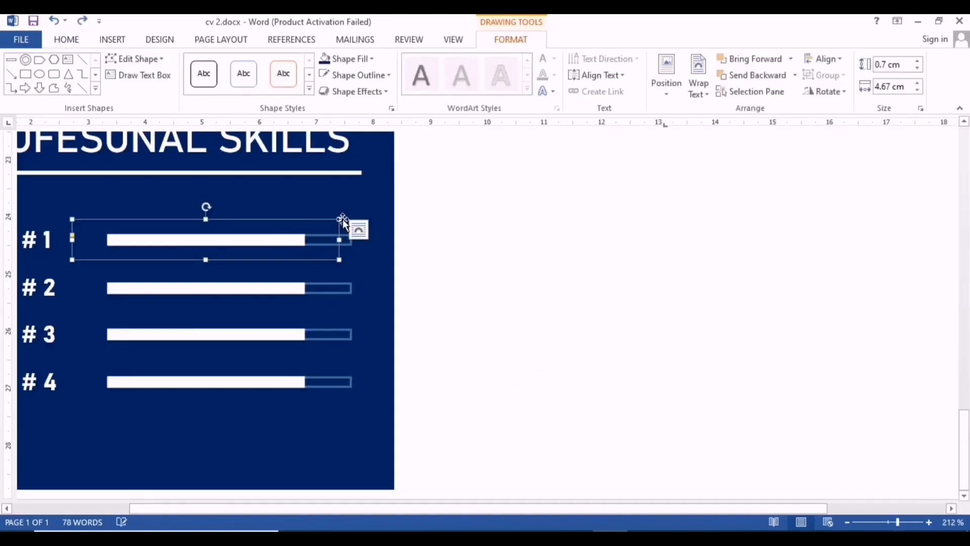
left_click_drag(338, 242, 360, 240)
left_click(335, 288)
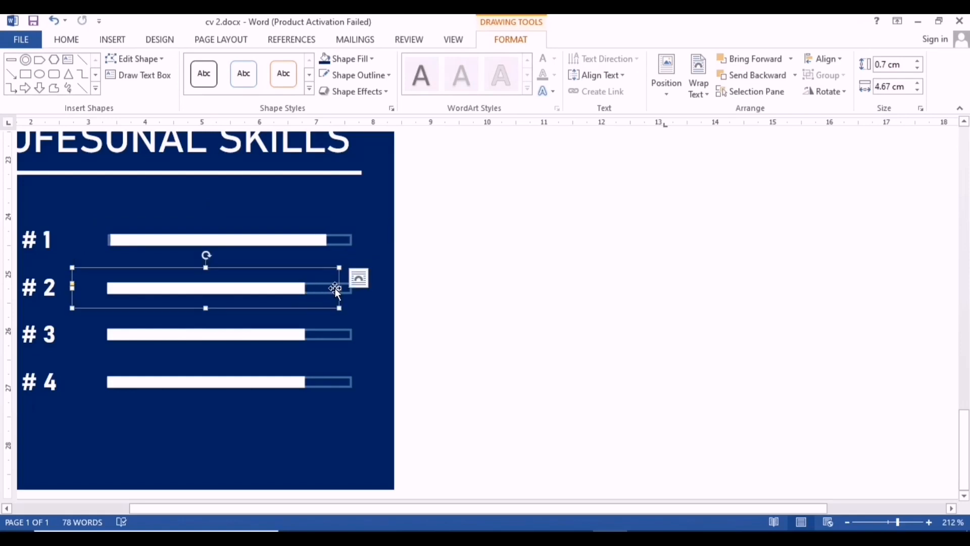
left_click_drag(339, 288, 299, 288)
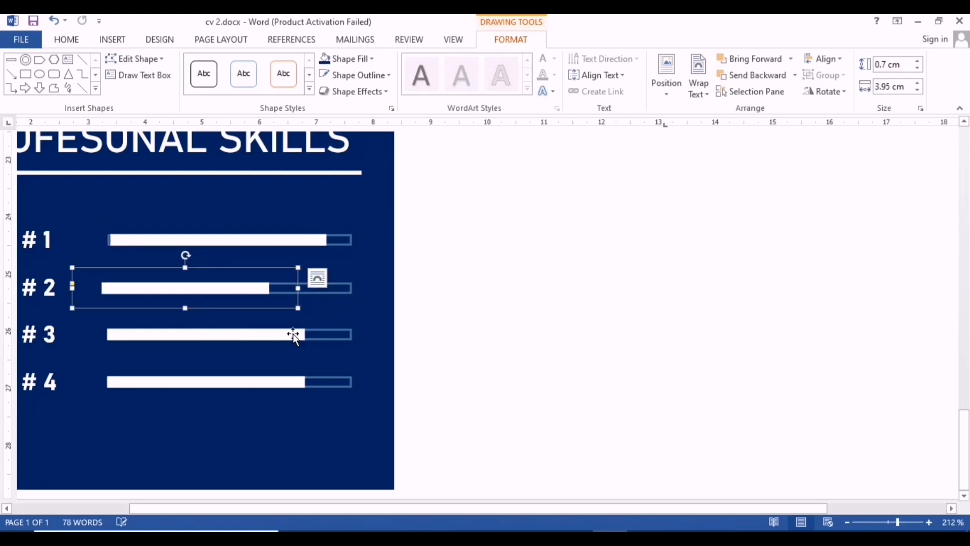
left_click(329, 334)
left_click_drag(339, 334, 330, 334)
left_click(317, 380)
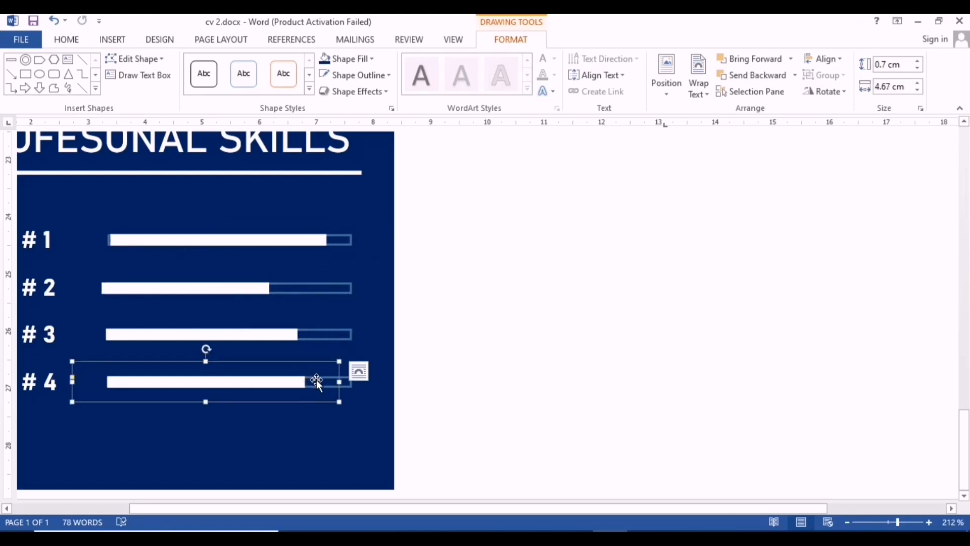
left_click_drag(340, 382, 250, 382)
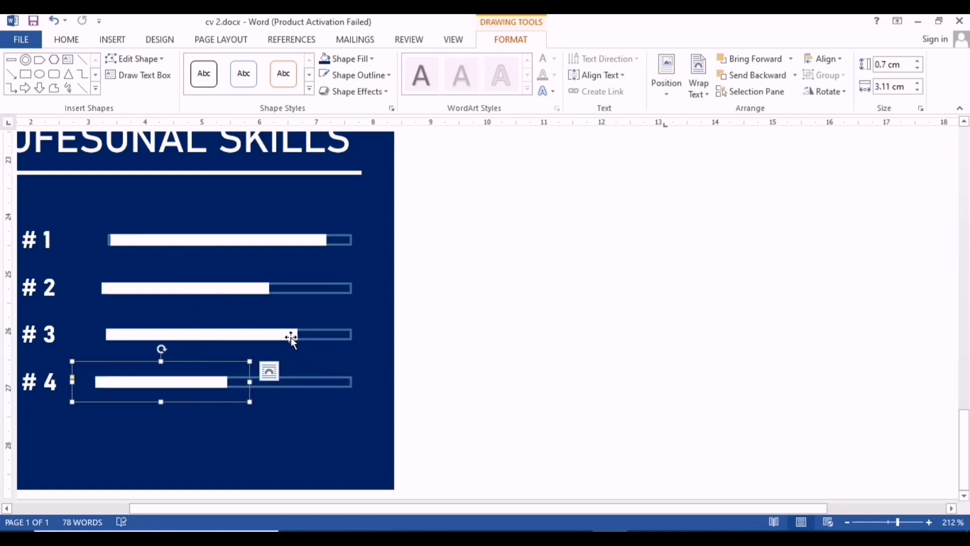
Step: Select the white skill bars and line them up with the starts of their outlined bars
left_click(286, 335, "shift")
left_click(258, 286, "shift")
left_click(320, 252, "shift")
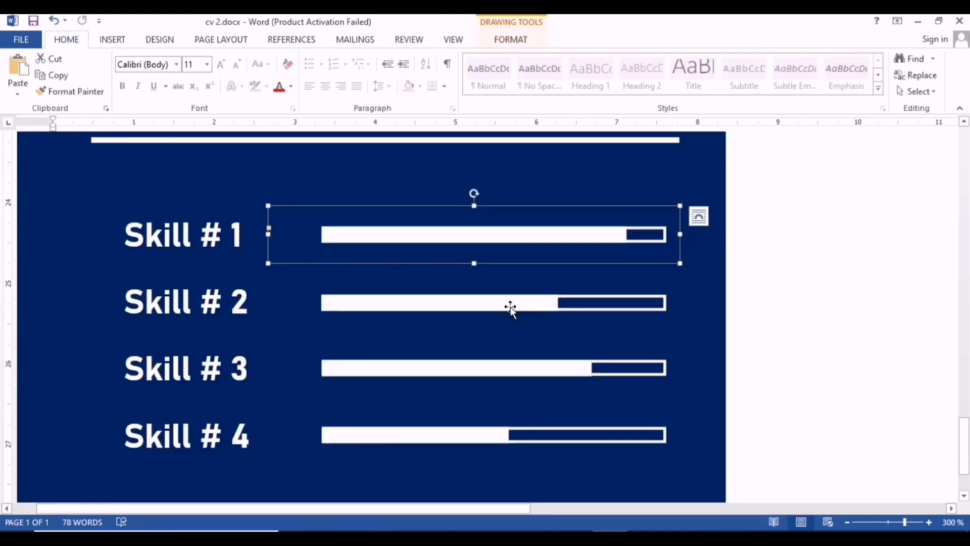
Step: Group the four white skill-level bars
left_click(508, 306)
left_click(526, 232, "shift")
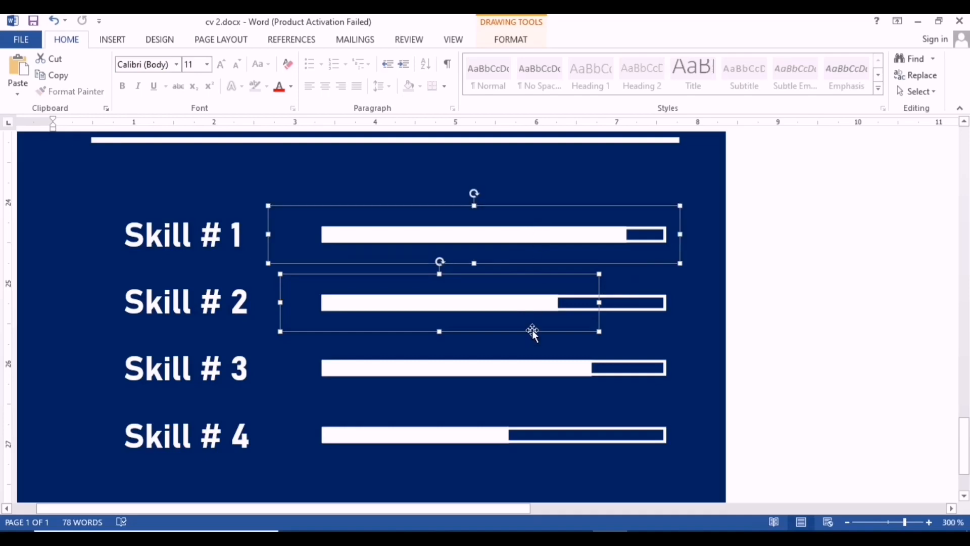
left_click(536, 365, "shift")
left_click(439, 438, "shift")
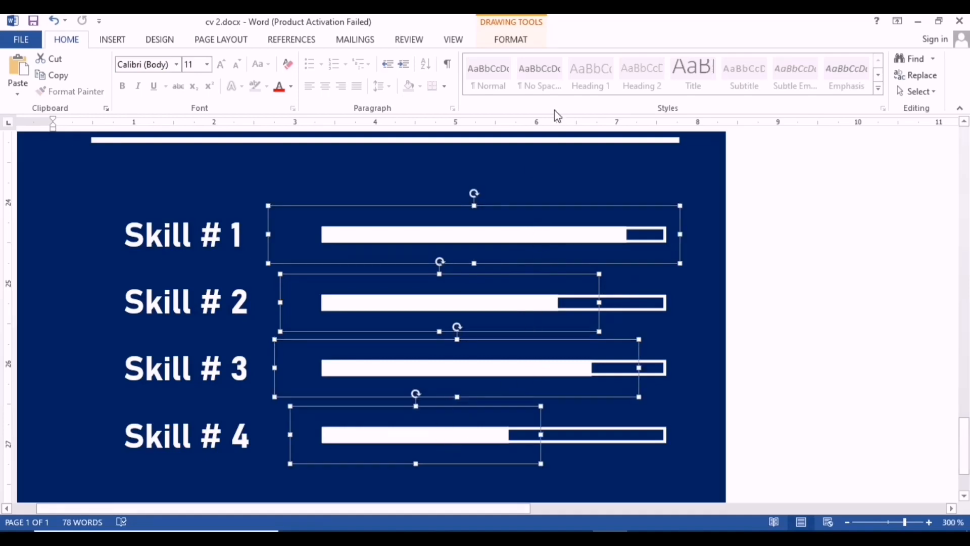
left_click(511, 40)
left_click(828, 76)
left_click(828, 75)
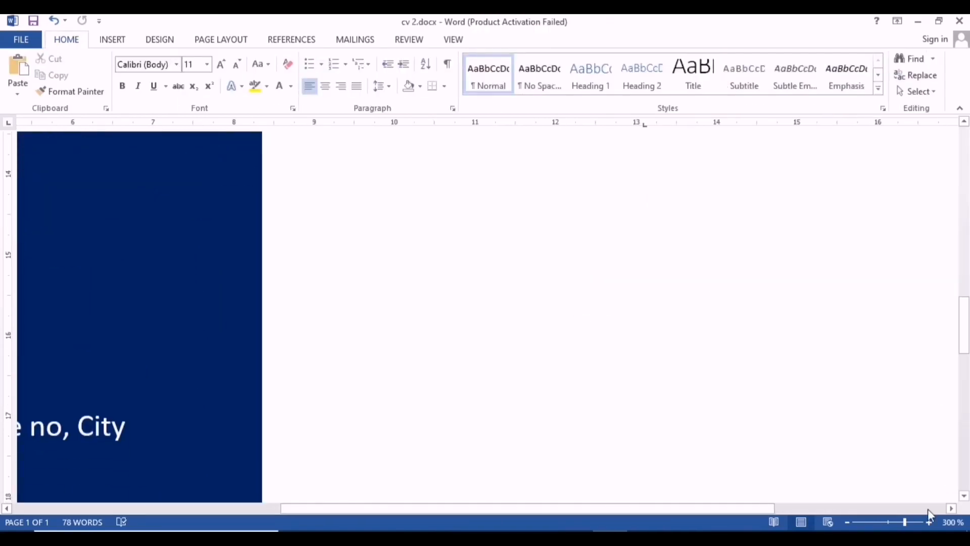
Step: Draw a rectangle about 1.67 cm high and 9.87 cm wide below the photo, ending at the page's right edge
left_click(877, 527)
scroll(788, 396, "down", 3)
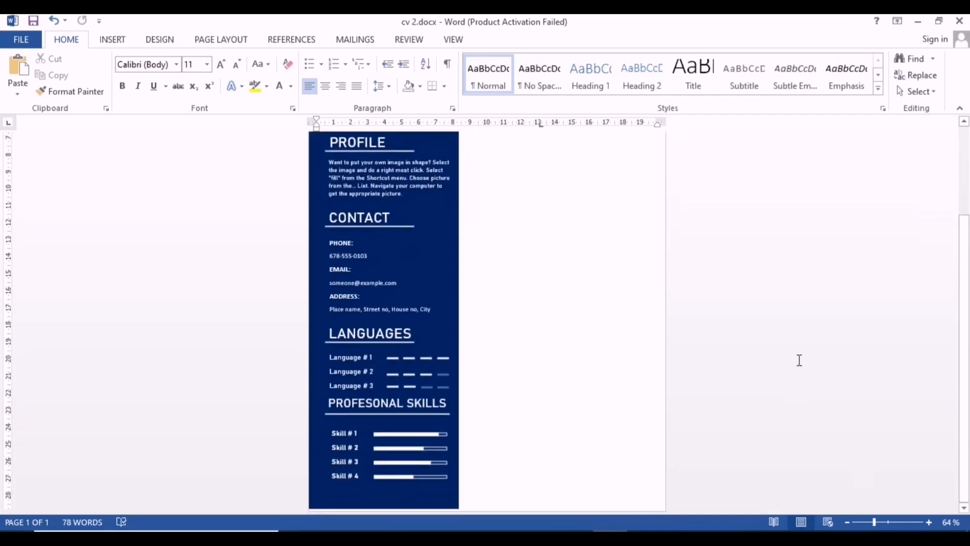
scroll(800, 361, "up", 3)
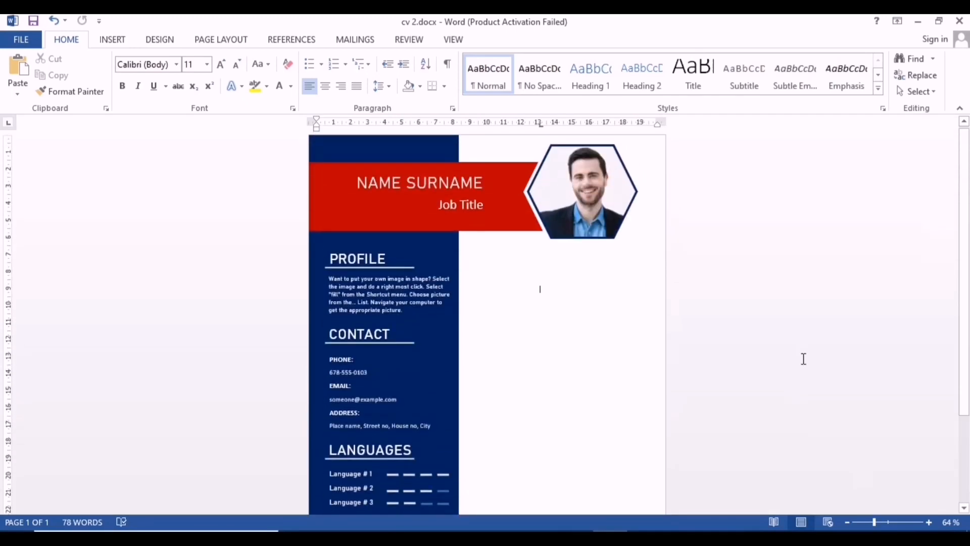
left_click(113, 40)
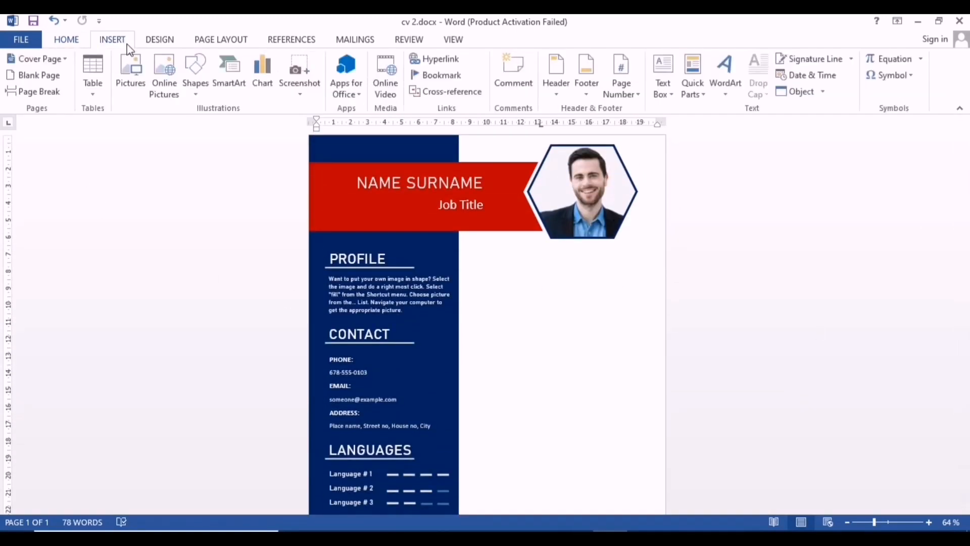
left_click(195, 81)
left_click(291, 126)
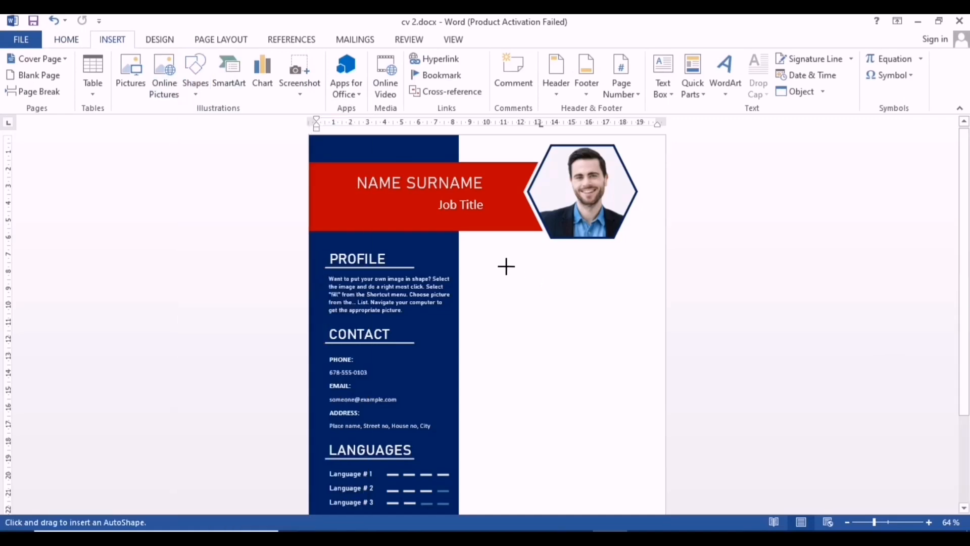
left_click_drag(501, 256, 666, 283)
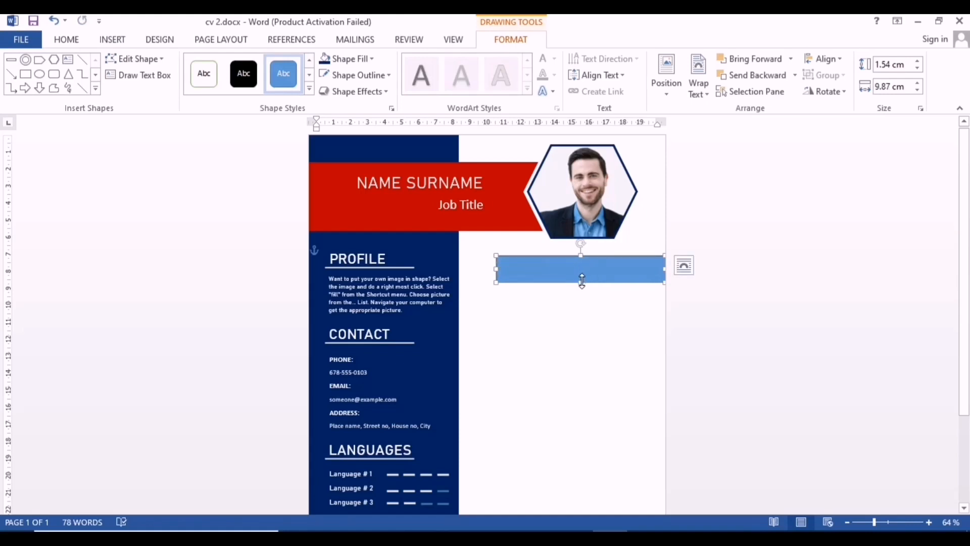
mouse_move(581, 281)
left_mouse_down()
mouse_move(585, 270)
mouse_move(596, 288)
mouse_move(592, 278)
mouse_move(583, 285)
left_mouse_up()
Step: Give the new rectangle below the photo a dark red fill and remove its outline
left_click(349, 58)
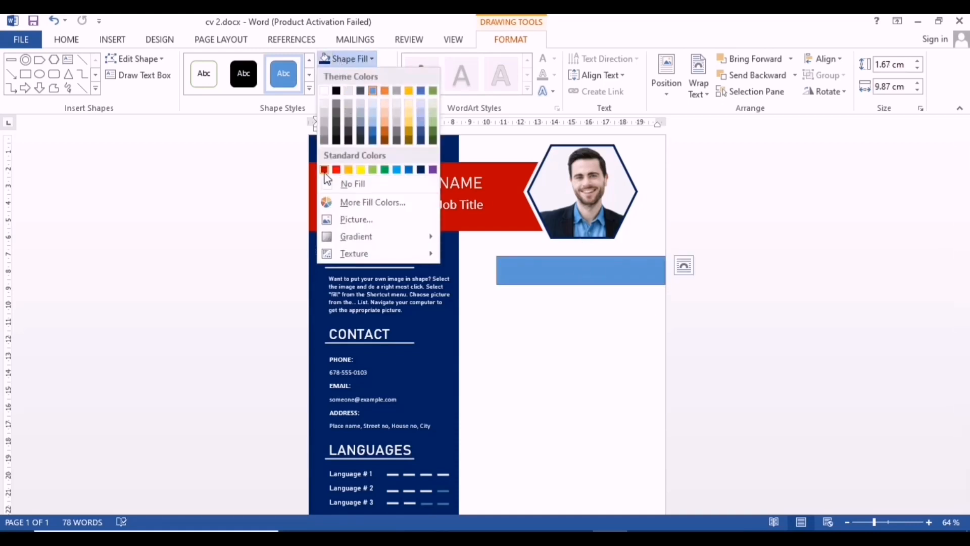
left_click(324, 170)
left_click(356, 75)
left_click(339, 201)
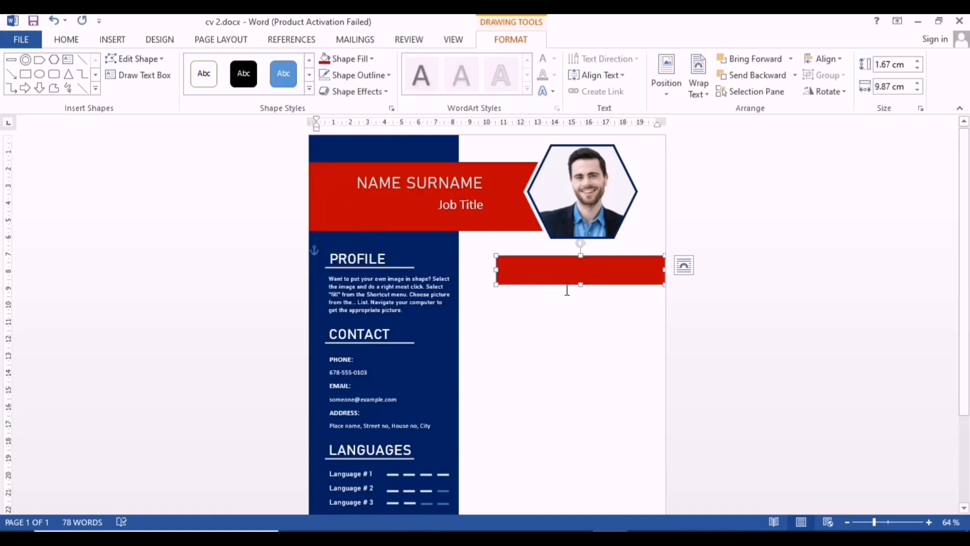
scroll(495, 290, "down", 5)
scroll(496, 290, "up", 1)
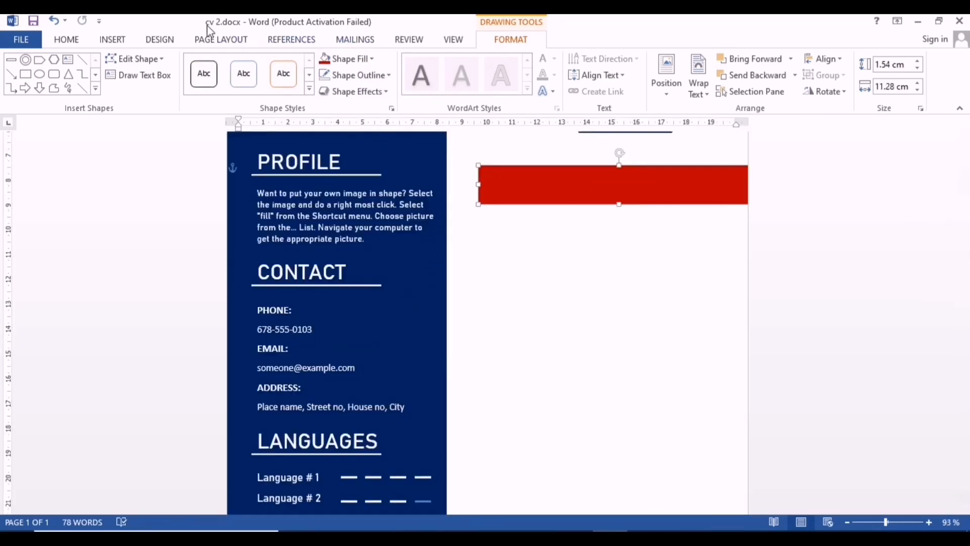
Step: Draw a text box about 1.54 × 7.89 cm over the red bar and remove its fill and outline
left_click(112, 39)
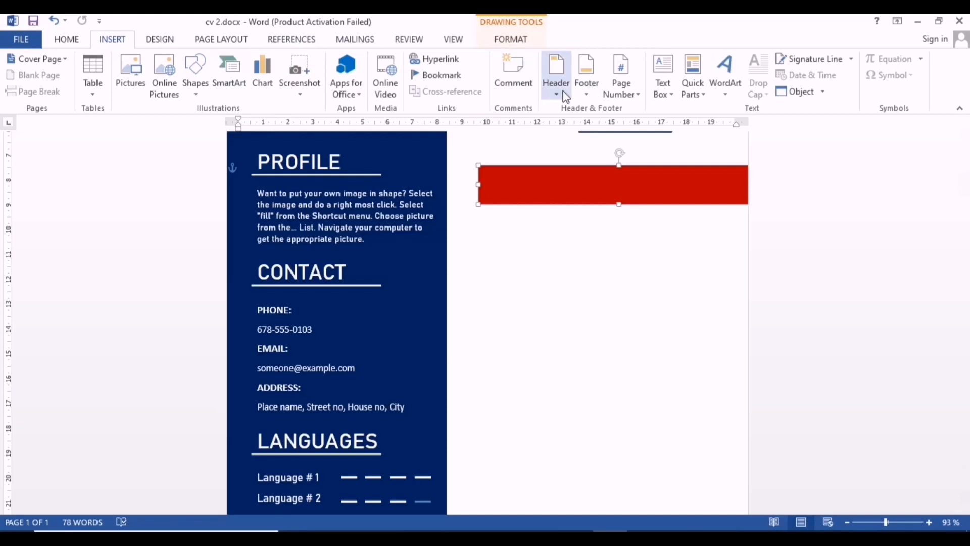
left_click(663, 76)
left_click(698, 395)
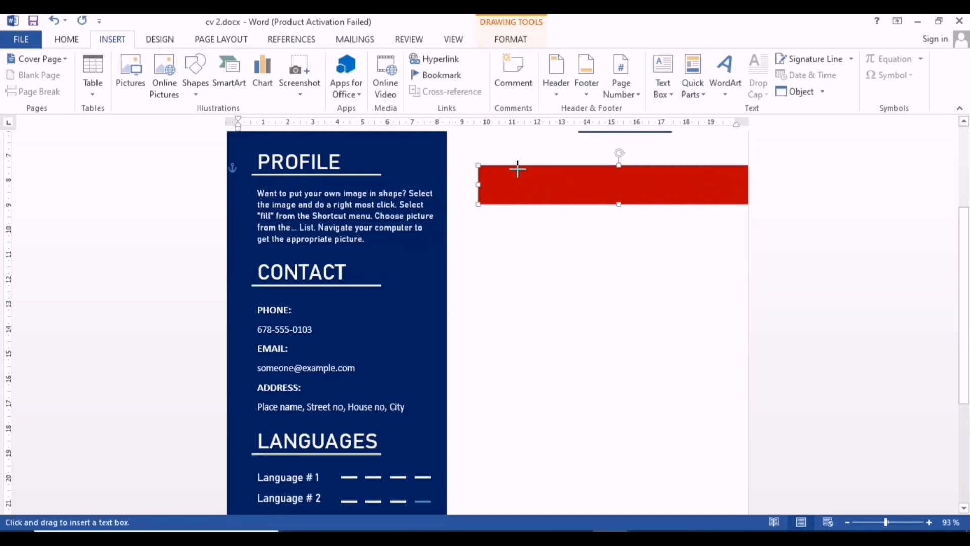
left_click_drag(513, 166, 710, 204)
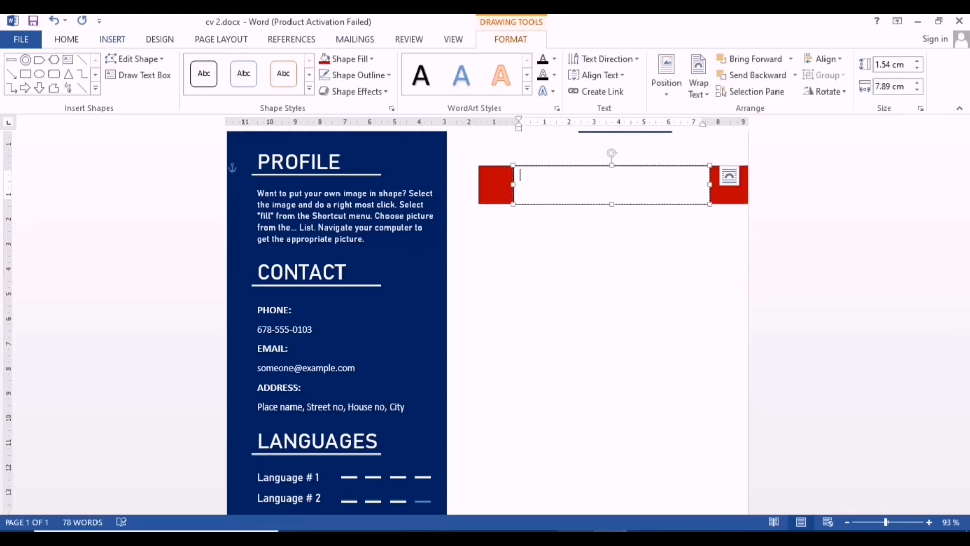
left_click(349, 59)
left_click(362, 185)
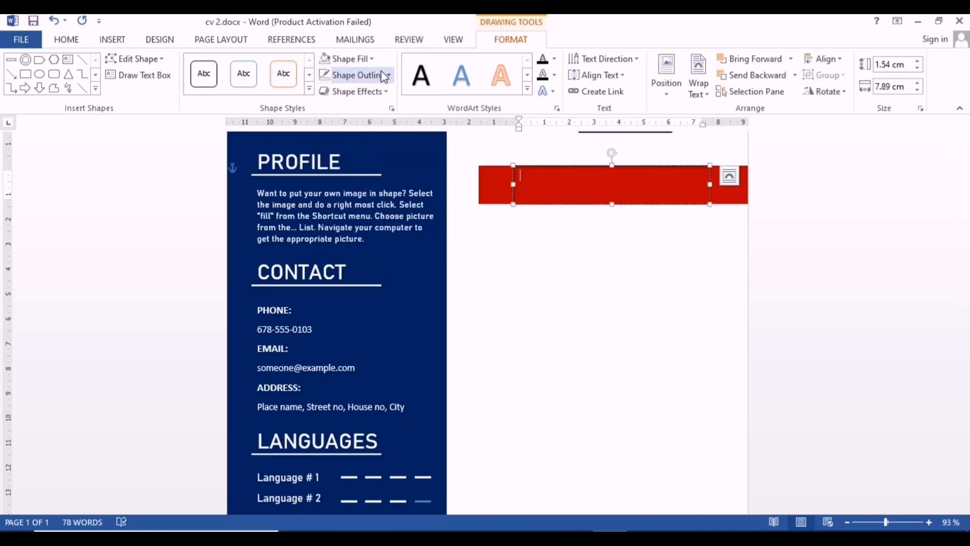
left_click(386, 75)
left_click(358, 194)
Step: Copy the EDUCATION heading from cv data.txt in Notepad and paste it into the text box on the red bar in Word
mouse_move(541, 537)
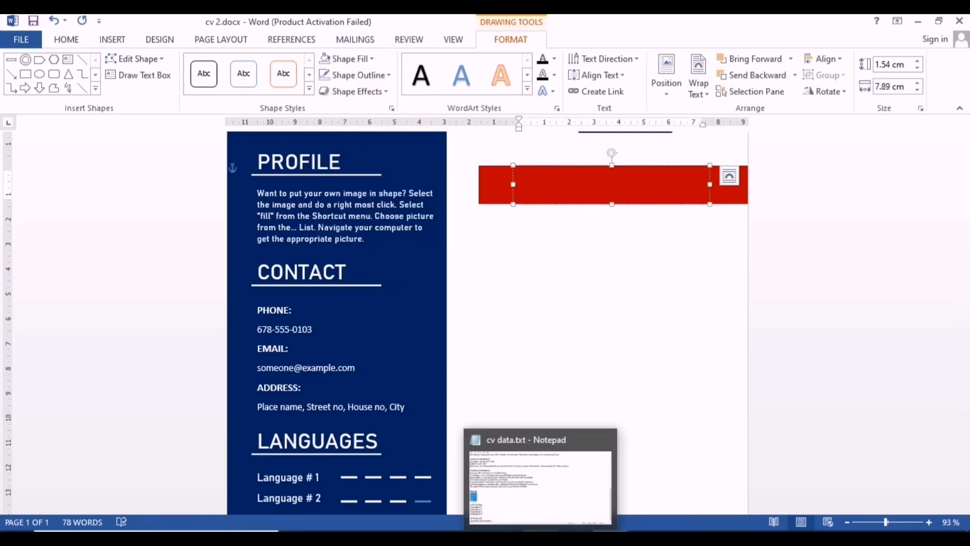
left_click(540, 485)
scroll(132, 206, "up", 5)
left_click_drag(82, 239, 4, 239)
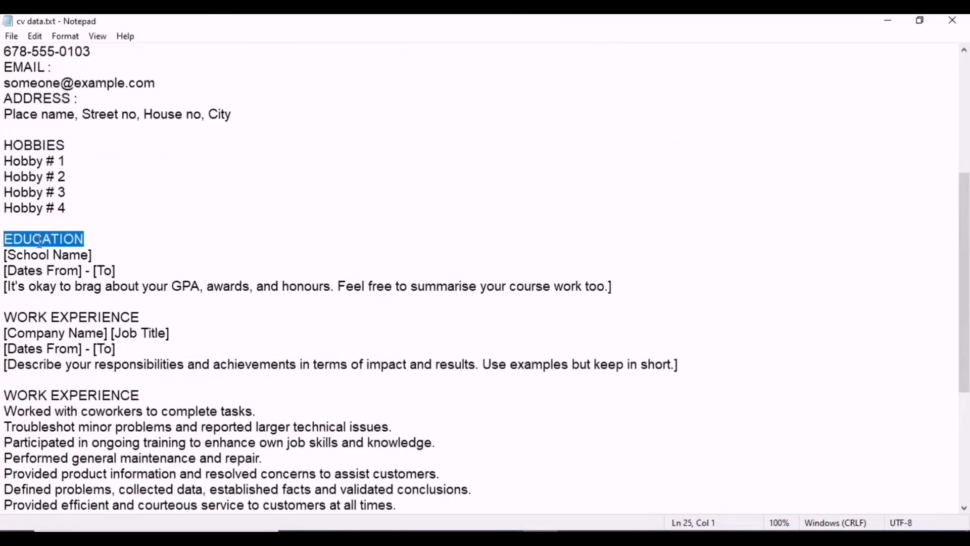
right_click(36, 241)
left_click(44, 286)
mouse_move(610, 537)
left_click(610, 481)
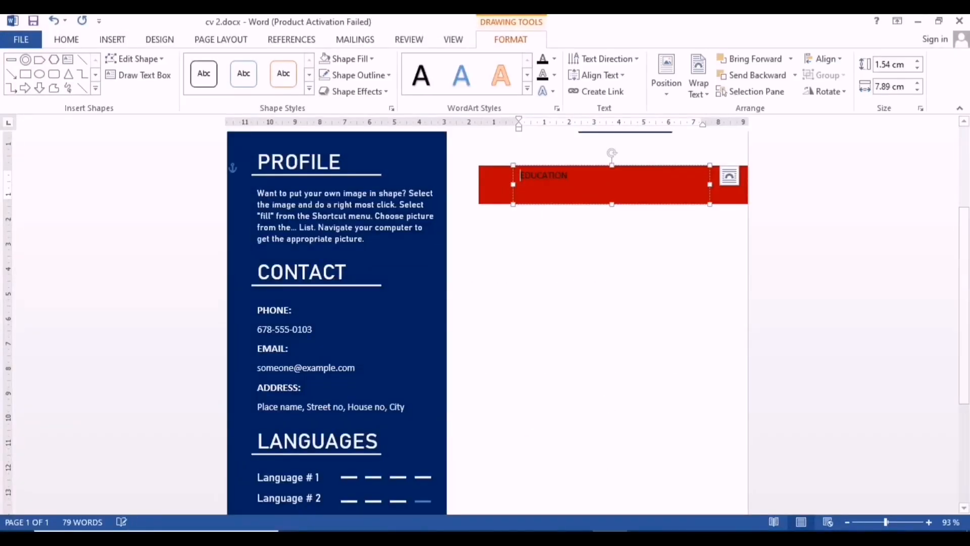
Step: Format the EDUCATION heading in 26-point Bahnschrift and narrow its text box to fit closer around the word
left_click_drag(568, 175, 521, 175)
left_click(608, 123)
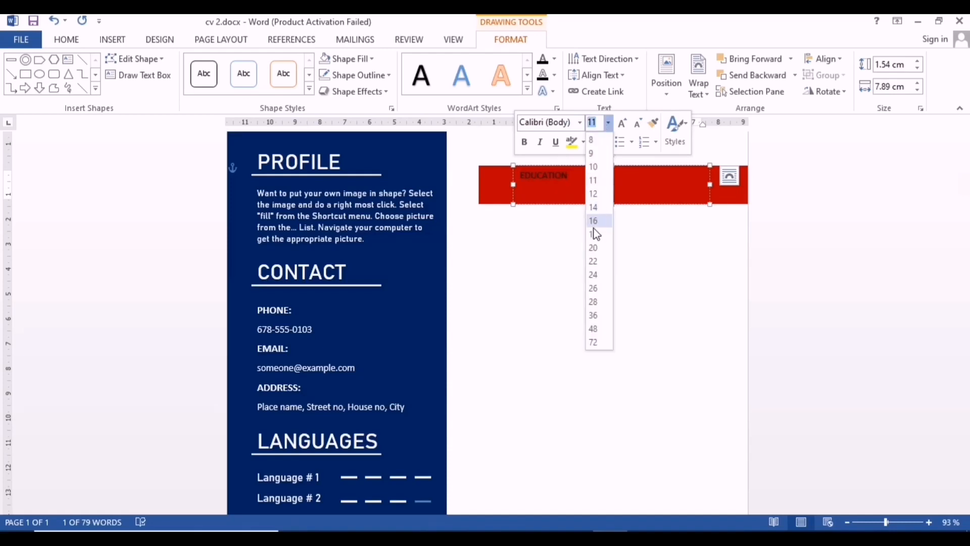
left_click(597, 287)
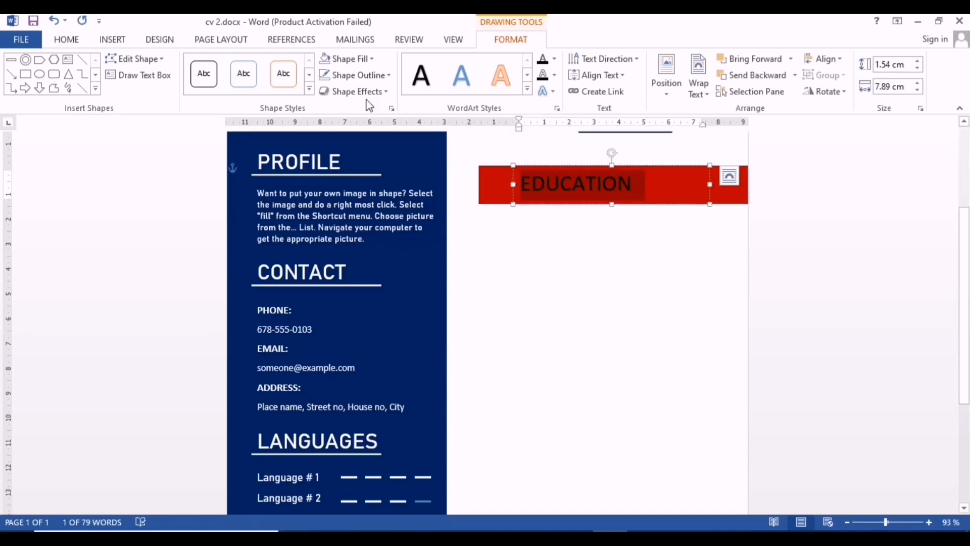
right_click(550, 184)
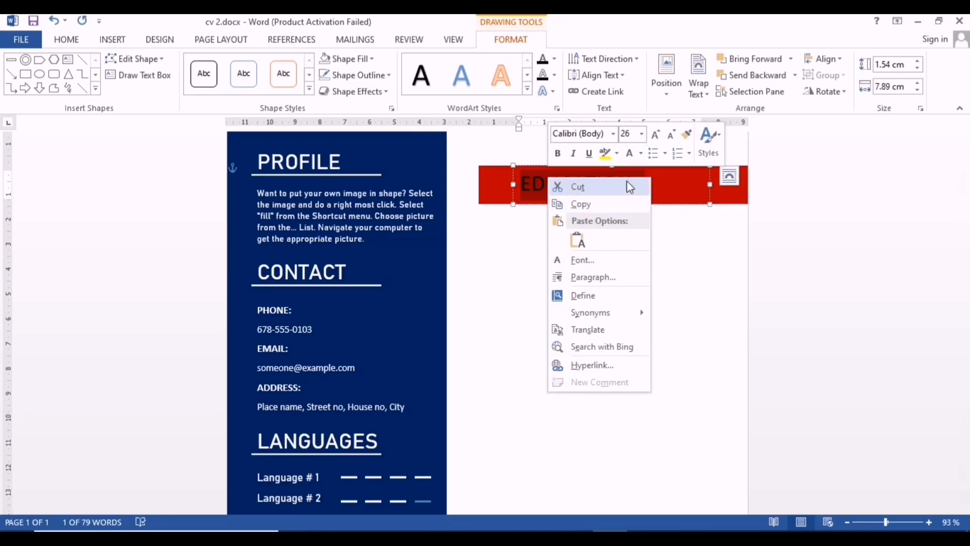
left_click(614, 134)
left_click(611, 221)
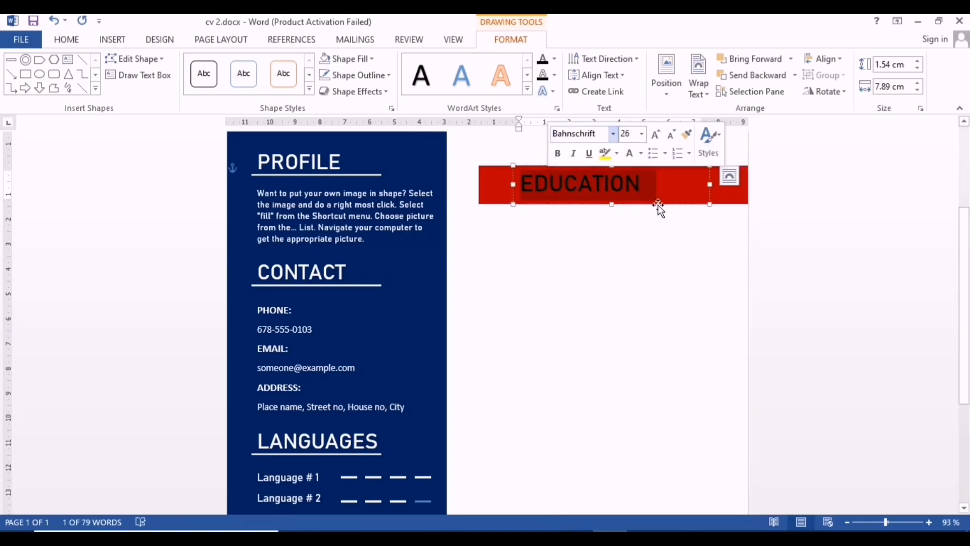
left_click(699, 245)
left_click(718, 182)
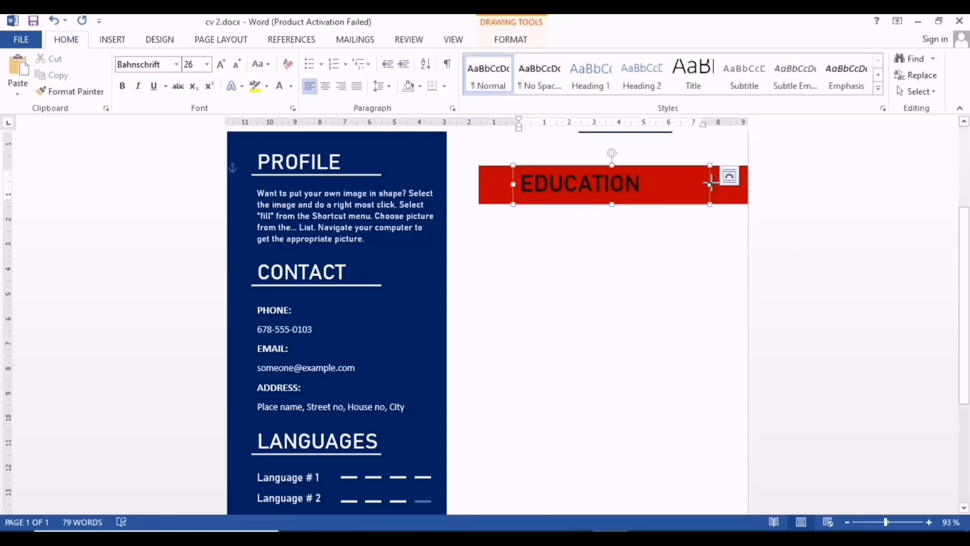
left_click_drag(710, 184, 668, 185)
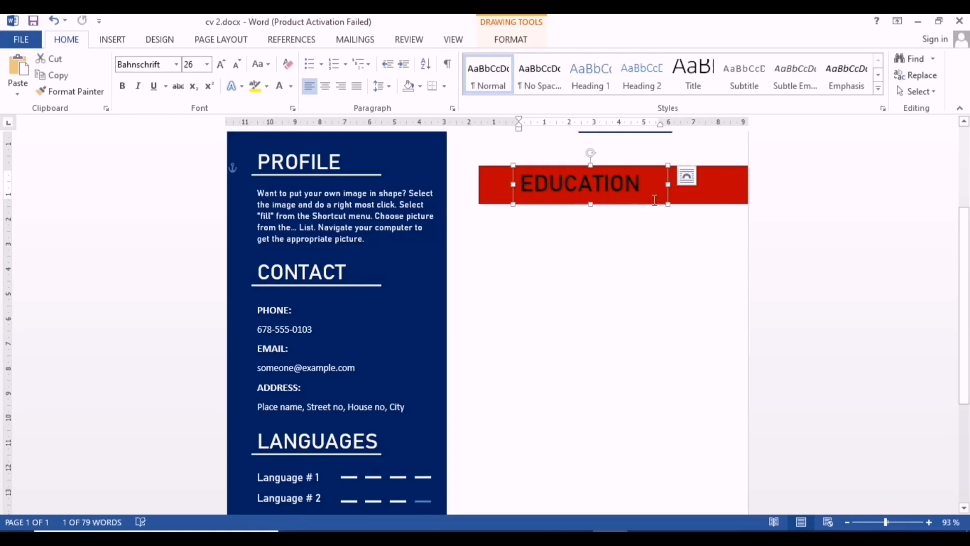
Step: Centre the EDUCATION text box on the red bar and group the two objects
left_click(717, 192, "shift")
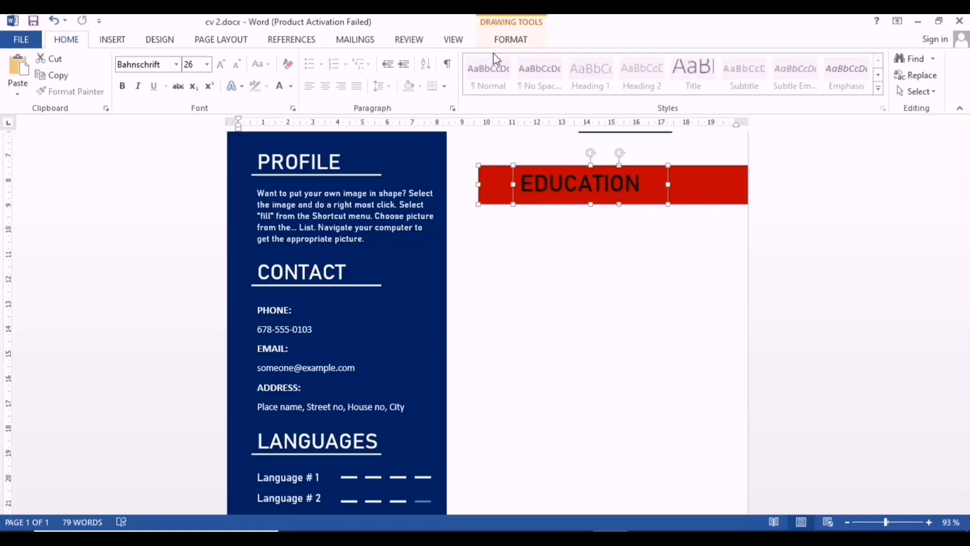
left_click(509, 40)
left_click(827, 59)
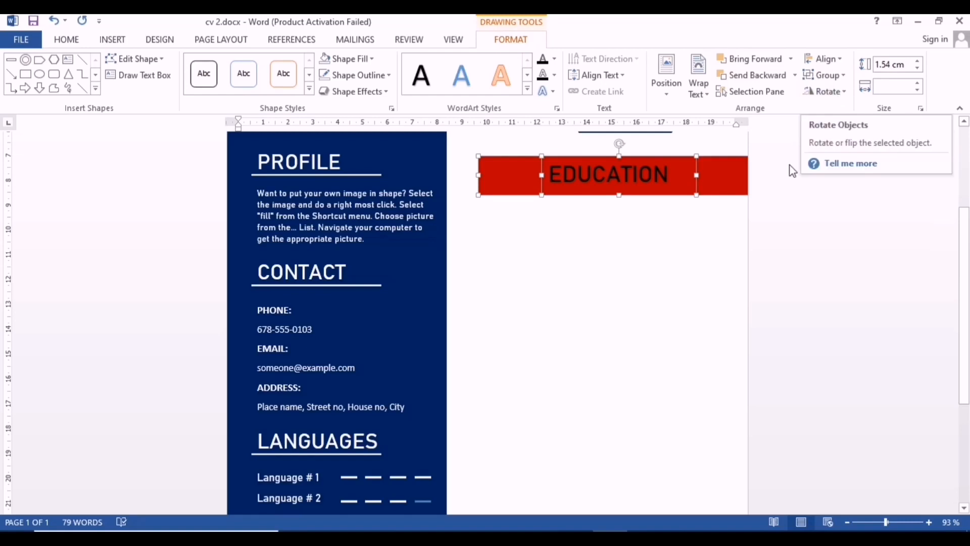
left_click(840, 76)
left_click(837, 95)
left_click(805, 253)
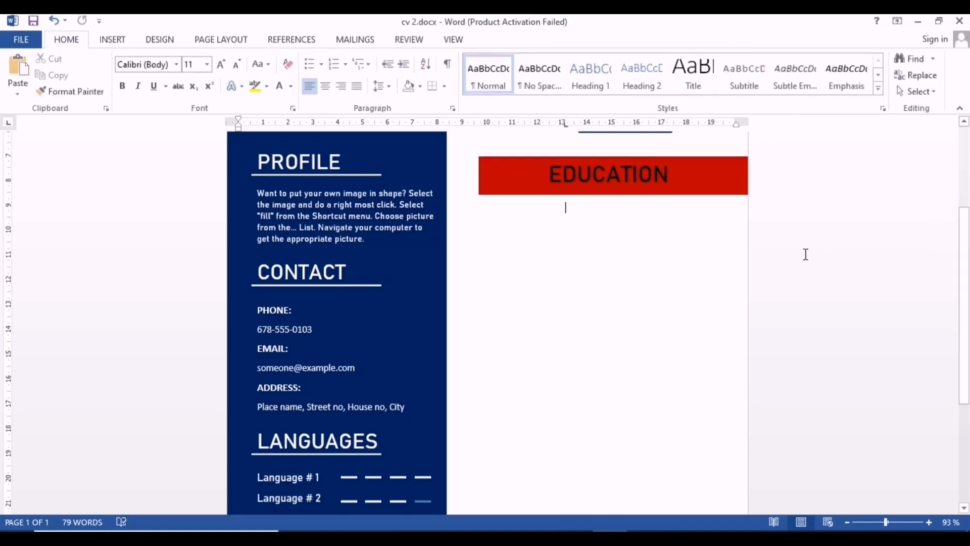
Step: Change the EDUCATION heading's font colour to white
scroll(793, 248, "up", 3)
left_click(610, 264)
left_click_drag(671, 264, 548, 263)
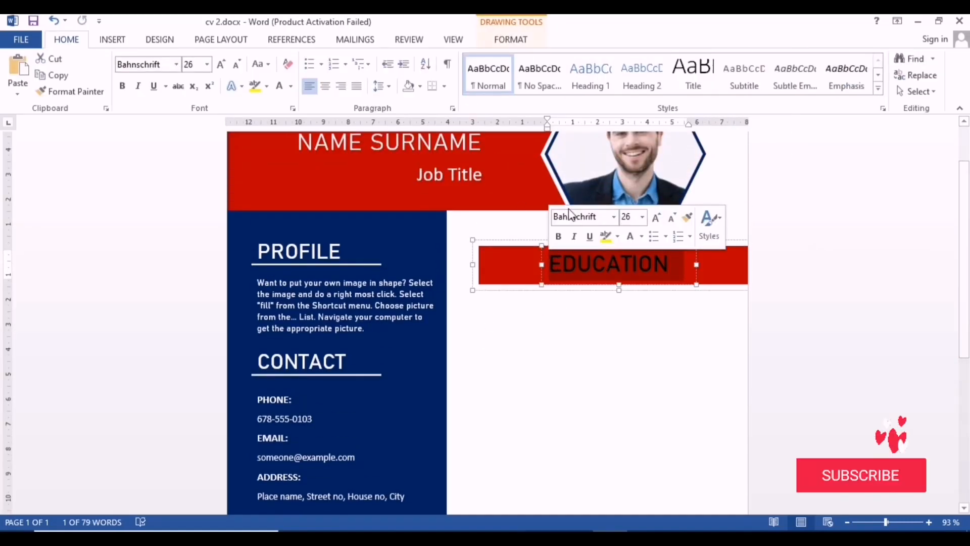
left_click(642, 237)
left_click(626, 285)
left_click(630, 289)
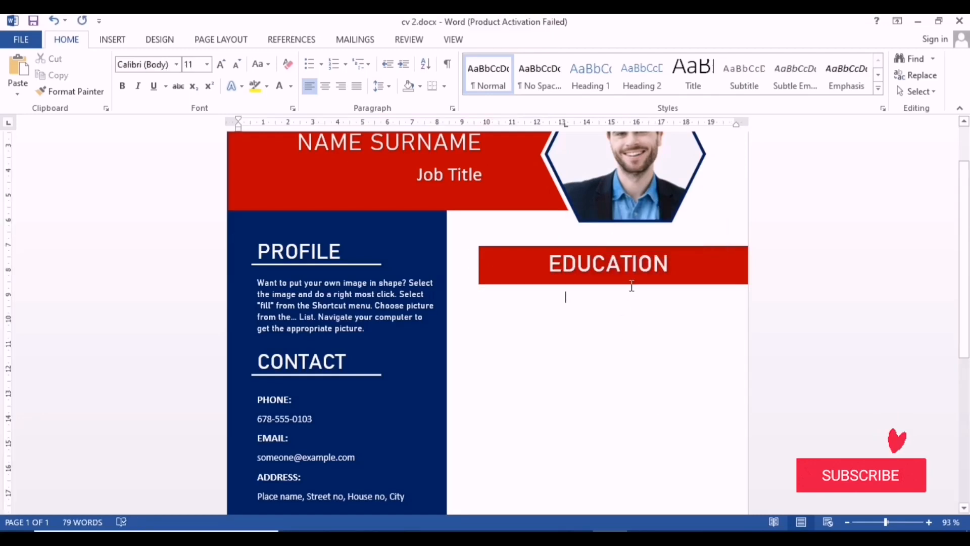
Step: Draw a text box about 2.68 × 10.79 cm below the EDUCATION bar and remove its fill and outline
scroll(600, 236, "down", 3)
left_click(119, 44)
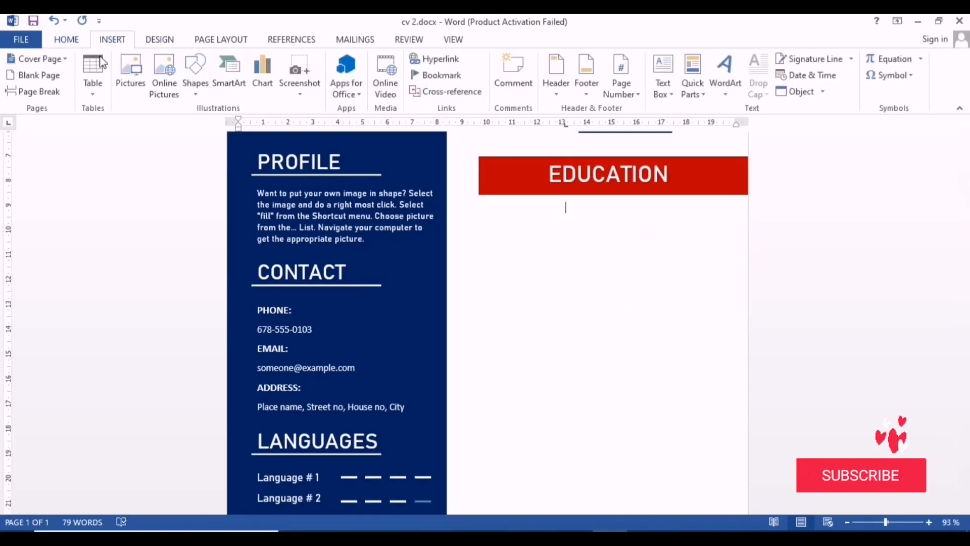
left_click(660, 90)
left_click(662, 395)
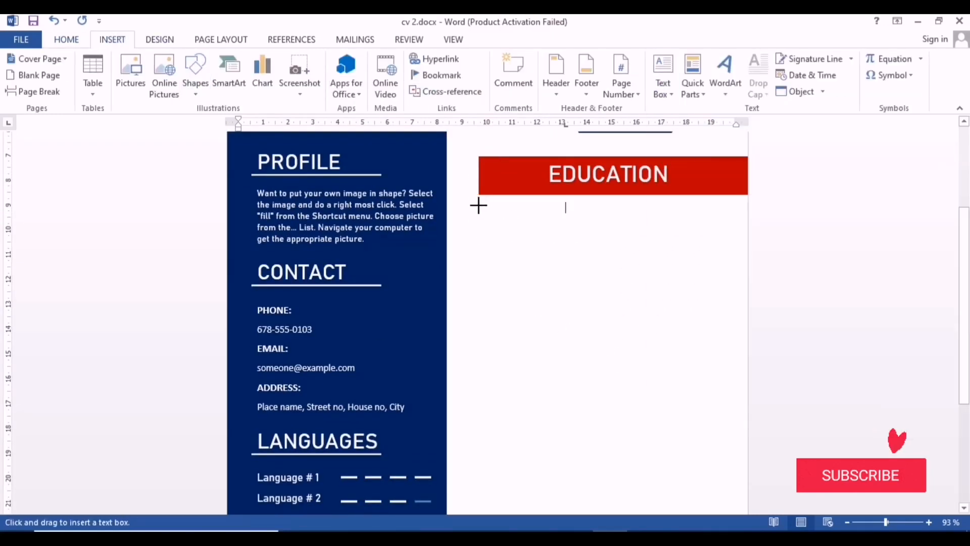
left_click_drag(478, 205, 747, 272)
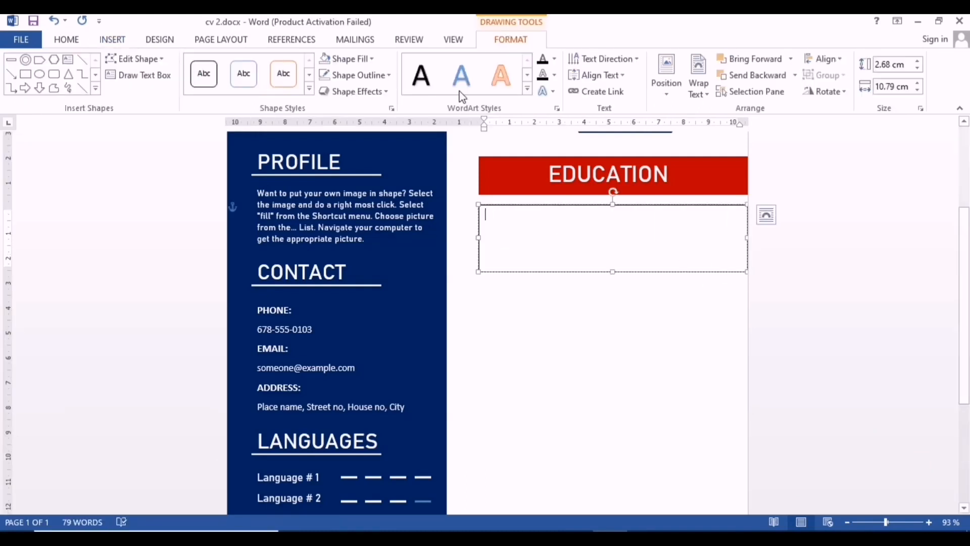
left_click(356, 59)
left_click(365, 184)
left_click(368, 76)
left_click(376, 200)
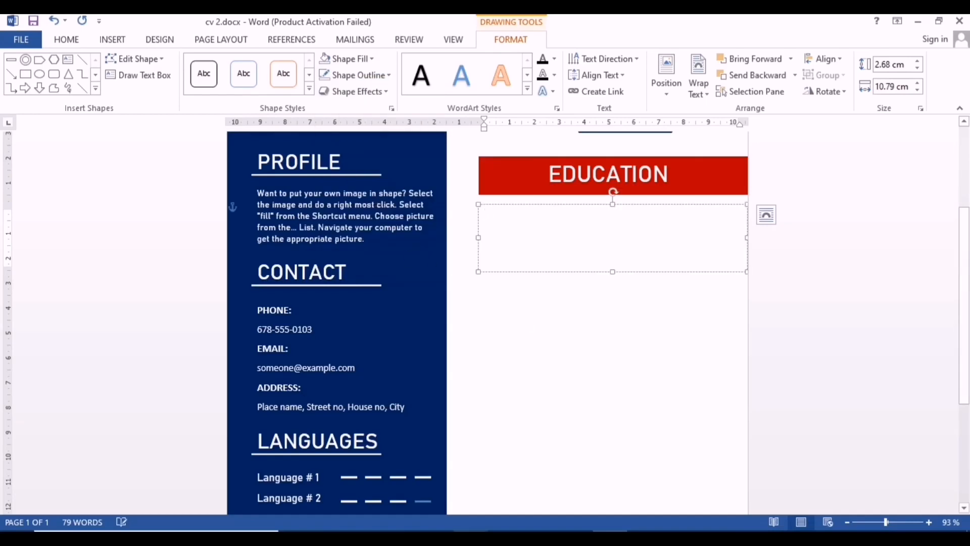
Step: Copy the three education detail lines from cv data.txt in Notepad into Word's new text box and correct "honours" to "honor's"
left_click(530, 500)
left_click_drag(92, 241, 234, 298)
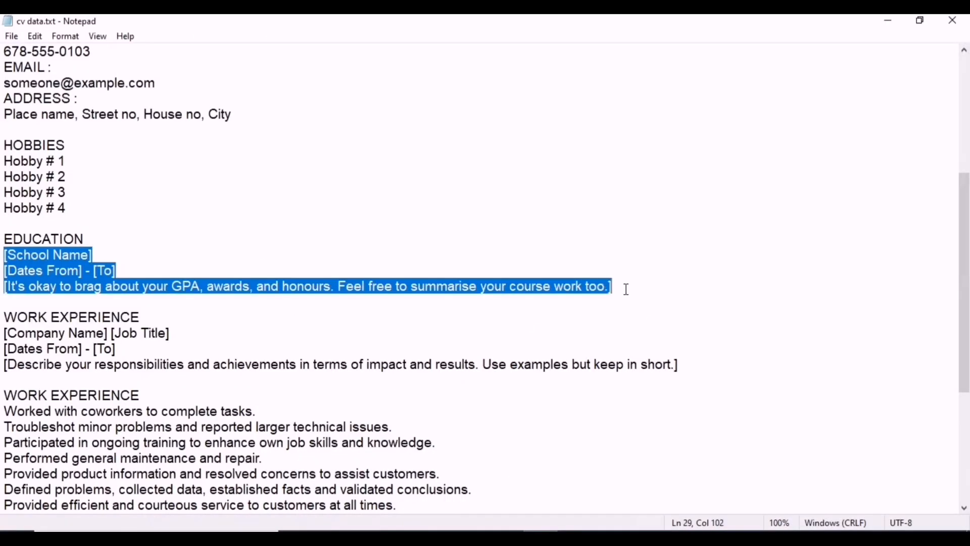
right_click(51, 278)
left_click(94, 320)
left_click(606, 492)
key("ctrl+v")
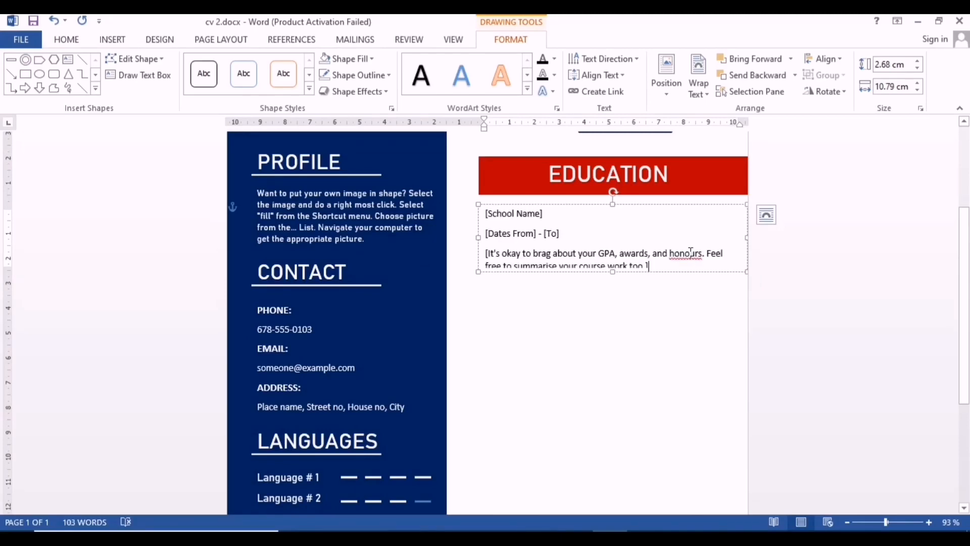
right_click(691, 252)
left_click(743, 286)
Step: Bold the school name and dates lines, and set all the education details to 10-point Bahnschrift
left_click_drag(567, 233, 481, 209)
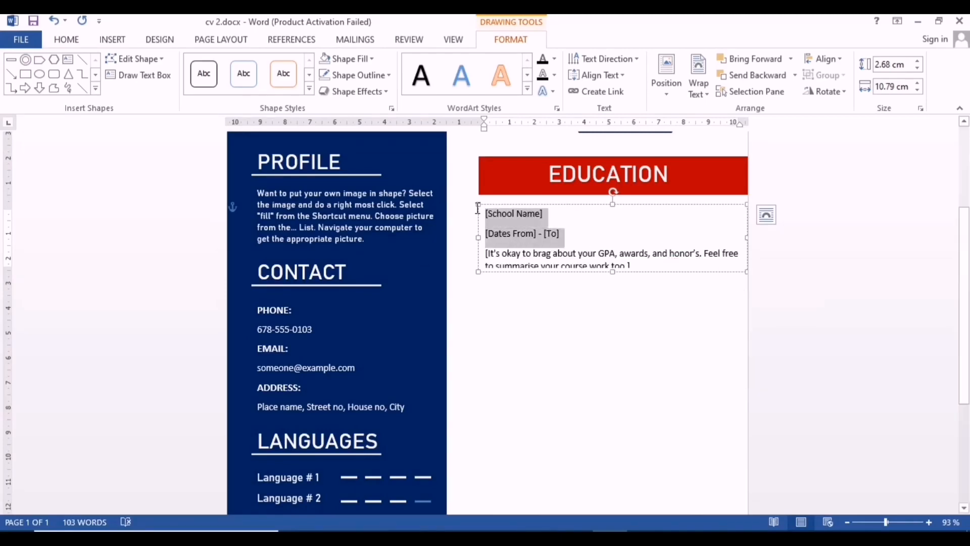
left_click(488, 180)
left_click(627, 260, "shift")
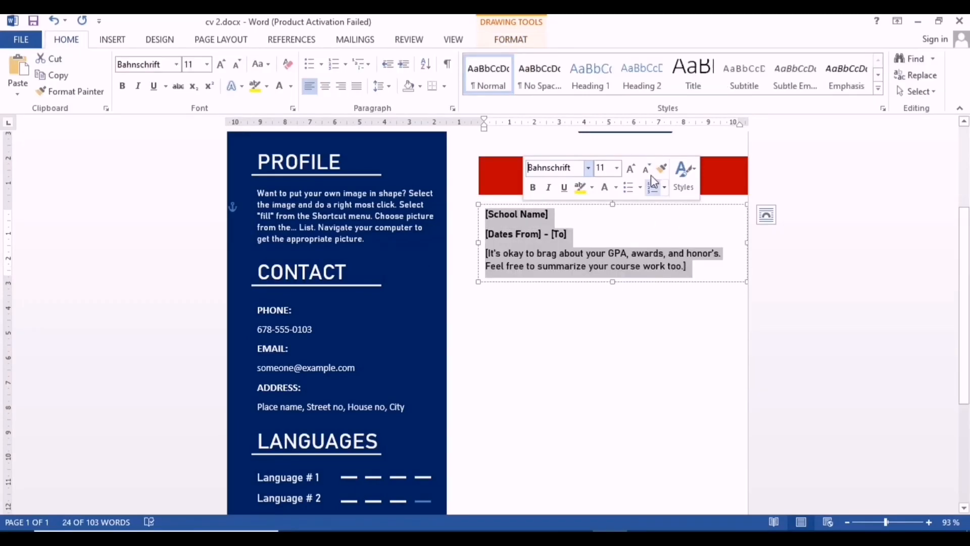
left_click(617, 168)
left_click(601, 213)
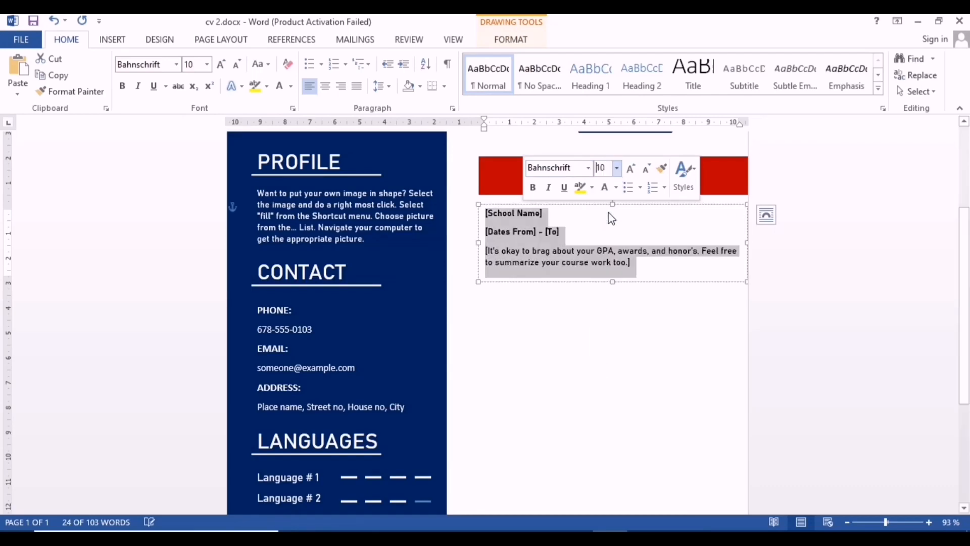
Step: Join the dates line onto the school name line and line the text box up under the EDUCATION bar
left_click(588, 232)
key("BackSpace")
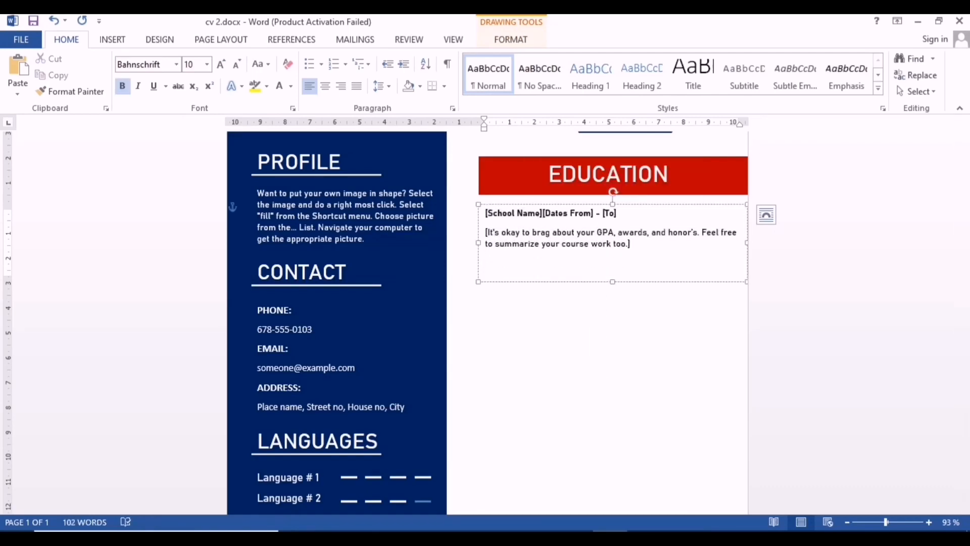
left_click_drag(604, 204, 590, 204)
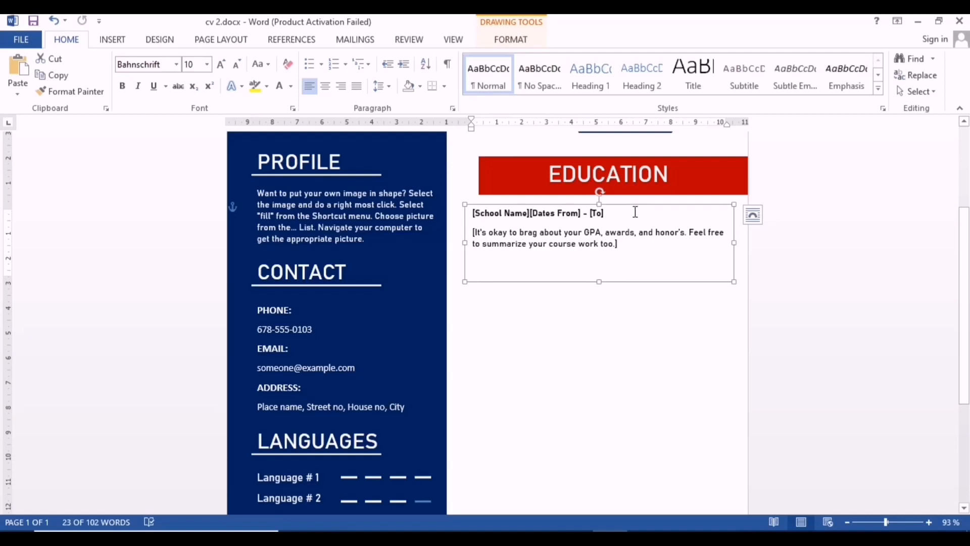
left_click_drag(732, 280, 745, 279)
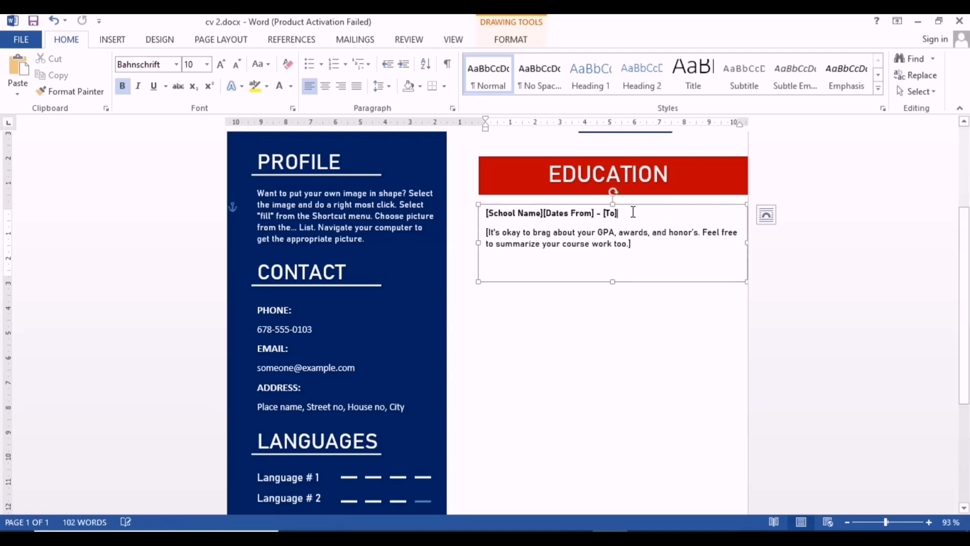
Step: Set the combined school name and dates line to 12 points
left_click_drag(632, 213, 486, 213)
left_click(583, 170)
left_click(584, 240)
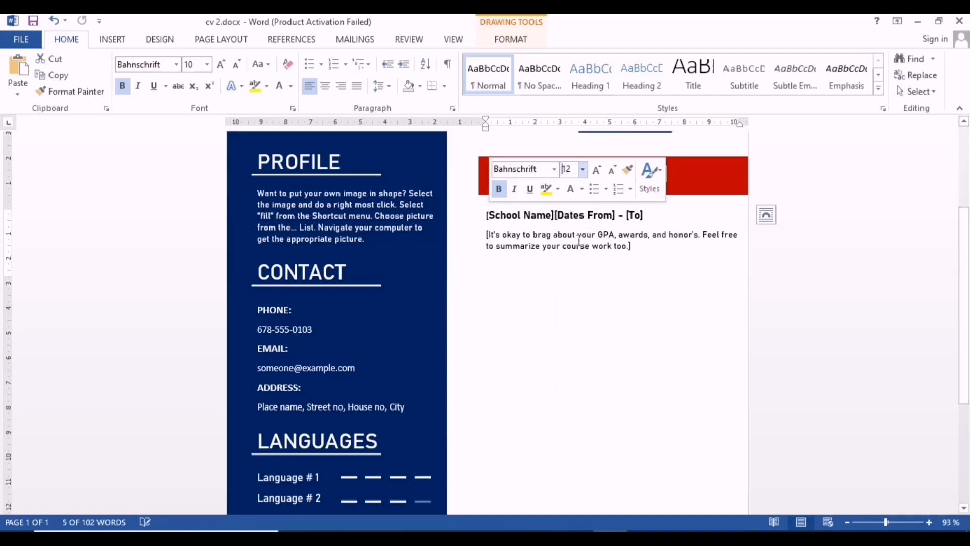
left_click(612, 260)
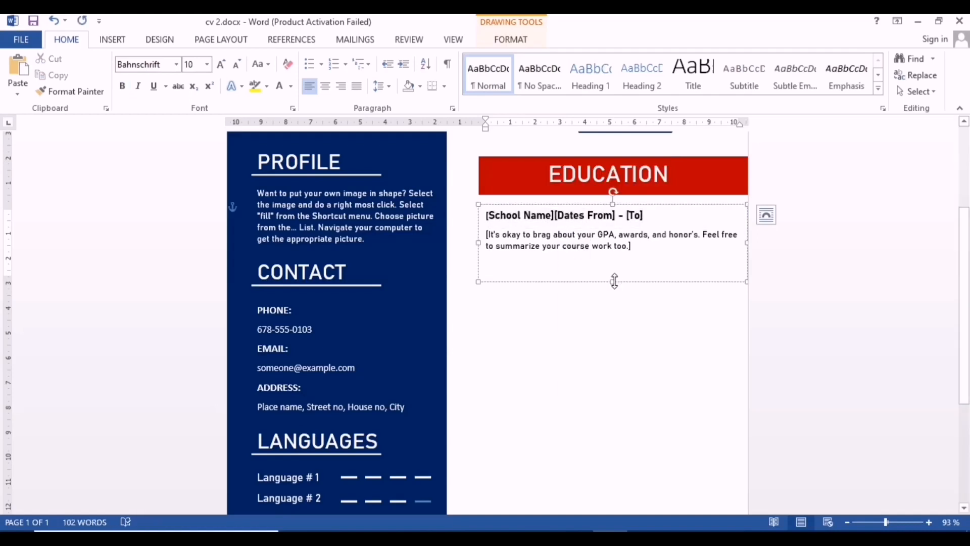
left_click(611, 241)
Step: Duplicate the education details text box twice and stack the two copies beneath the original
right_click(748, 259)
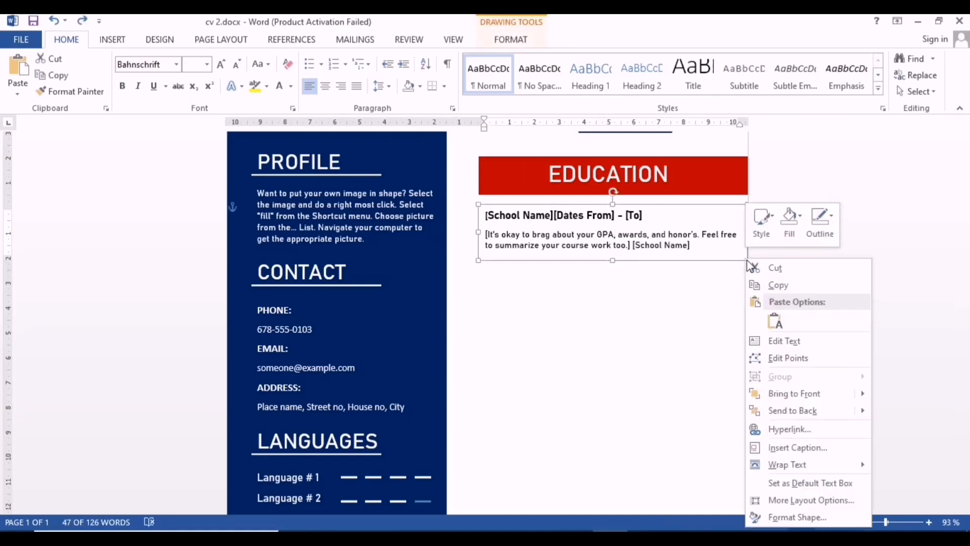
left_click(764, 288)
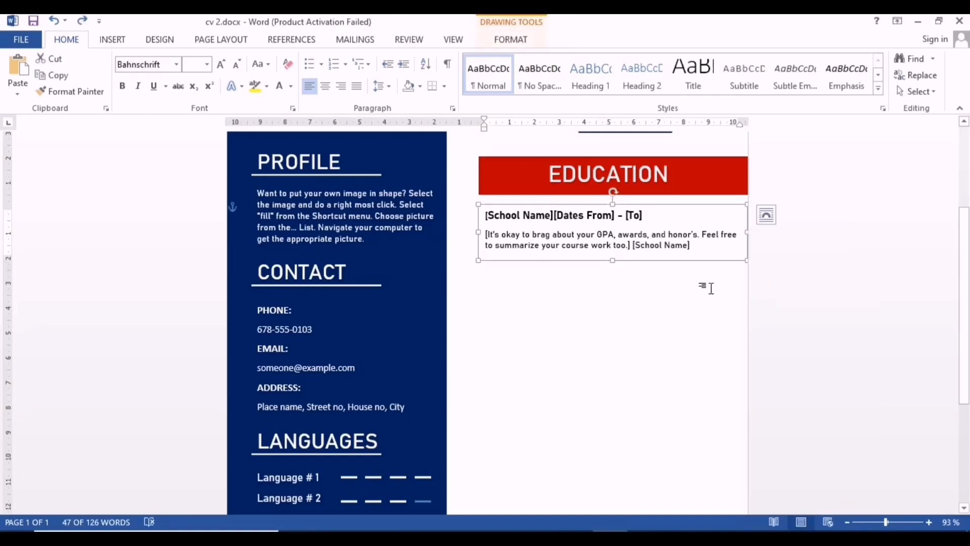
key("ctrl+v")
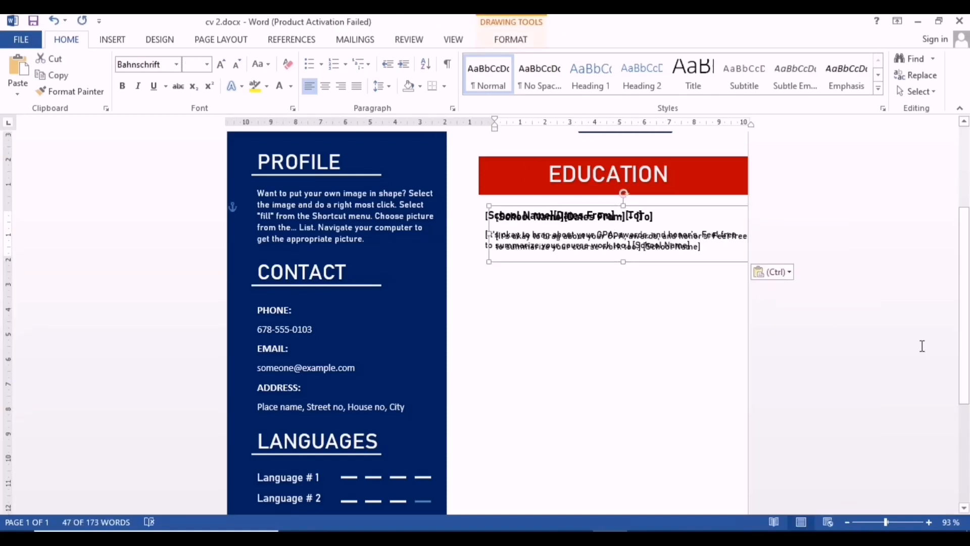
left_click_drag(629, 261, 621, 312)
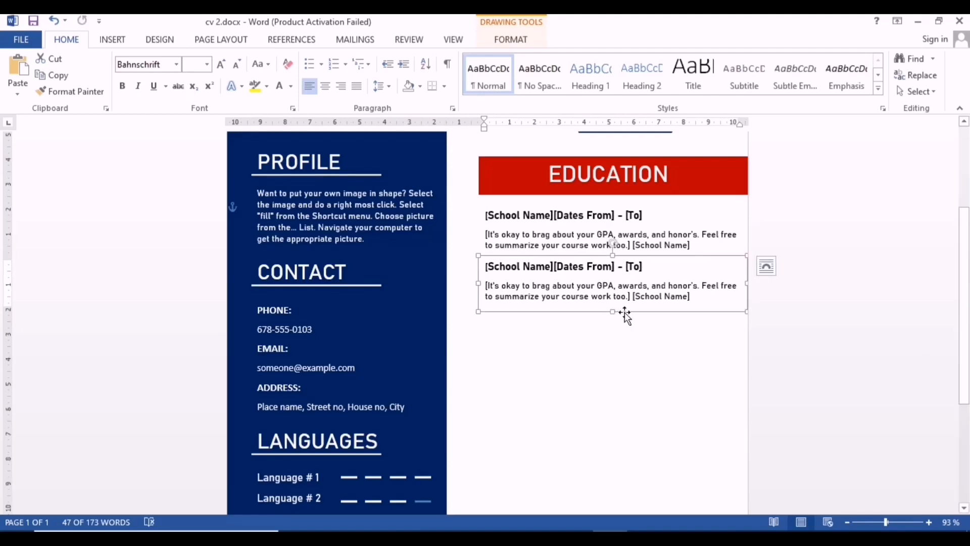
key("ctrl+v")
left_click_drag(638, 316, 630, 365)
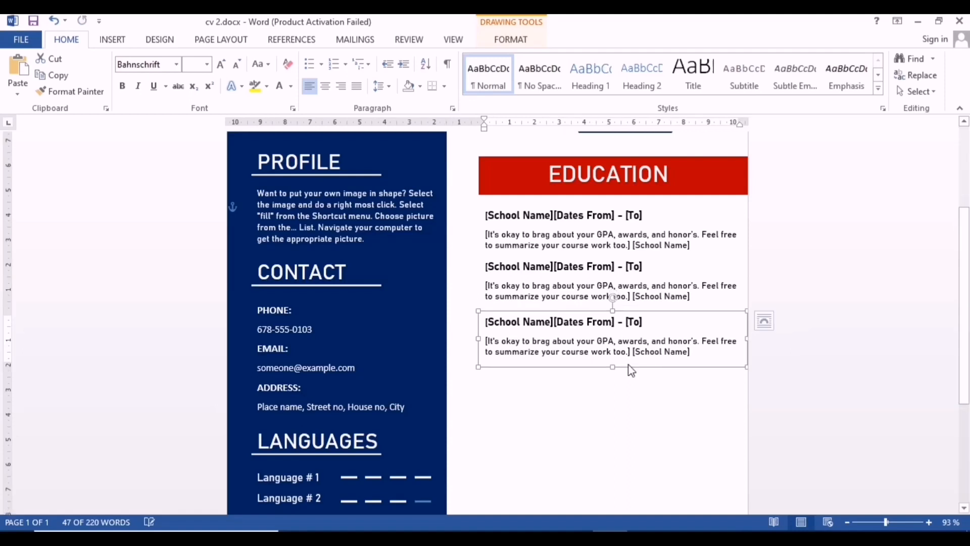
Step: Align the three education text boxes by their centers and distribute them vertically
left_click(640, 286, "shift")
left_click(626, 237, "shift")
left_click(510, 40)
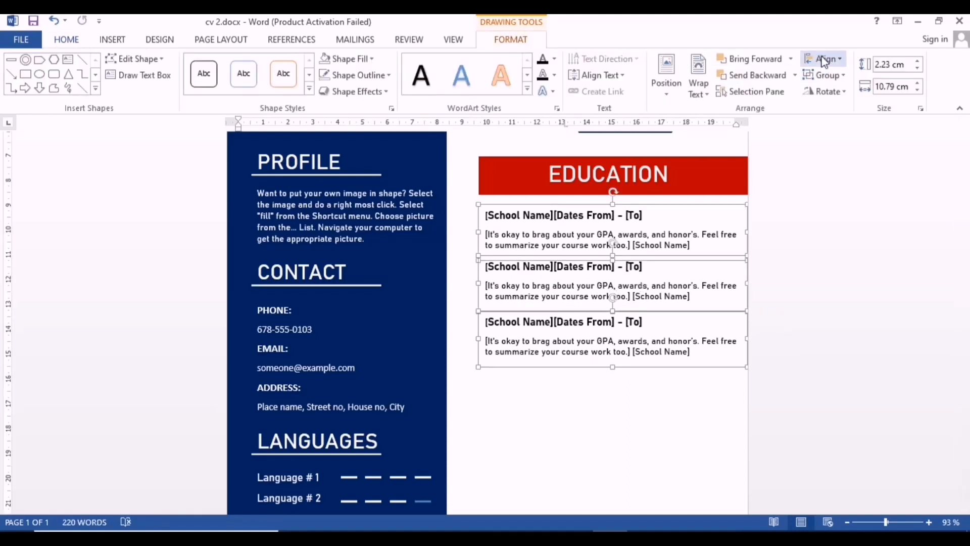
left_click(824, 59)
left_click(841, 96)
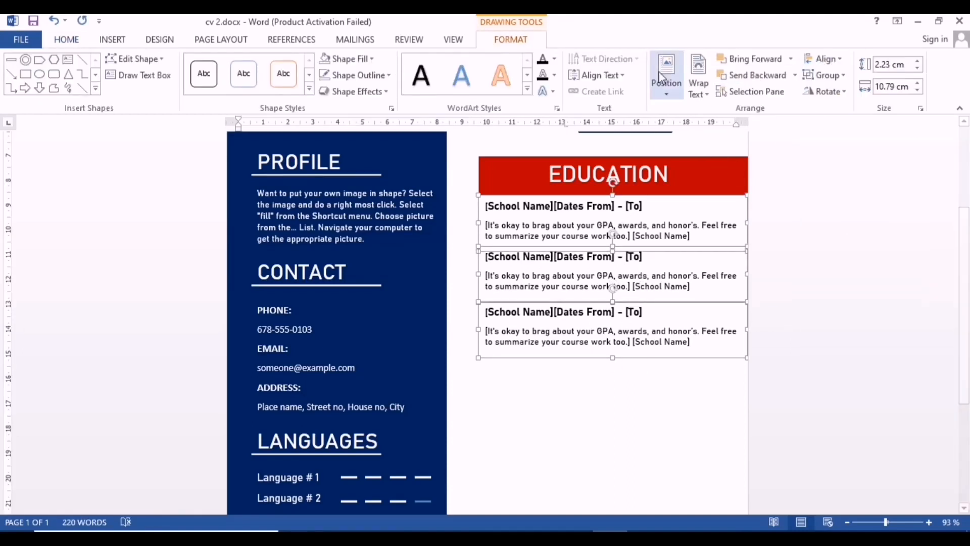
left_click(824, 59)
left_click(863, 200)
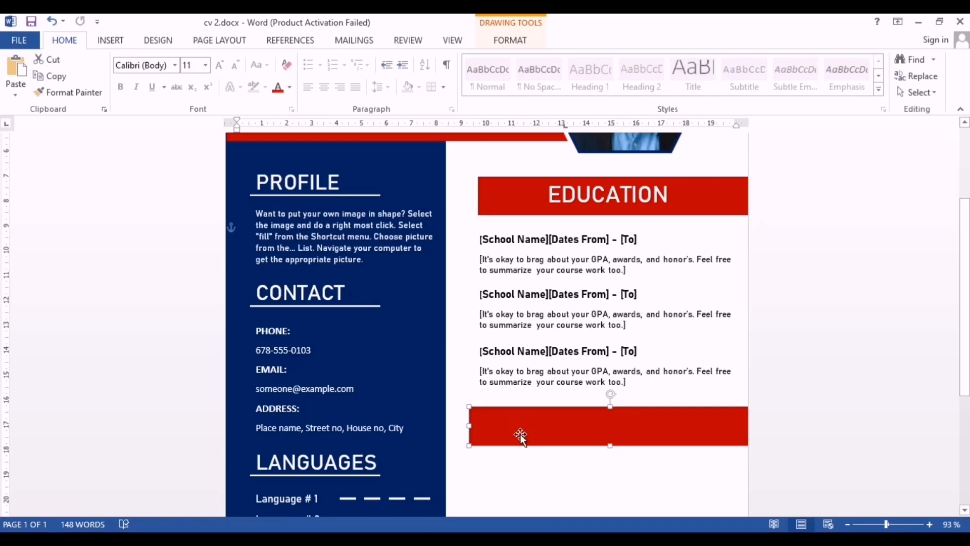
Step: Shift the empty red bar below the education entries slightly toward the EDUCATION bar's horizontal position
left_click_drag(520, 433, 524, 433)
left_click(645, 196)
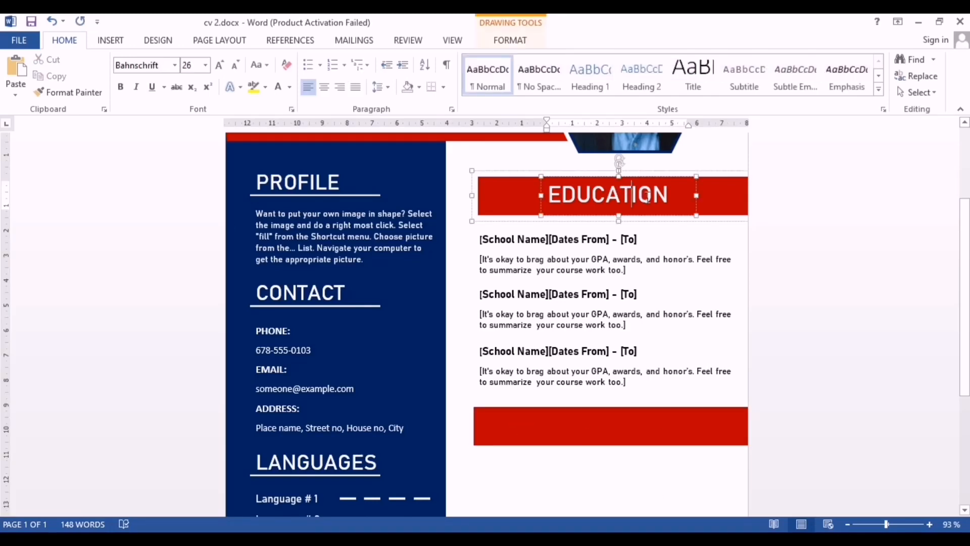
left_click(718, 422)
left_click(748, 202)
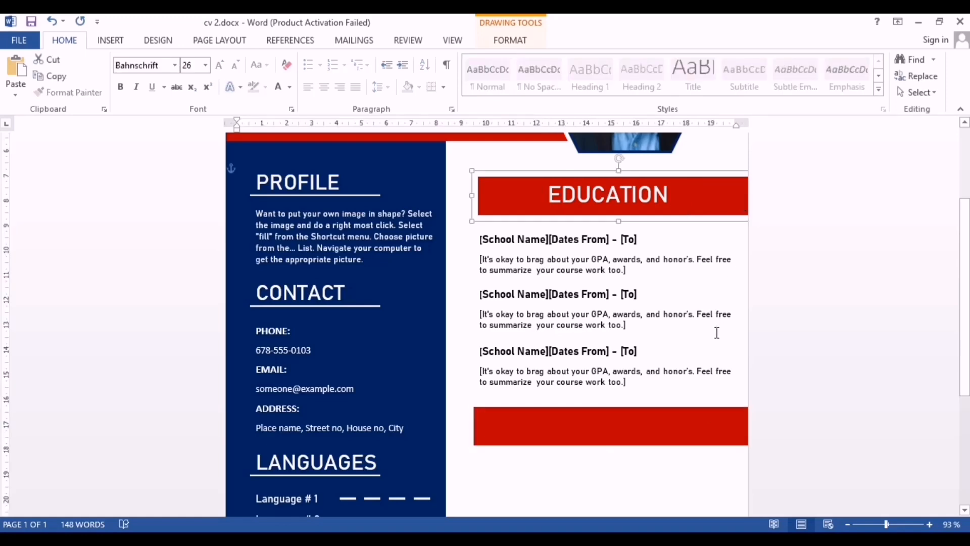
Step: Draw a text box about 1.54 × 7.65 cm over the empty red bar and remove its fill and outline
left_click(112, 40)
left_click(662, 84)
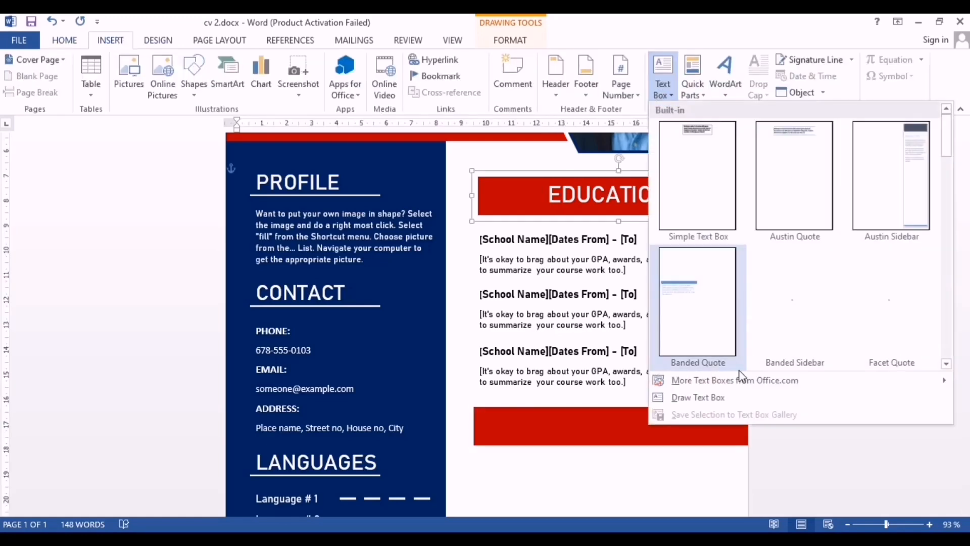
left_click(707, 397)
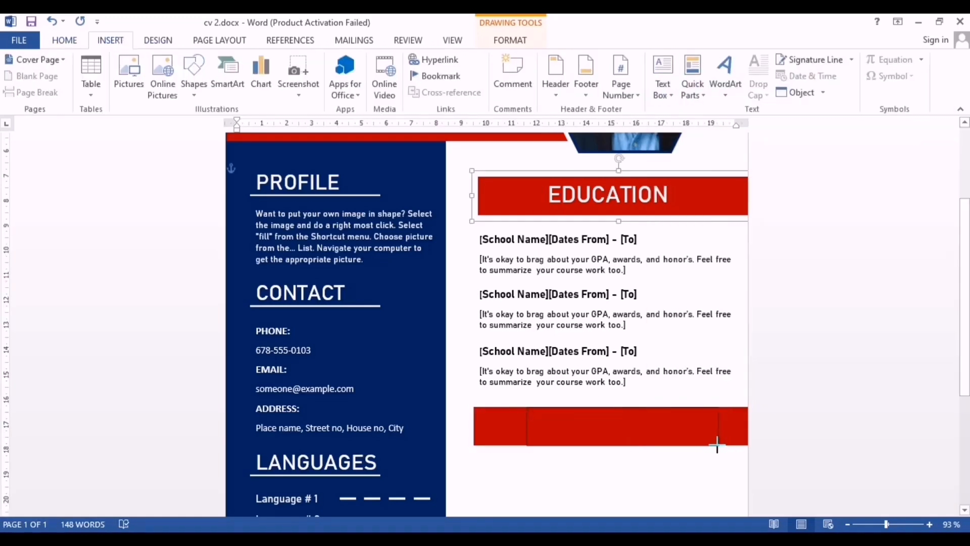
left_click_drag(717, 445, 718, 446)
left_click(349, 59)
left_click(344, 185)
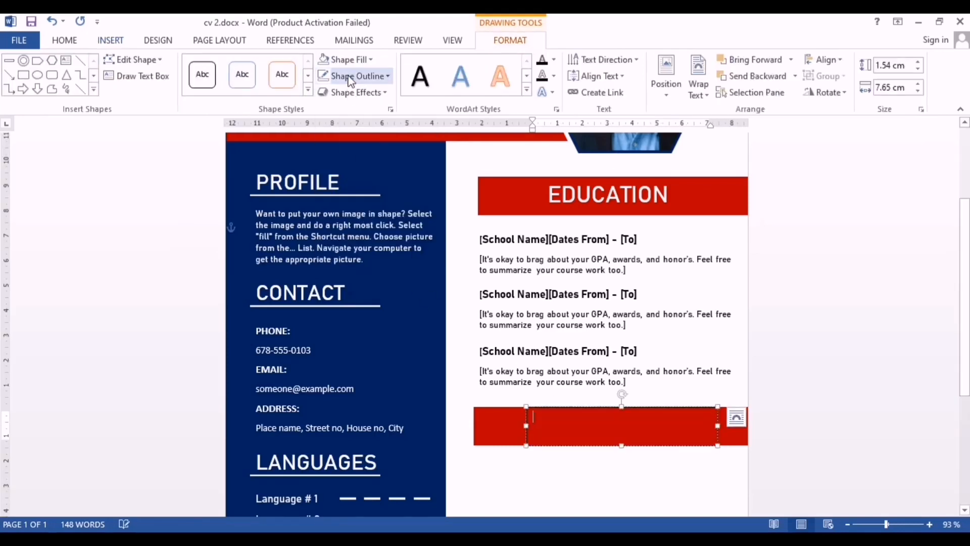
left_click(349, 76)
left_click(344, 199)
Step: Copy the WORK EXPERIENCE heading from cv data.txt in Notepad into Word's new text box, without a blank line above it
left_click(542, 543)
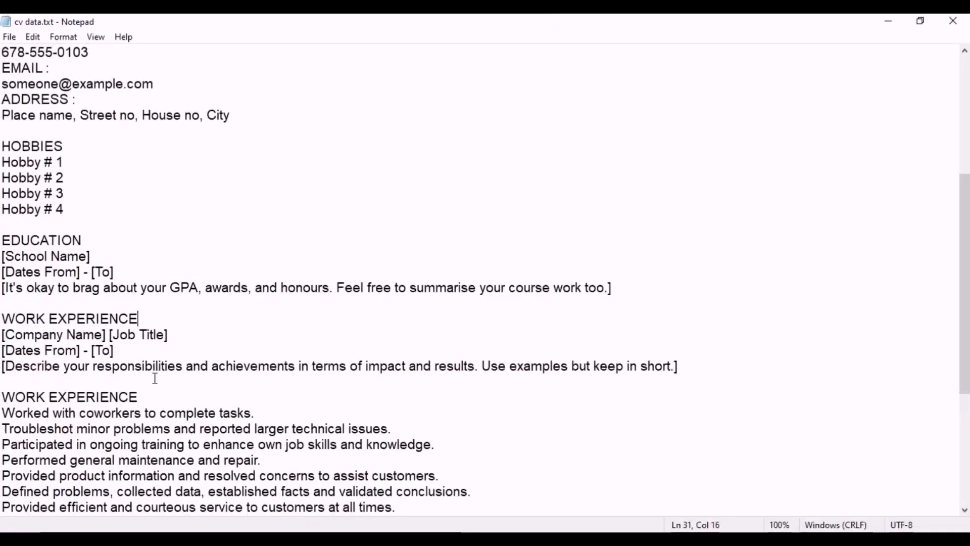
scroll(154, 379, "down", 2)
left_click_drag(139, 304, 30, 292)
right_click(33, 302)
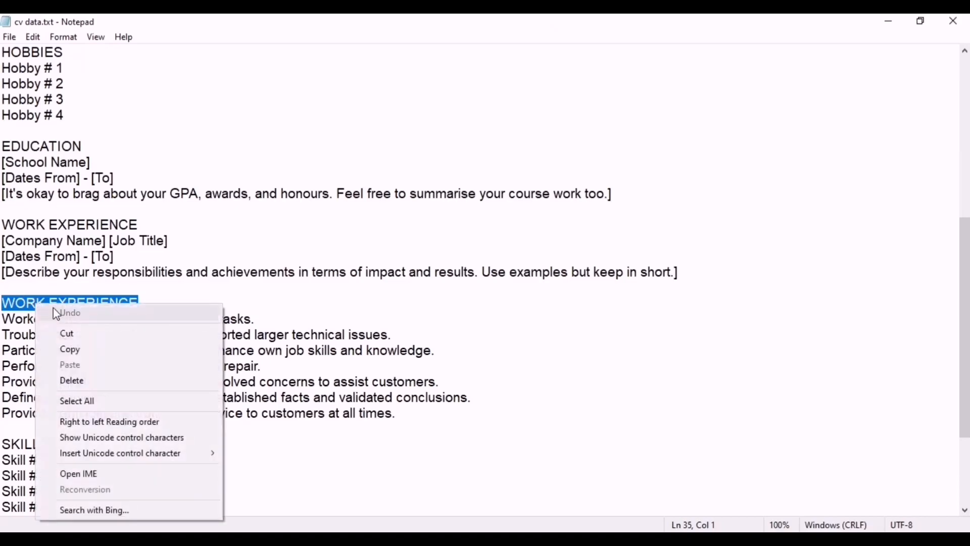
left_click(65, 348)
left_click(893, 21)
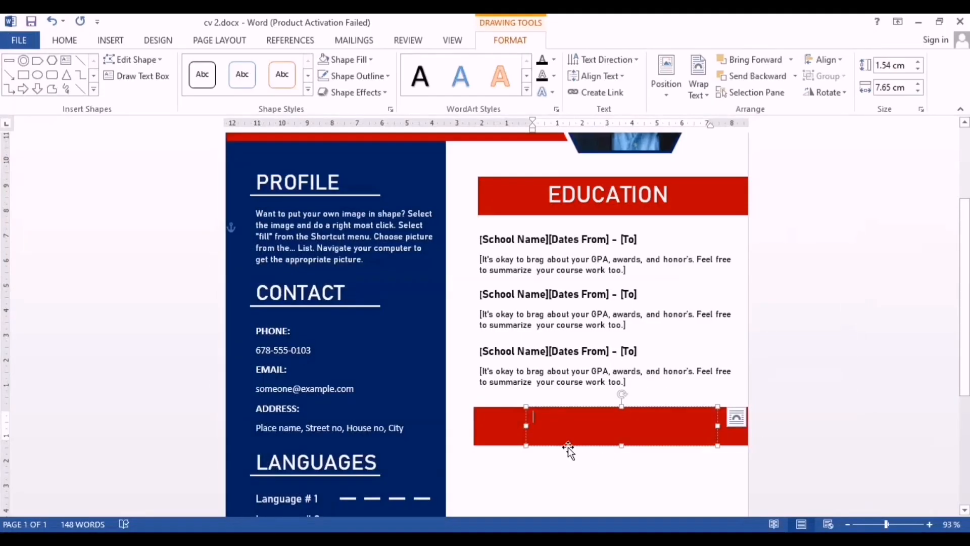
key("ctrl+v")
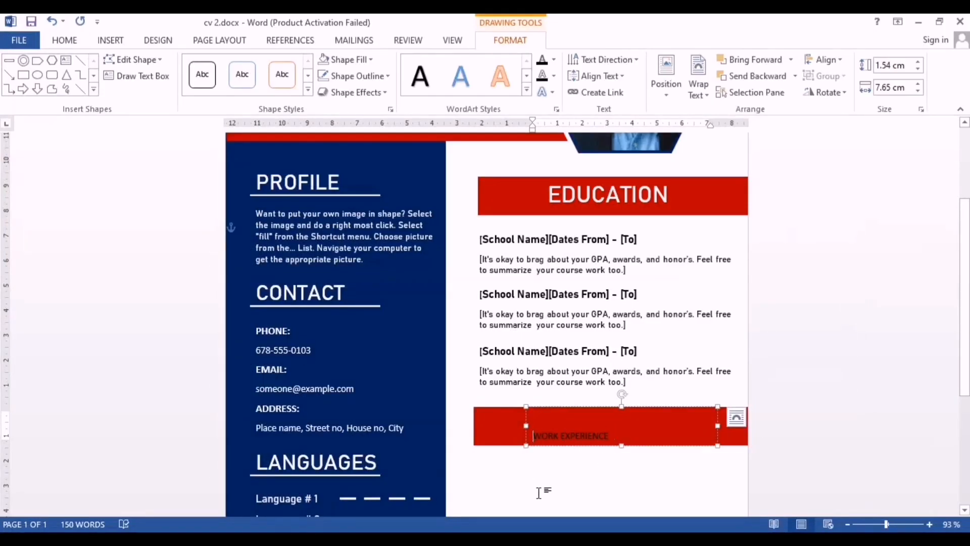
key("BackSpace")
Step: Format the WORK EXPERIENCE heading as 24-point Bahnschrift and widen its text box so it fits on one line
left_click_drag(617, 414, 548, 402)
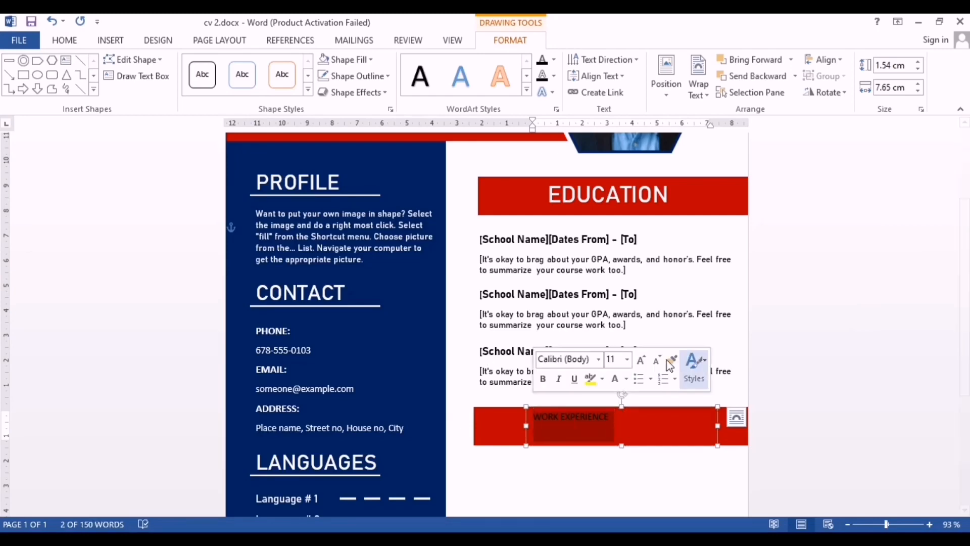
left_click(627, 360)
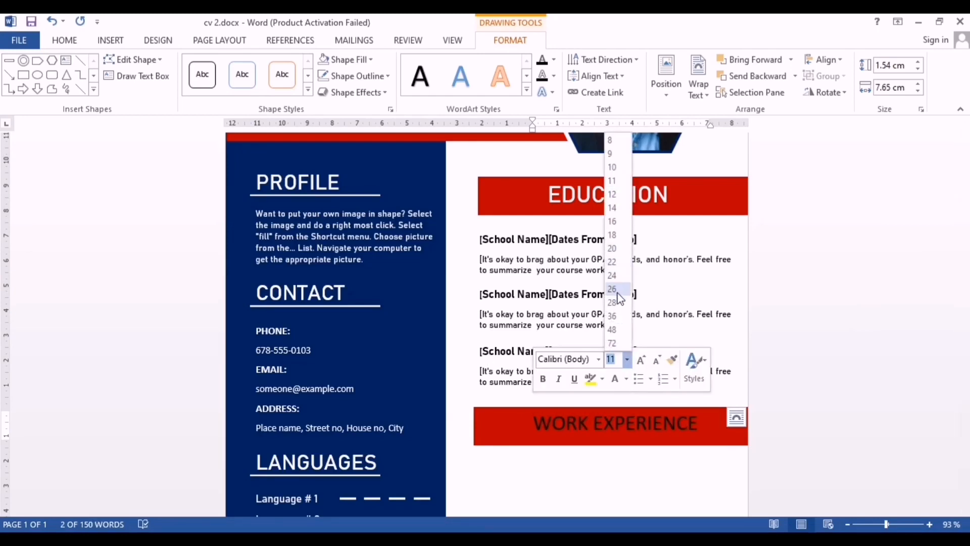
left_click(612, 275)
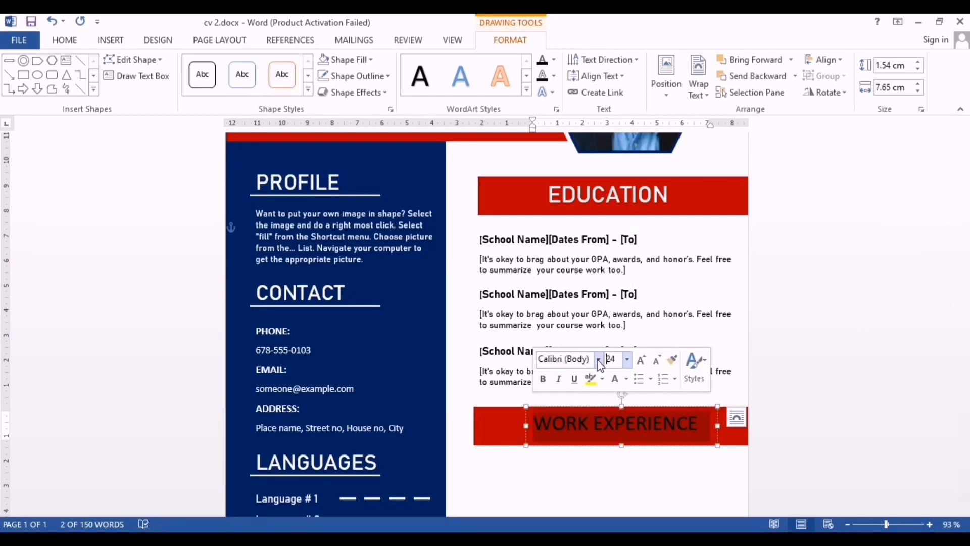
left_click(599, 361)
left_click(606, 92)
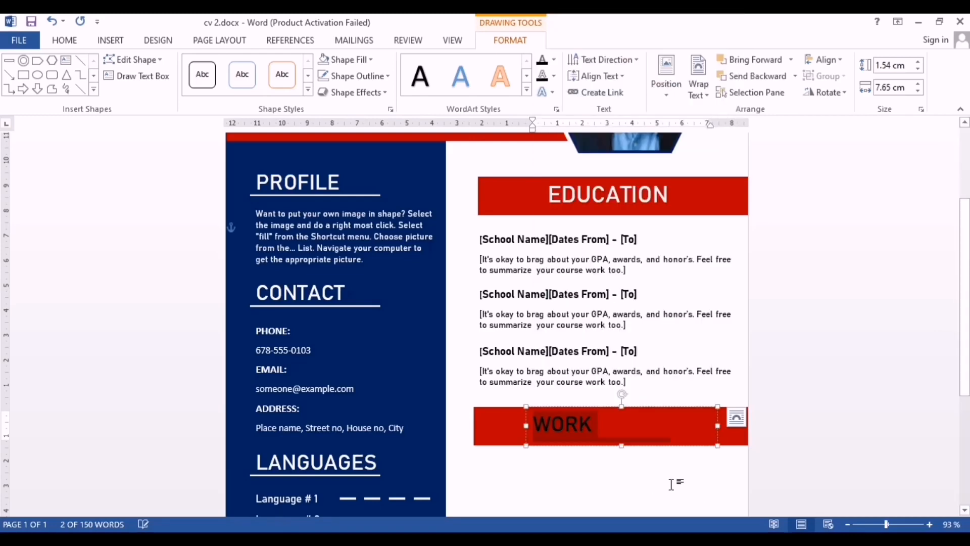
left_click(623, 451)
left_click(654, 433)
left_click_drag(717, 426, 744, 427)
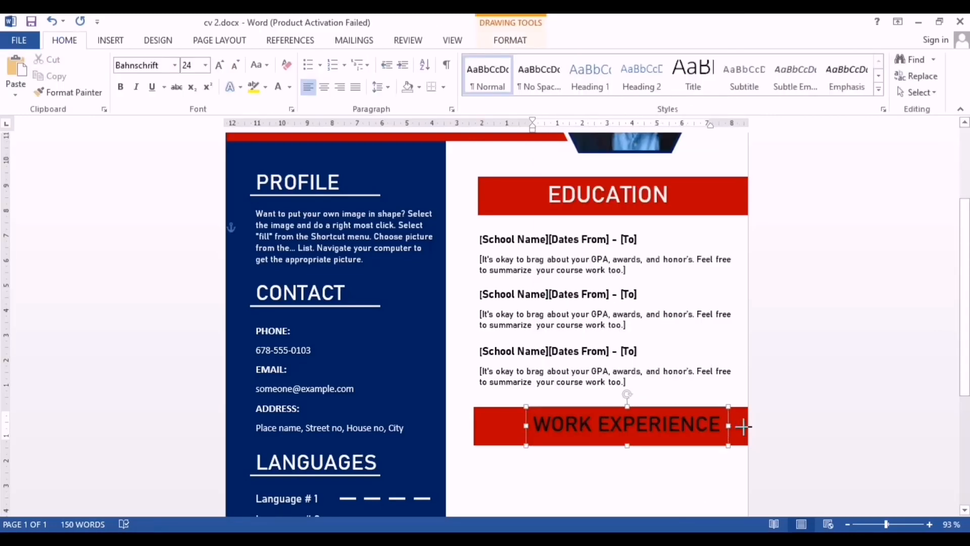
Step: Align the WORK EXPERIENCE text box and its red bar by their middles and centers
left_click(510, 437, "shift")
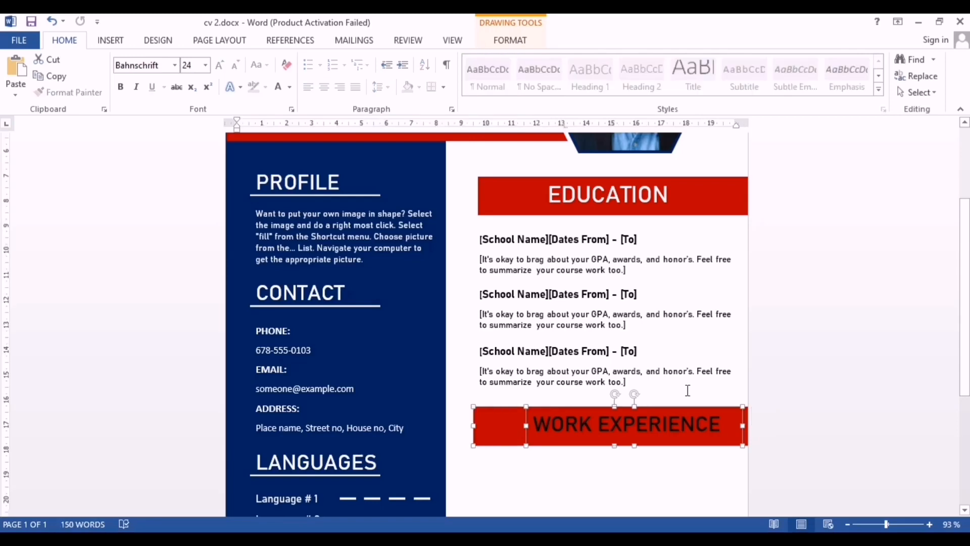
left_click(511, 40)
left_click(824, 59)
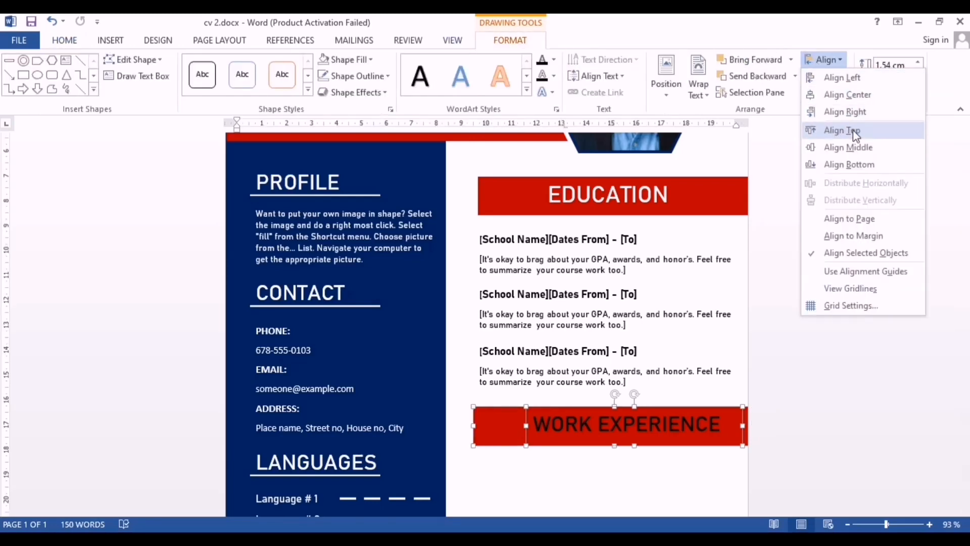
left_click(856, 148)
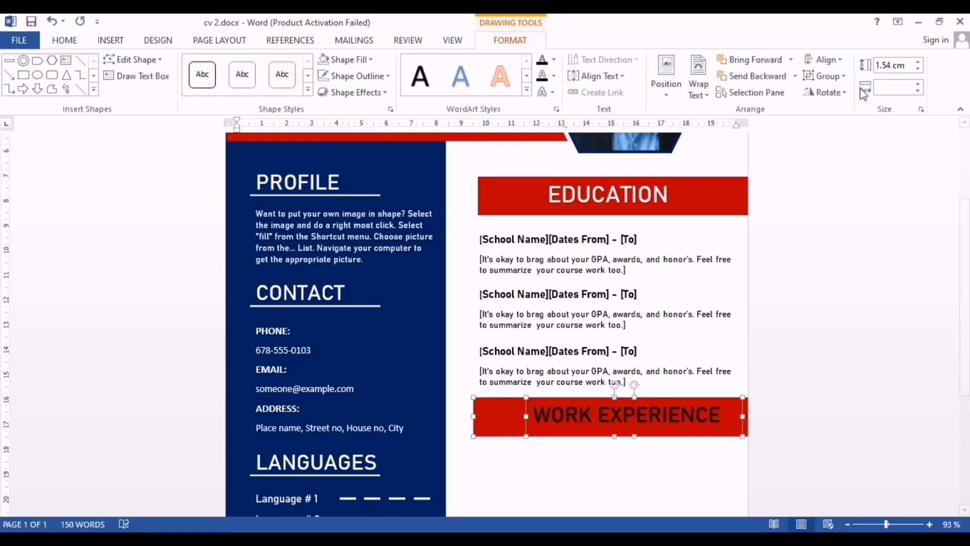
left_click(824, 60)
left_click(827, 141)
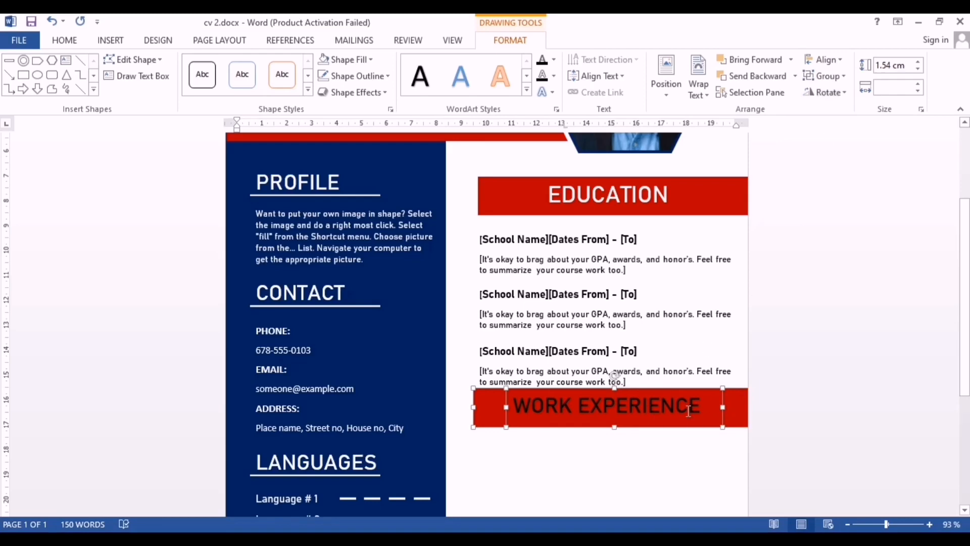
Step: Change the WORK EXPERIENCE heading's font colour to white
left_click_drag(728, 413, 518, 424)
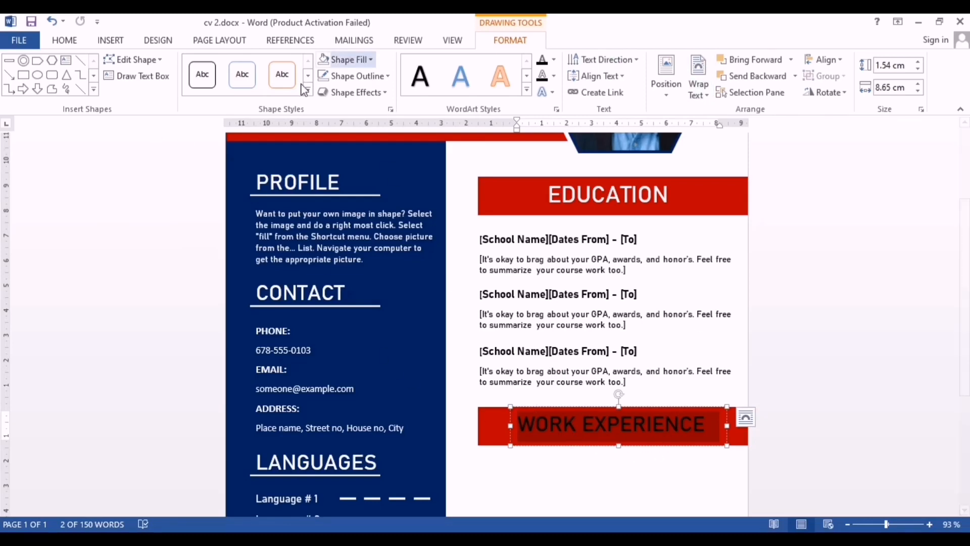
left_click(60, 44)
left_click(289, 87)
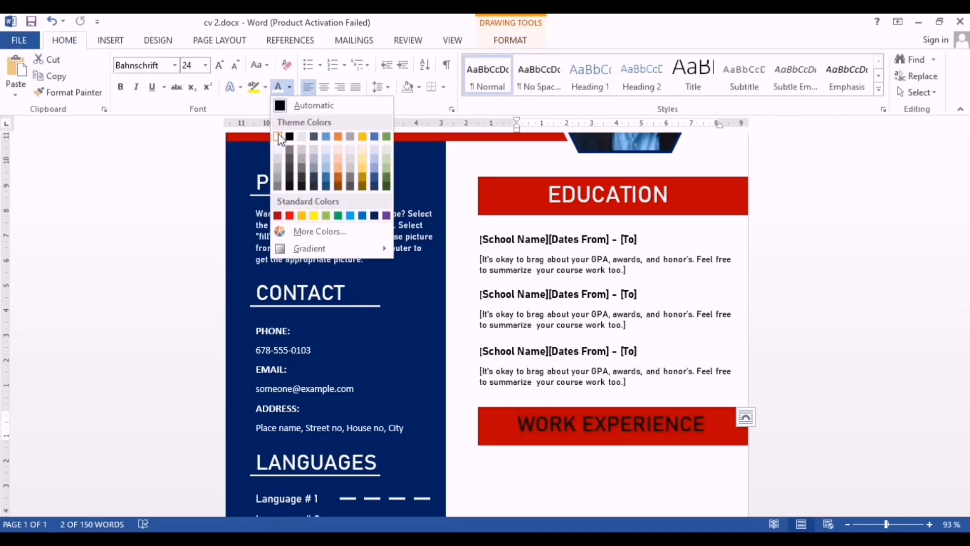
left_click(301, 155)
left_click(511, 42)
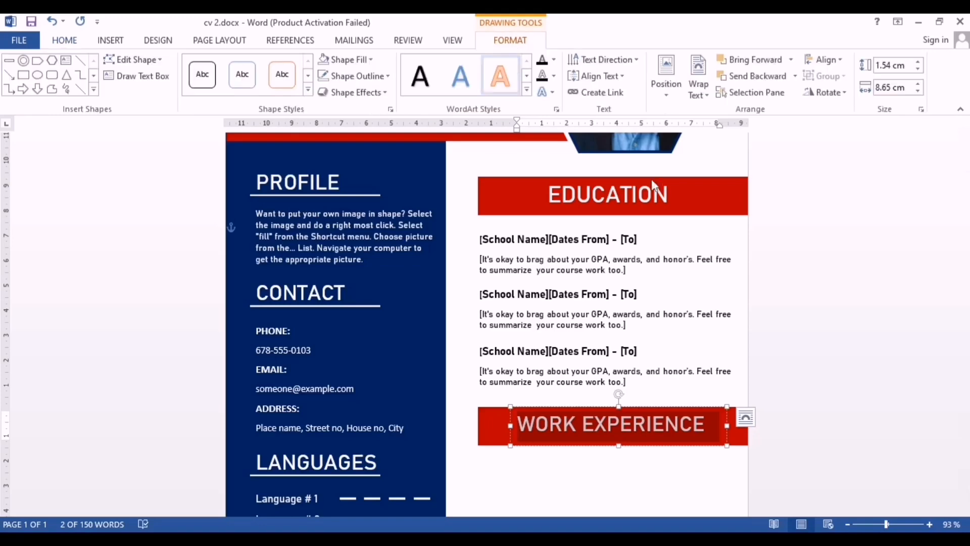
left_click(804, 424)
left_click(747, 434)
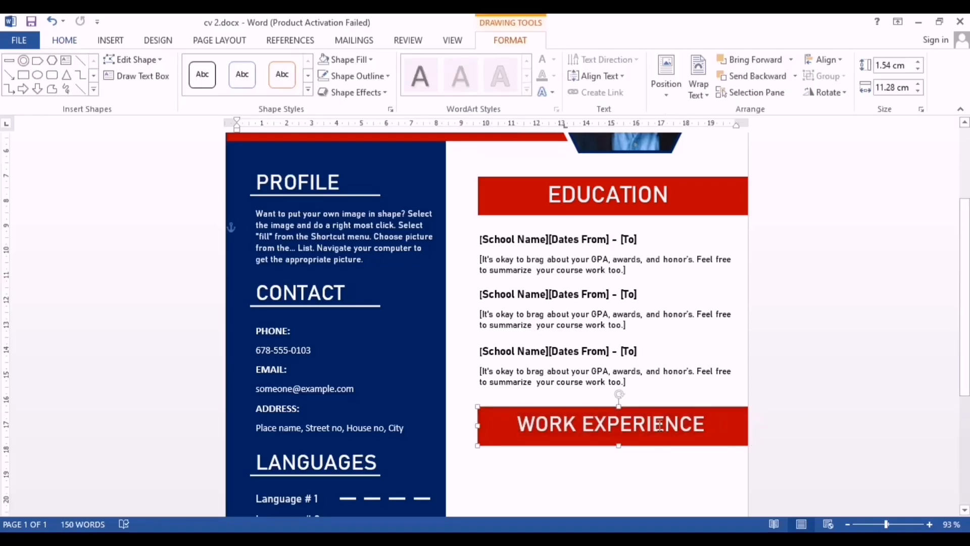
Step: Group the WORK EXPERIENCE text box with its red bar
left_click(691, 419, "ctrl")
left_click(833, 79)
left_click(833, 95)
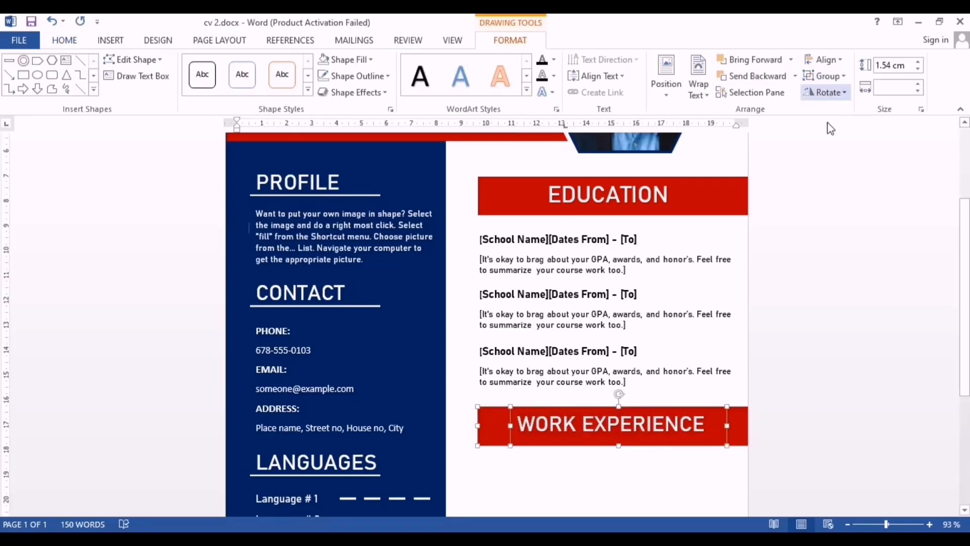
left_click(816, 334)
Step: Draw a text box about 10.84 cm wide and 2.74 cm high below the WORK EXPERIENCE bar and remove its outline
scroll(814, 325, "down", 5)
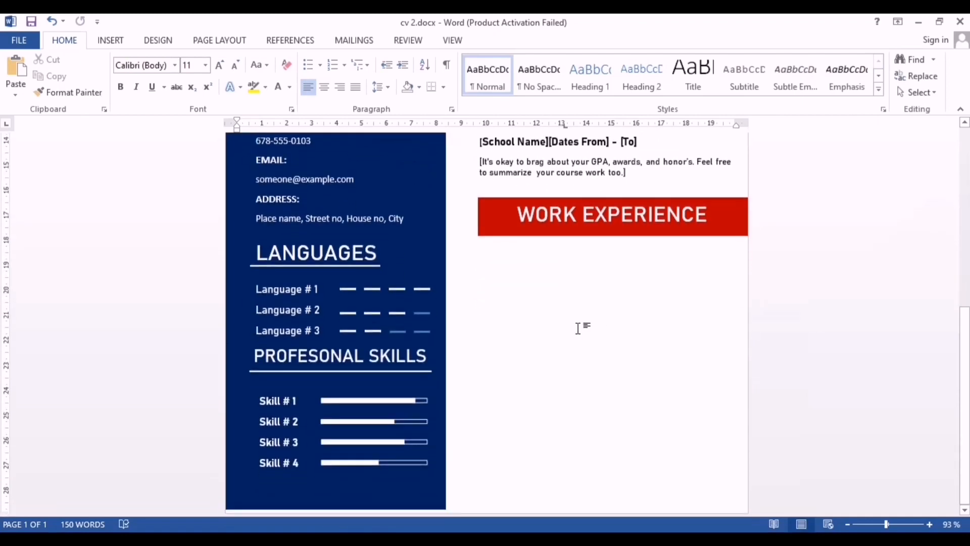
left_click(119, 45)
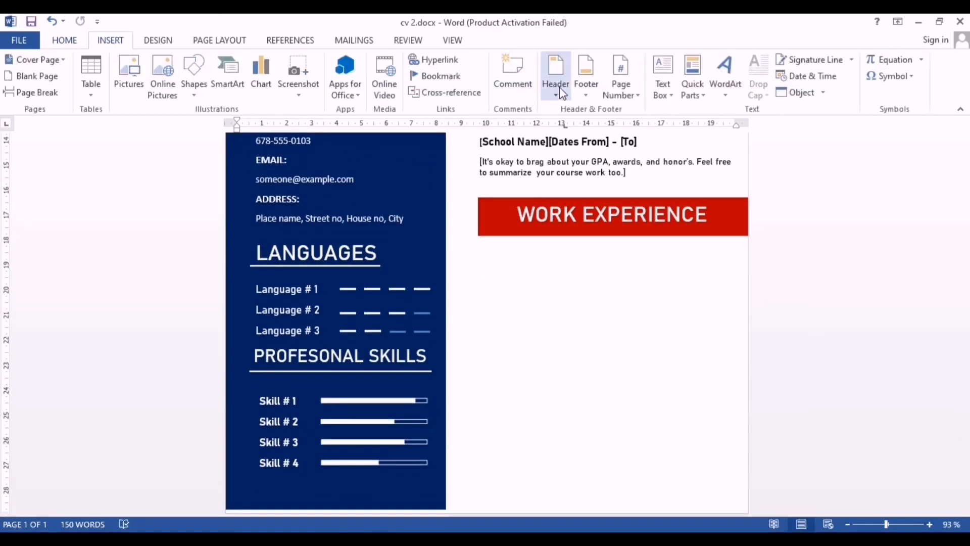
left_click(663, 80)
left_click(692, 396)
mouse_move(502, 264)
left_mouse_down()
mouse_move(753, 323)
mouse_move(747, 307)
mouse_move(747, 321)
left_mouse_up()
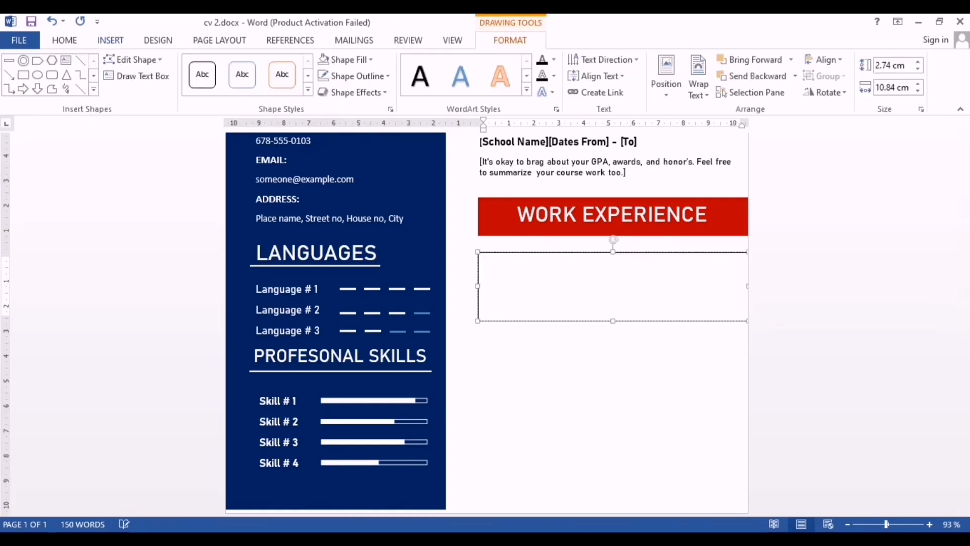
left_click(348, 76)
left_click(349, 198)
Step: Copy the company name, job title, dates and description lines from cv data.txt in Notepad into Word's new text box
left_click(542, 539)
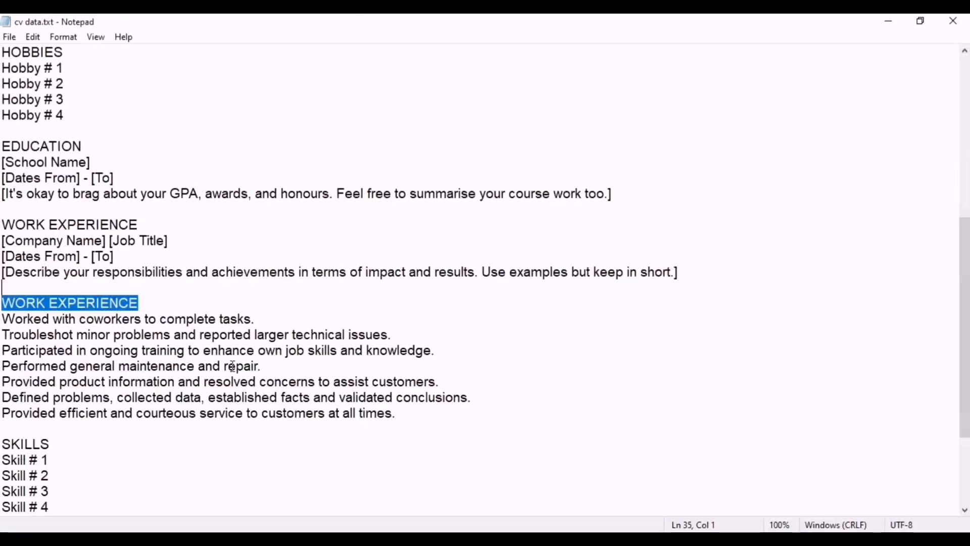
scroll(231, 362, "down", 2)
scroll(231, 356, "up", 3)
left_click_drag(4, 287, 451, 326)
right_click(96, 303)
left_click(127, 349)
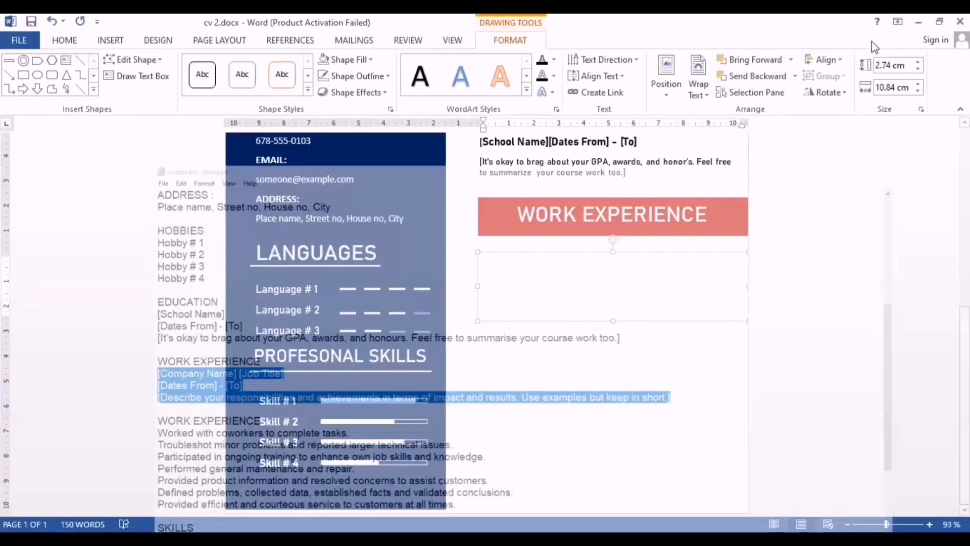
key("ctrl+v")
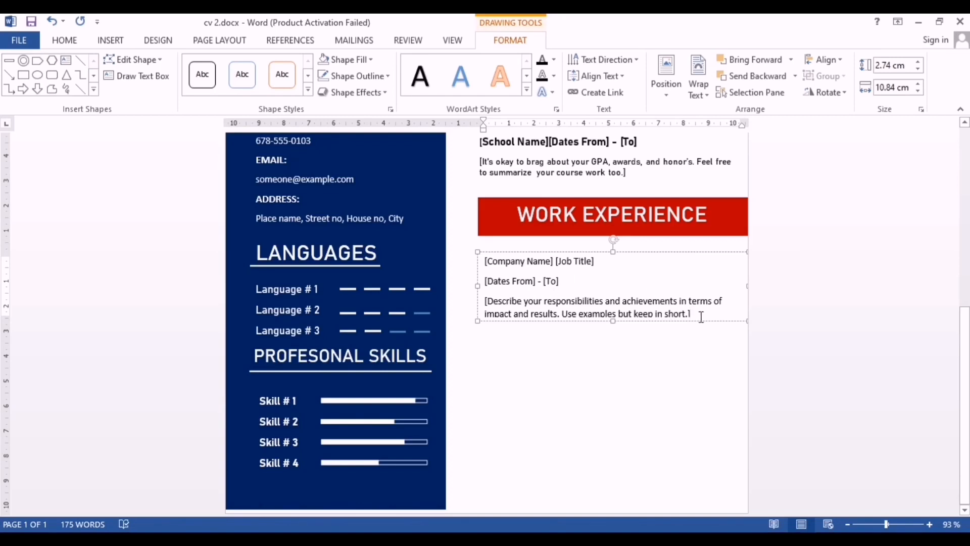
Step: Set the new work entry's font to Bahnschrift and extend its text box to about 2.99 cm high
left_click_drag(702, 317, 485, 258)
left_click(535, 214)
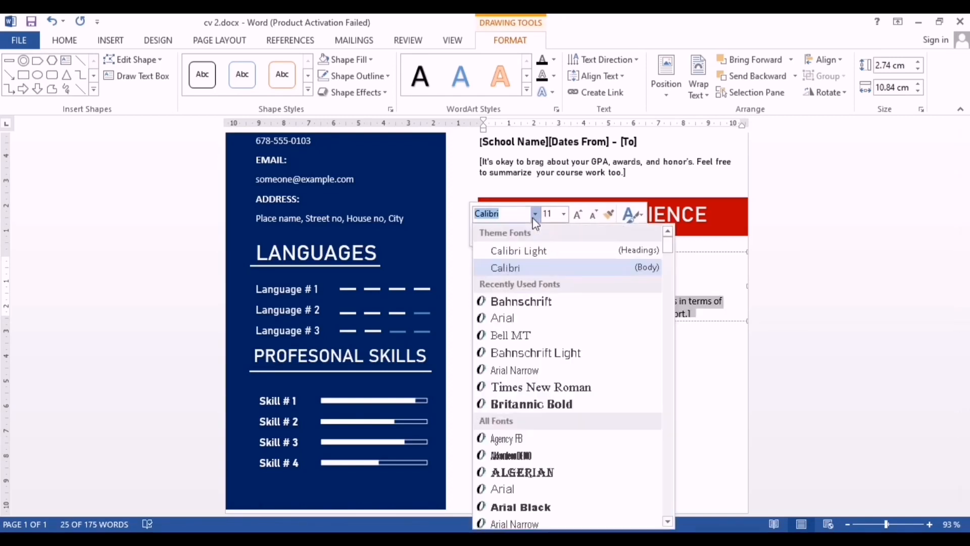
left_click(535, 303)
left_click(613, 327)
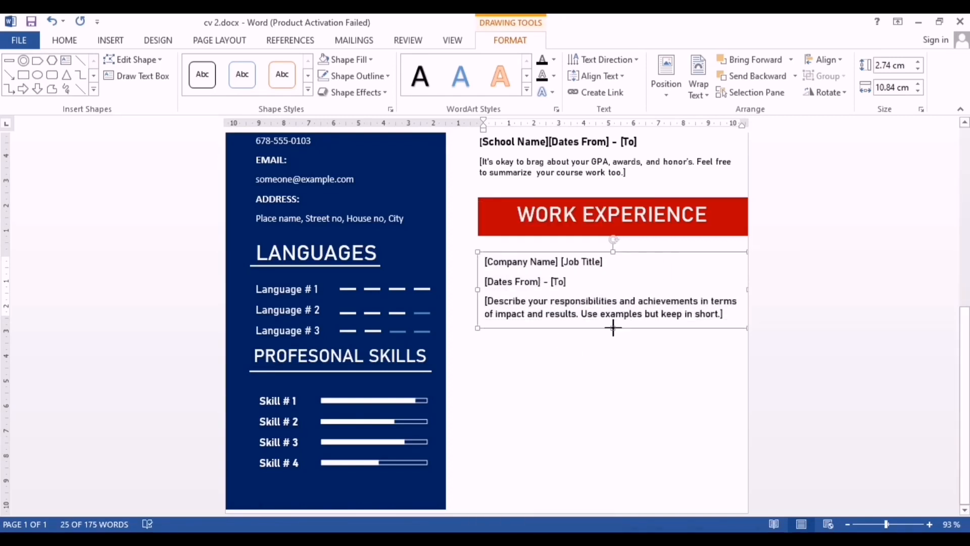
Step: Make the company and dates lines 12-point bold and move the text box slightly up towards the WORK EXPERIENCE bar
left_click_drag(590, 275, 484, 259)
left_click(562, 215)
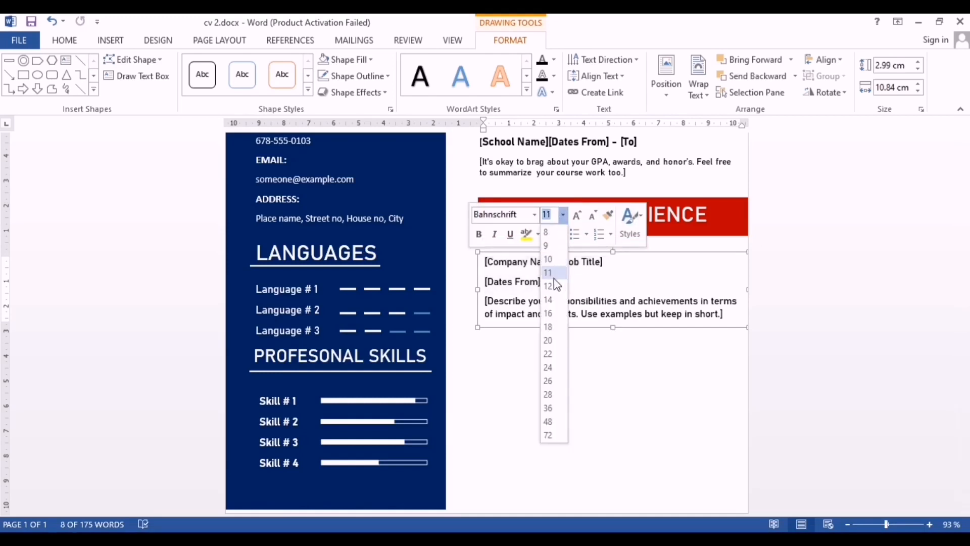
left_click(548, 286)
left_click(480, 233)
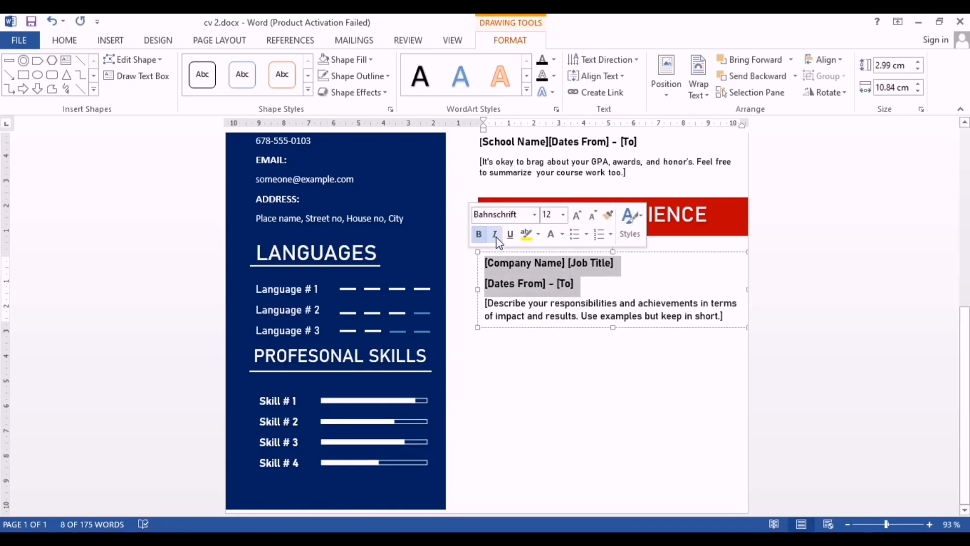
left_click(606, 289)
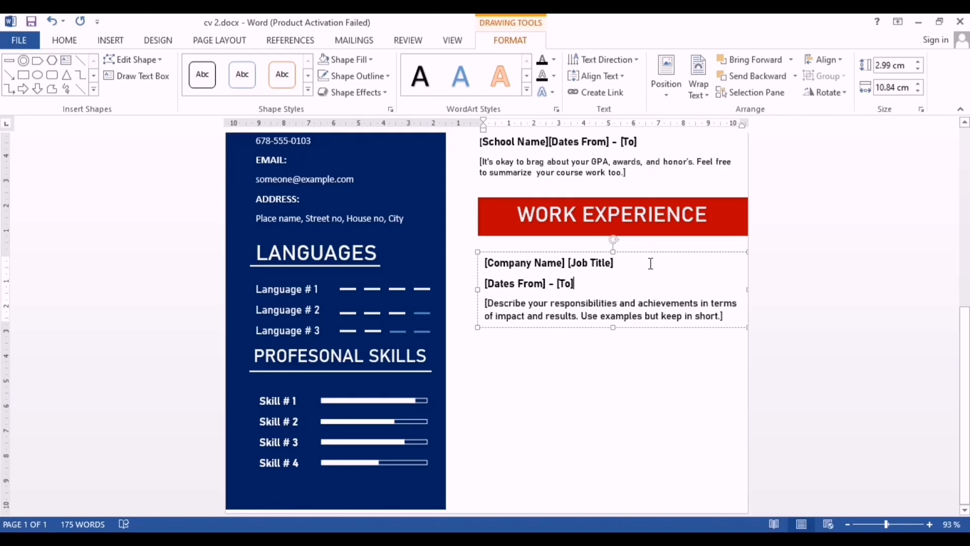
left_click_drag(666, 254, 665, 249)
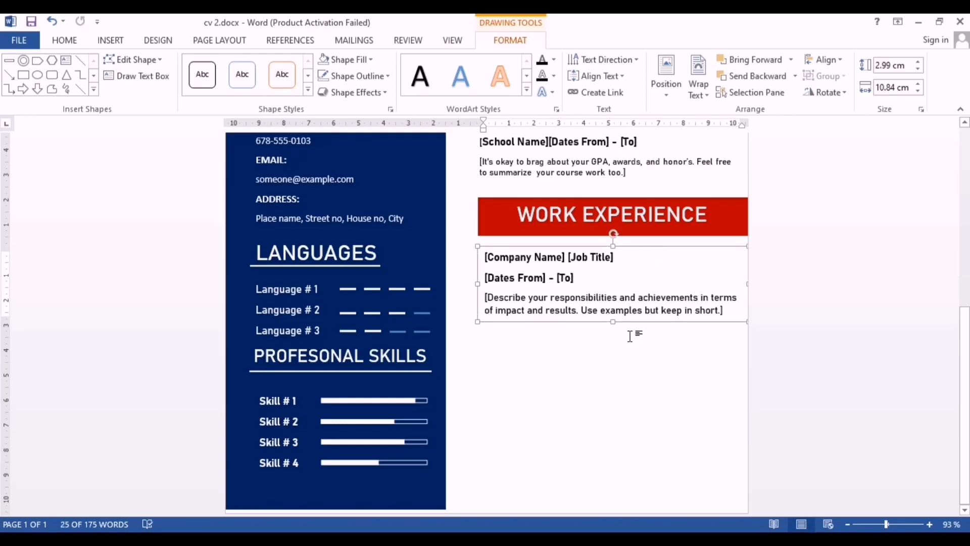
Step: Set the job description text to 10 points and extend the text box to about 3.21 cm high
left_click_drag(731, 310, 485, 298)
left_click(582, 253)
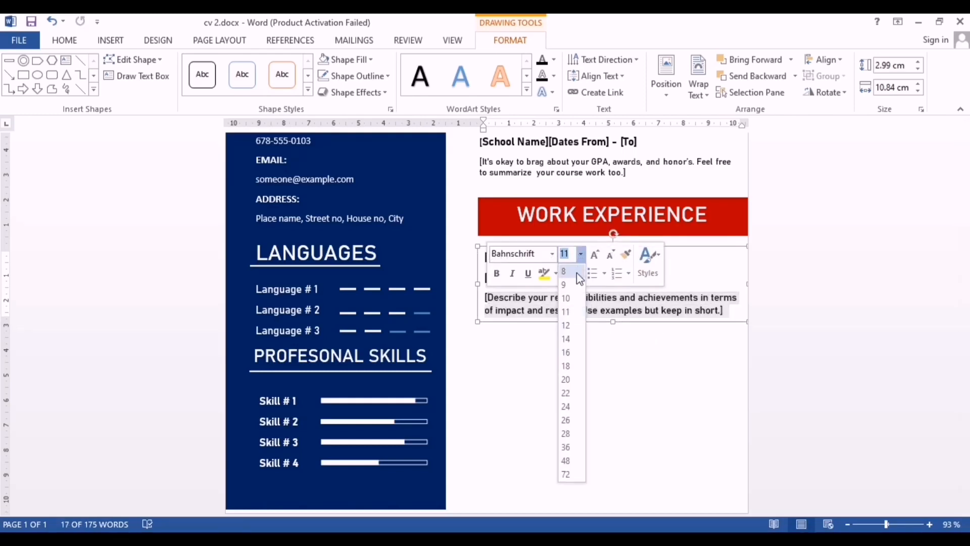
left_click(568, 291)
left_click(568, 376)
scroll(568, 386, "down", 2)
left_click(568, 360)
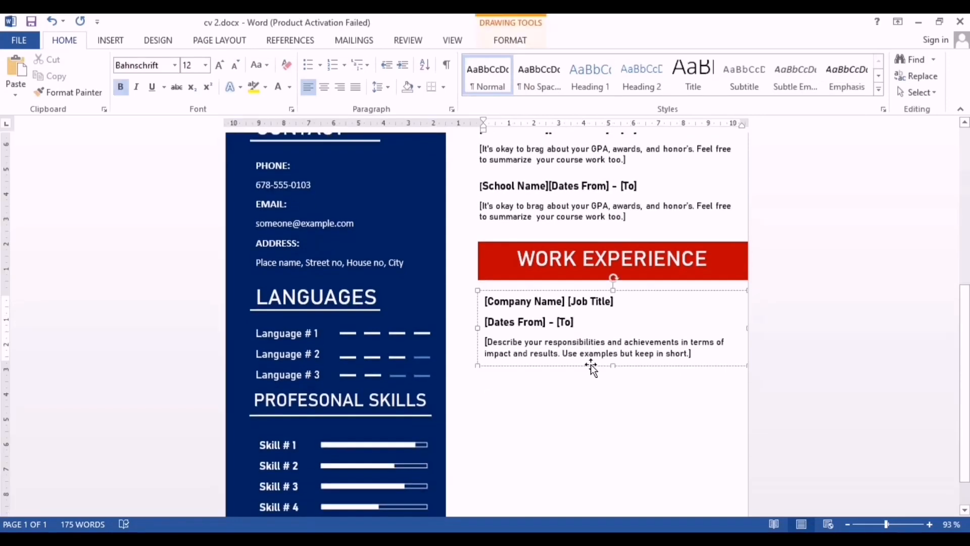
left_click_drag(613, 368, 617, 371)
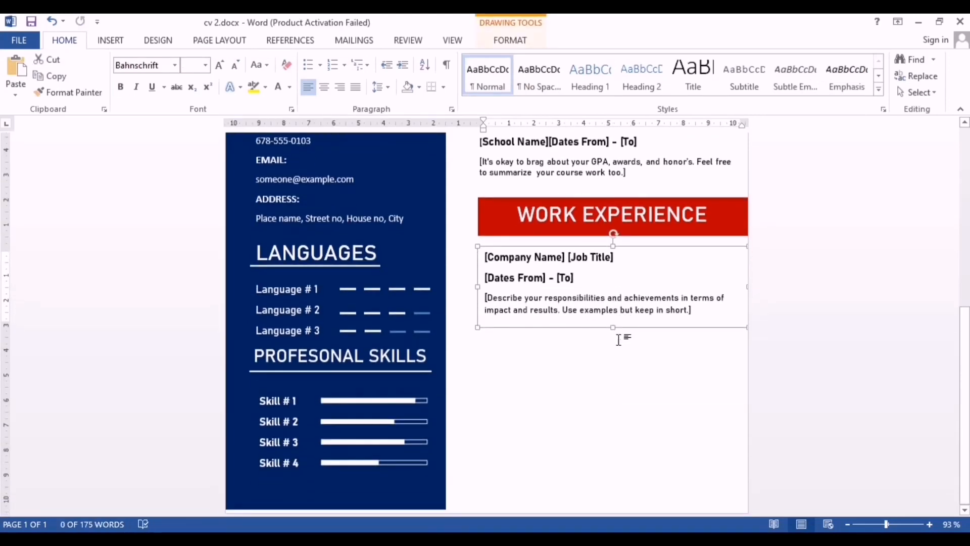
left_click(628, 335)
Step: Duplicate the work entry text box twice and stack the copies below the original
scroll(649, 336, "up", 5)
scroll(649, 337, "down", 7)
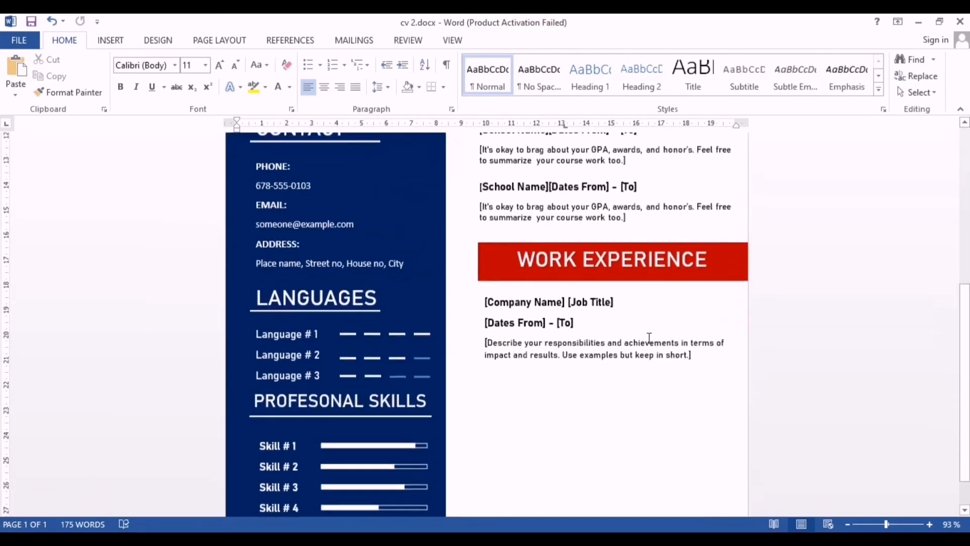
left_click(660, 359)
right_click(742, 366)
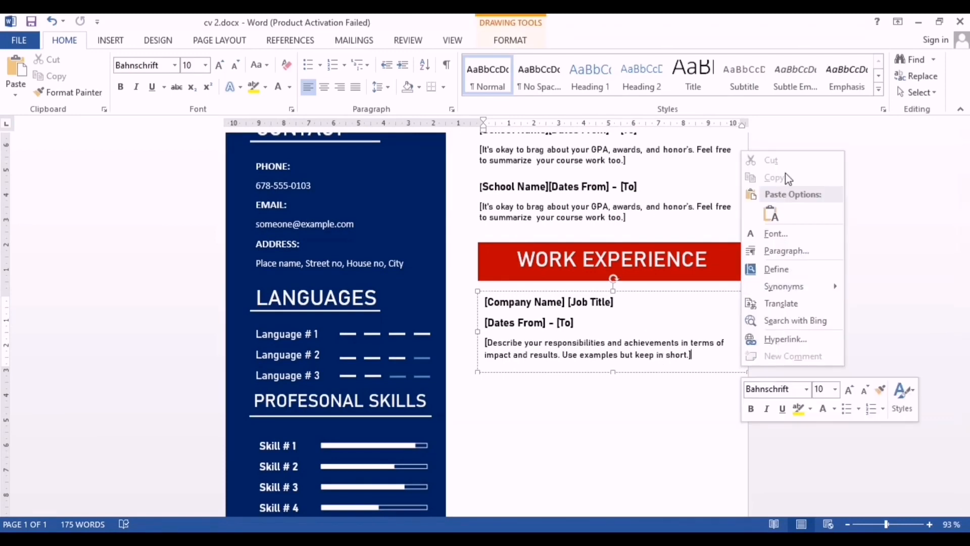
key("Escape")
right_click(478, 373)
key("Escape")
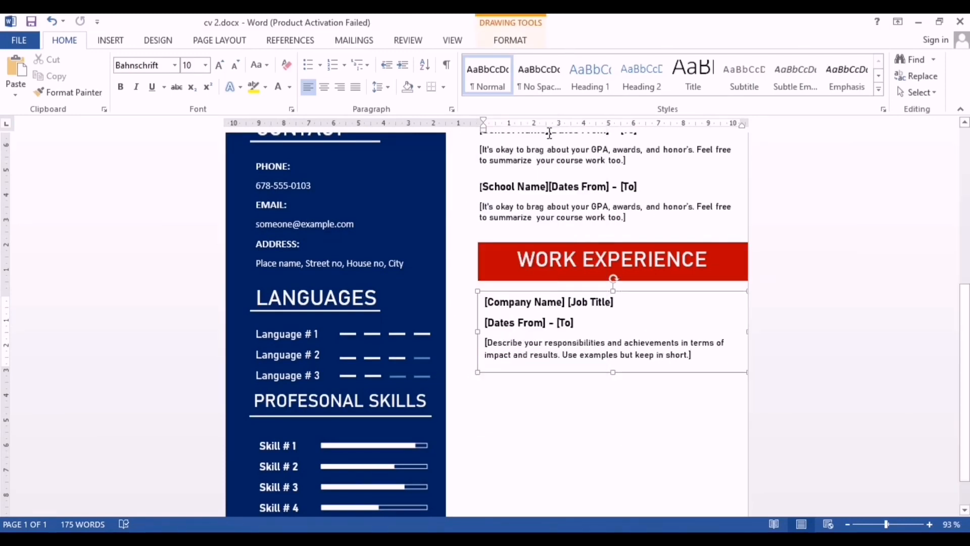
key("ctrl+v")
left_click_drag(640, 372, 632, 444)
scroll(632, 444, "down", 2)
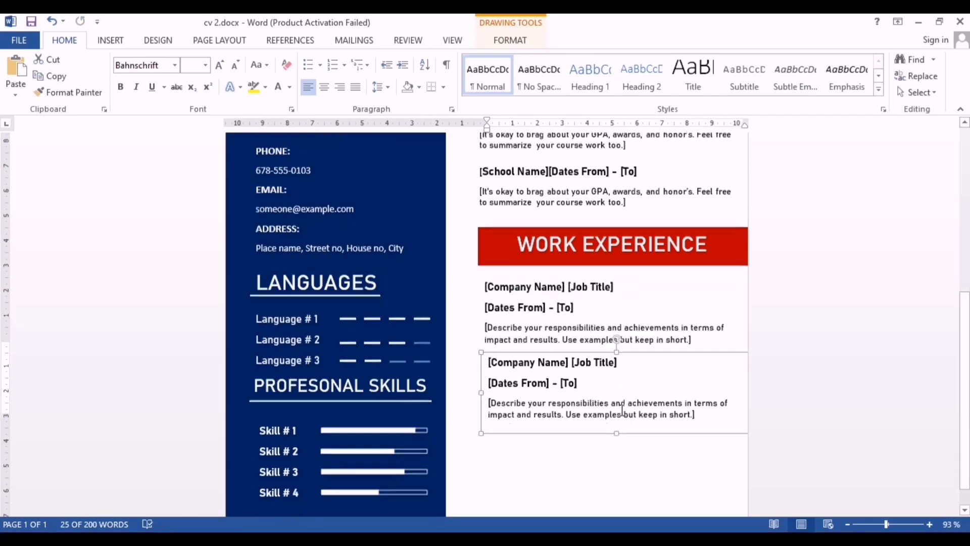
key("ctrl+v")
left_click_drag(646, 399, 641, 488)
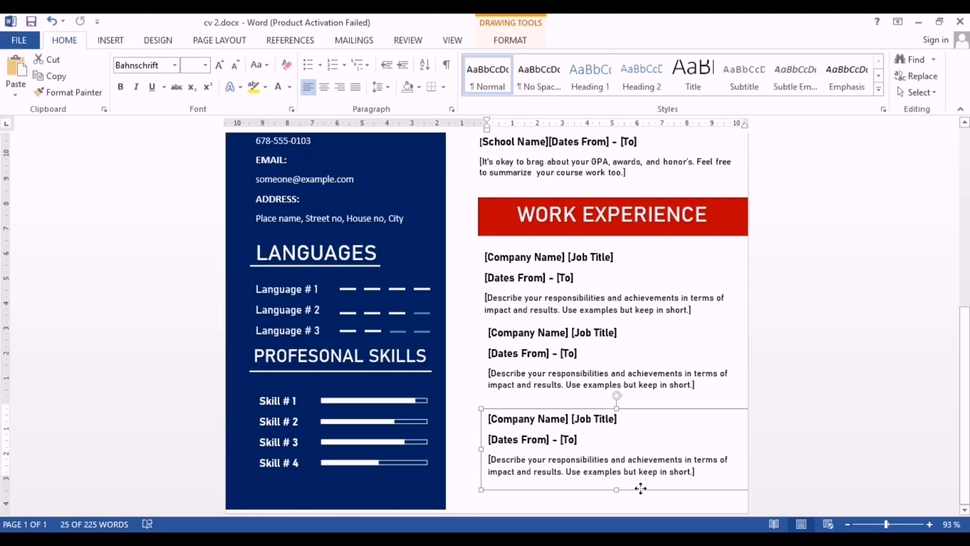
Step: Move the second work entry slightly down so it lines up with the left edge of the first entry
left_click(613, 386)
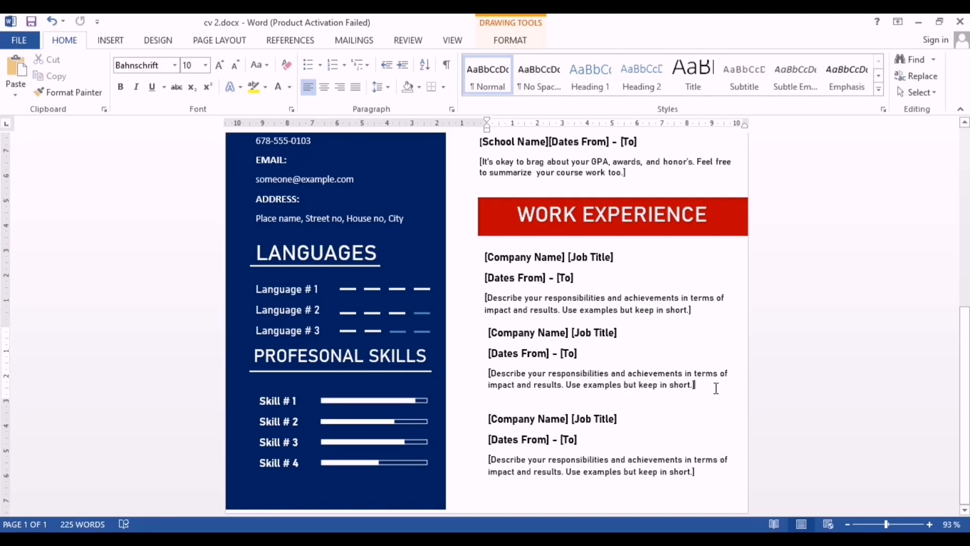
left_click(486, 403)
scroll(482, 354, "down", 3)
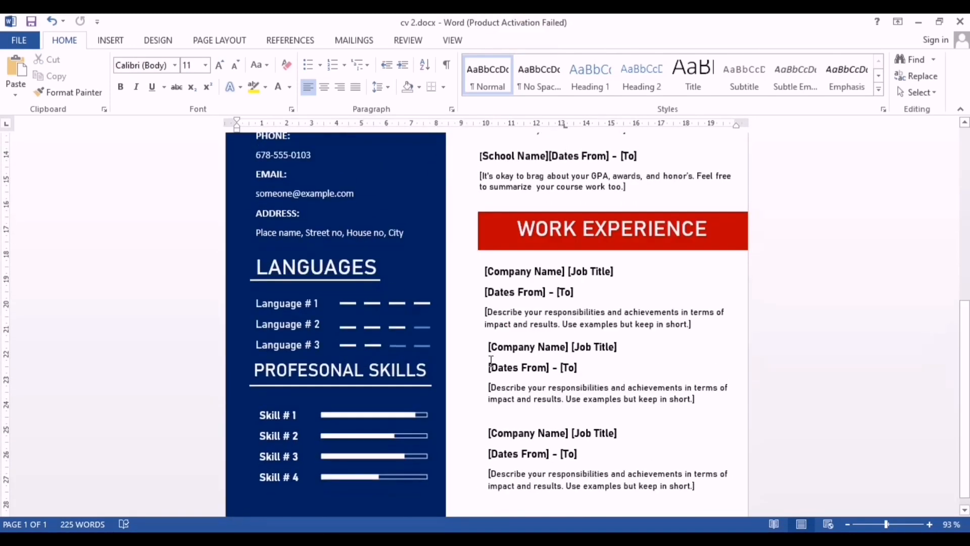
left_click(490, 361)
left_click_drag(562, 415, 558, 419)
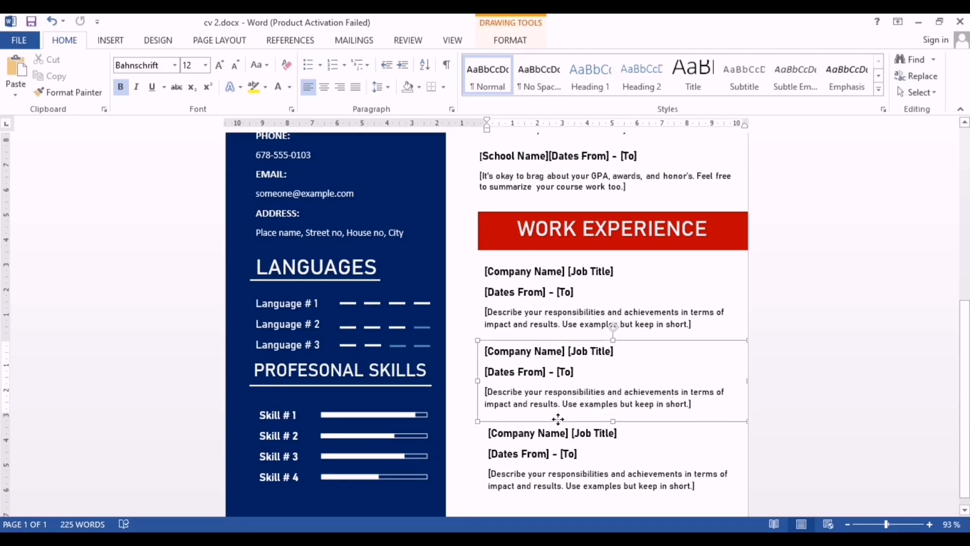
Step: Align the three work entries by their centers and distribute them horizontally and vertically
left_click(539, 323, "ctrl")
left_click(539, 455, "ctrl")
left_click(511, 40)
left_click(823, 60)
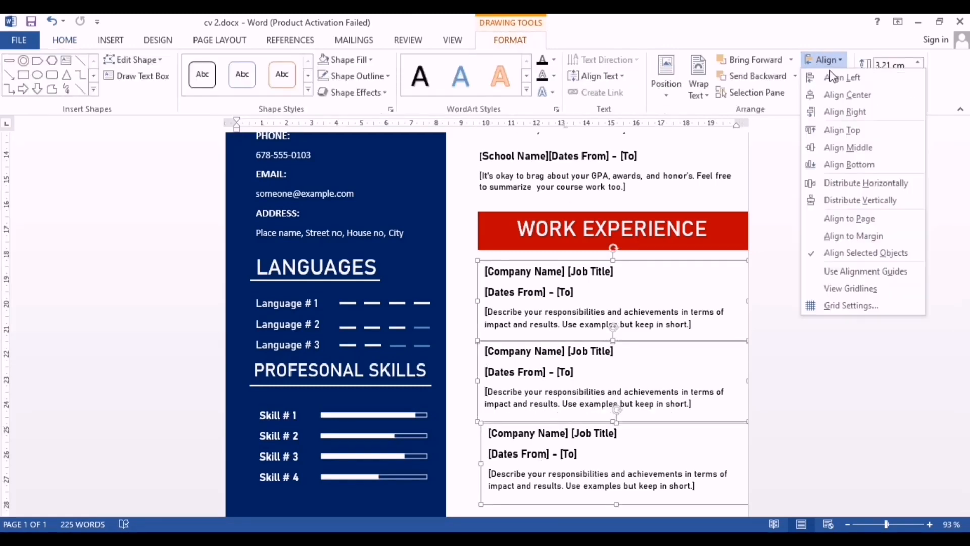
left_click(836, 97)
left_click(829, 60)
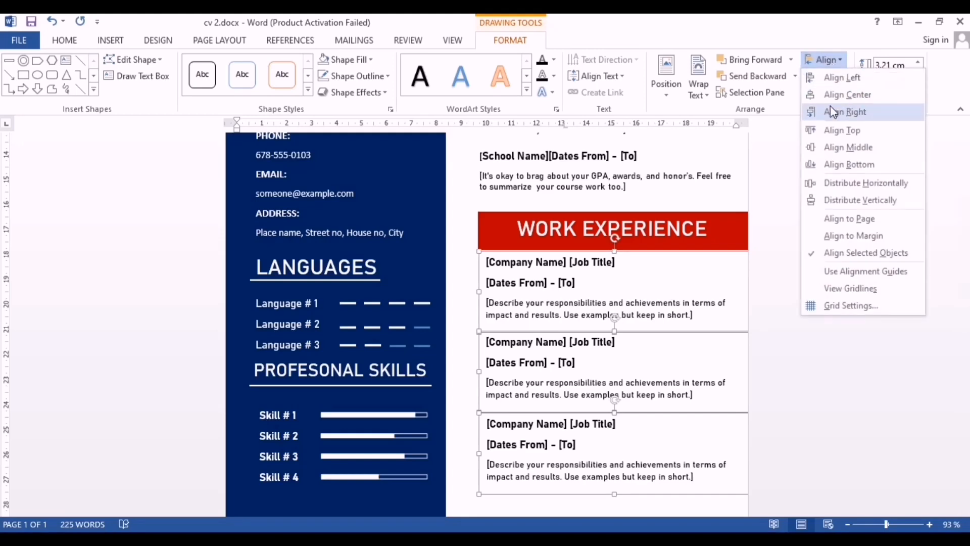
left_click(849, 181)
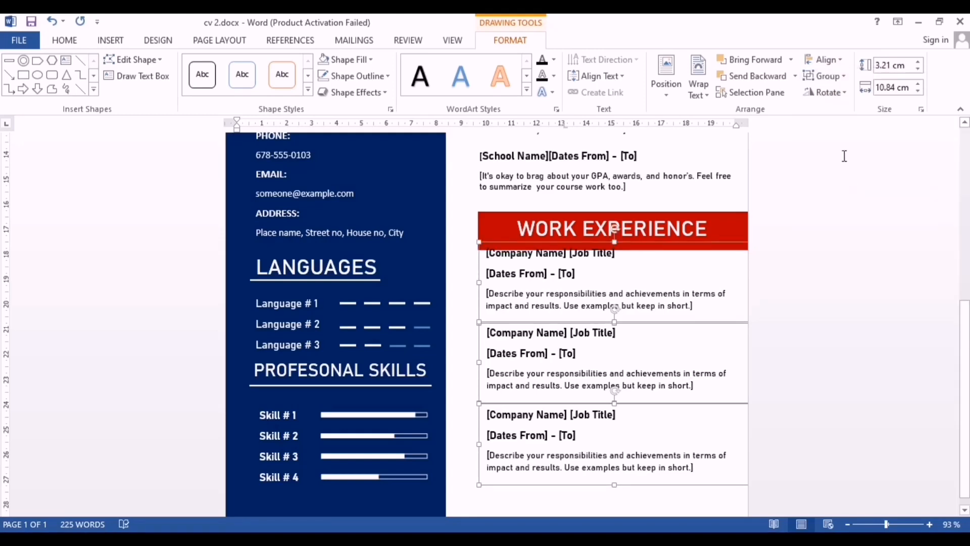
left_click(826, 59)
left_click(847, 201)
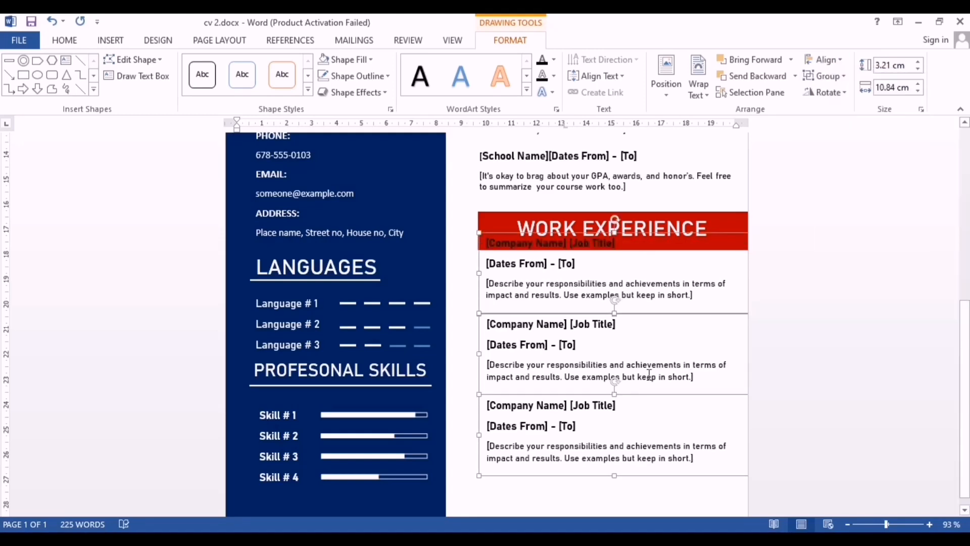
Step: Move the three work entries back below the WORK EXPERIENCE bar and group them
mouse_move(625, 400)
left_mouse_down()
mouse_move(621, 418)
mouse_move(622, 409)
mouse_move(633, 417)
left_mouse_up()
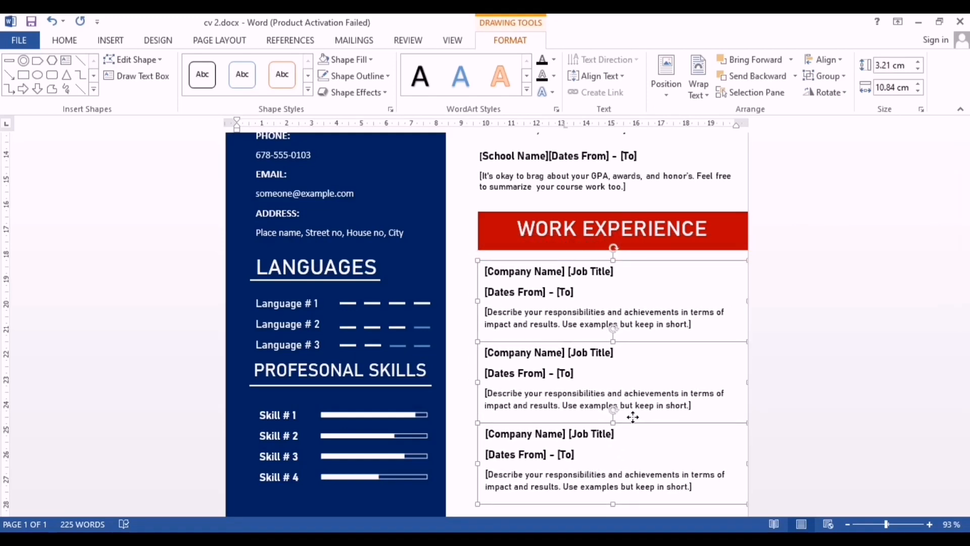
left_click(819, 77)
left_click(829, 95)
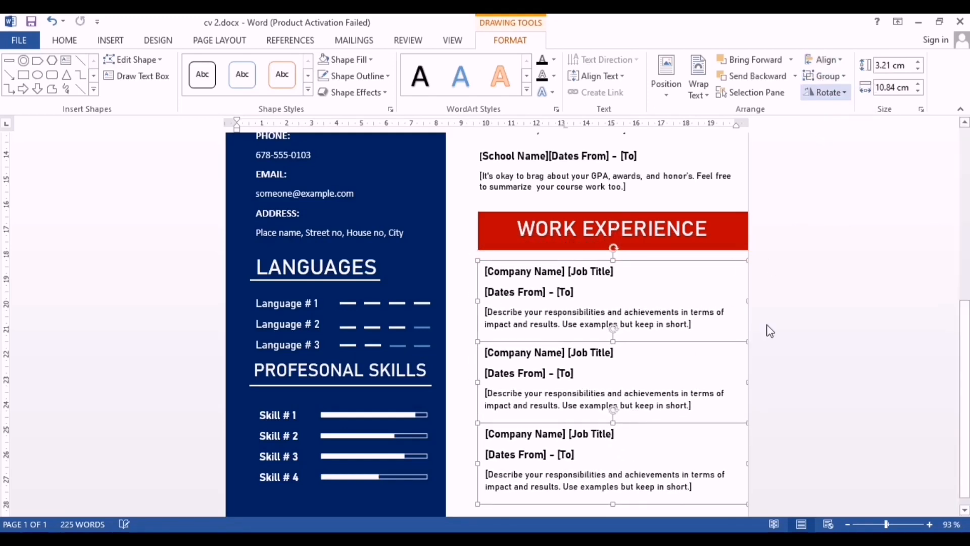
scroll(799, 357, "up", 6)
scroll(799, 357, "down", 5)
scroll(799, 357, "up", 4)
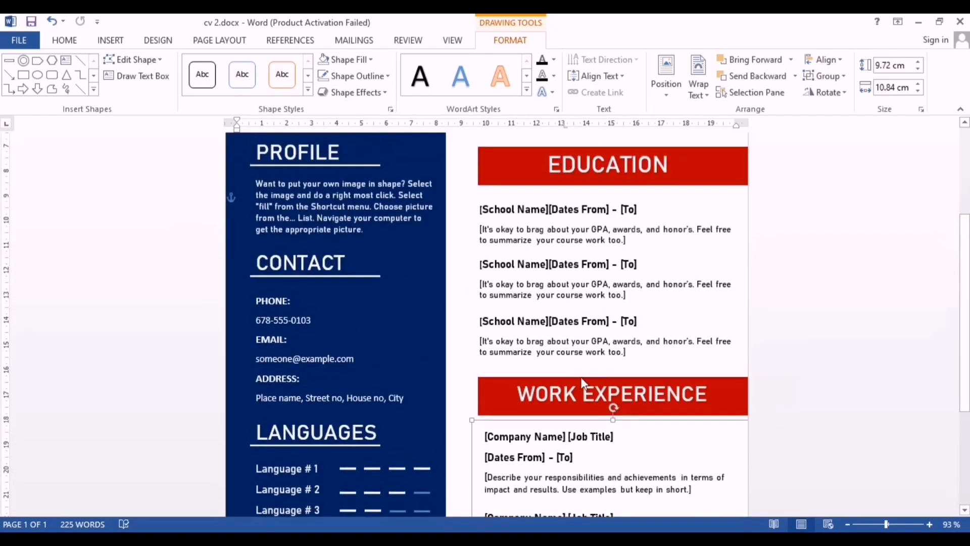
Step: Align the EDUCATION and WORK EXPERIENCE heading groups by their right edges
left_click(581, 377)
left_click(530, 157, "shift")
left_click(824, 60)
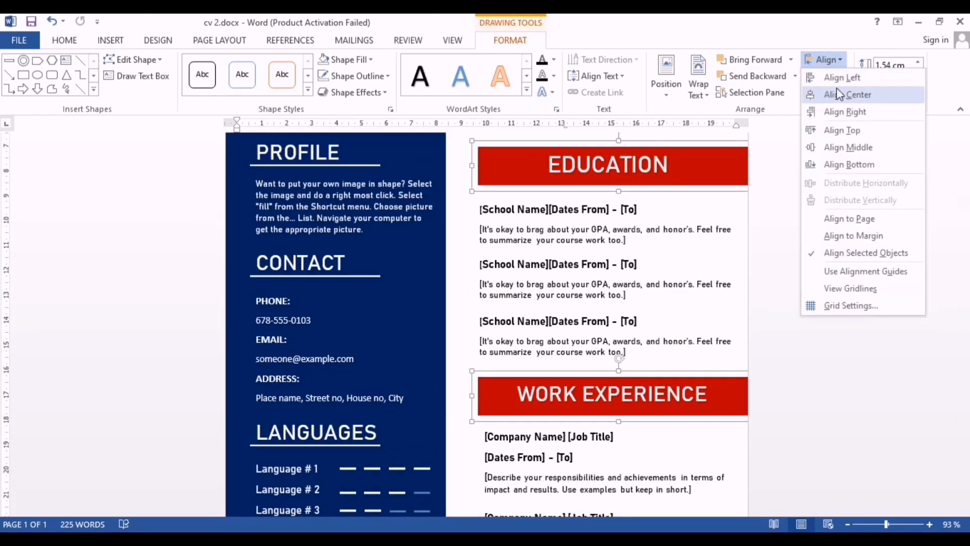
left_click(849, 112)
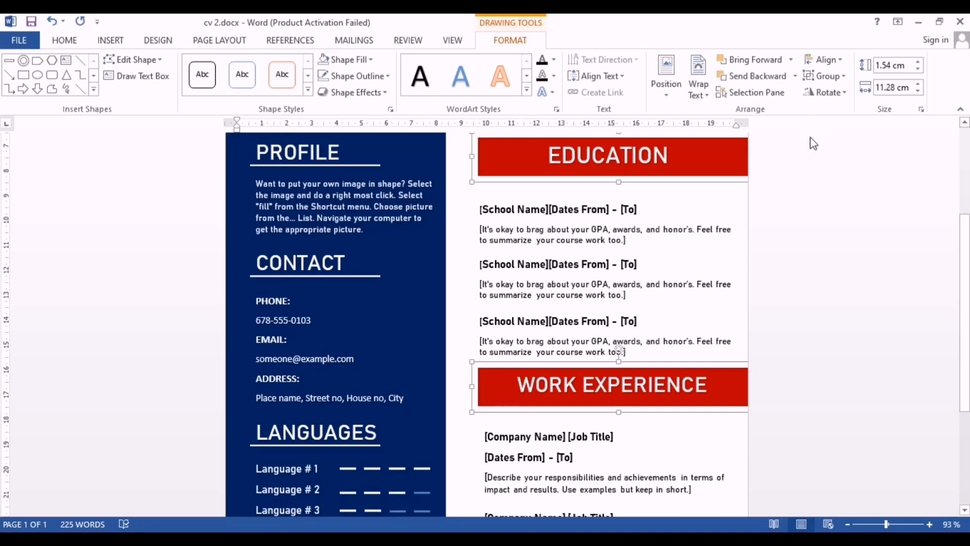
left_click(824, 60)
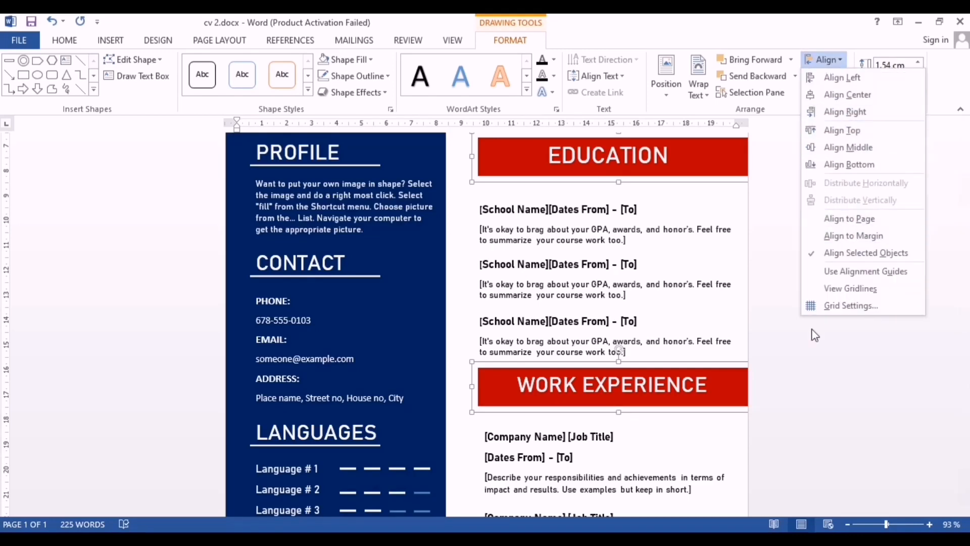
left_click(813, 355)
left_click(799, 283)
Step: Zoom out to 59% to review the complete CV page
scroll(819, 354, "down", 3)
left_click(873, 524)
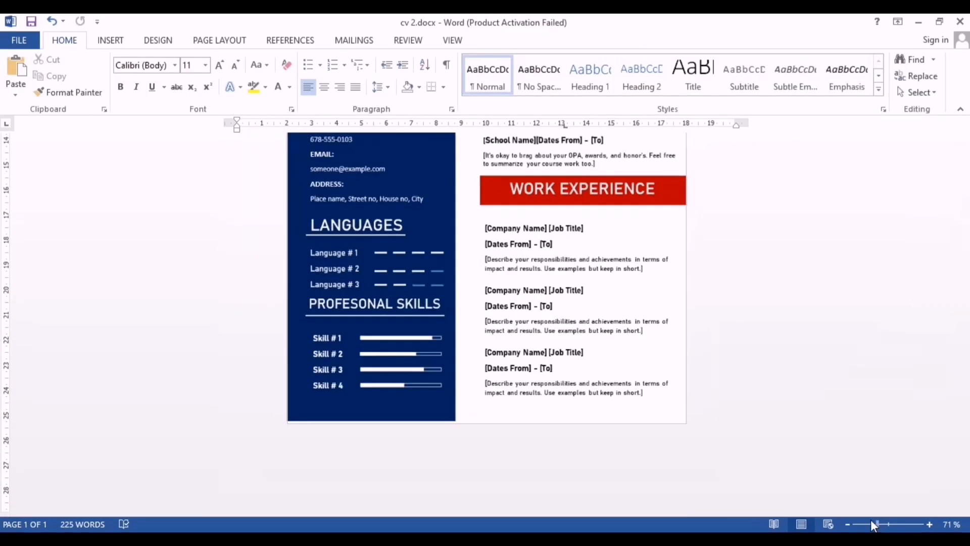
left_click_drag(874, 527, 866, 525)
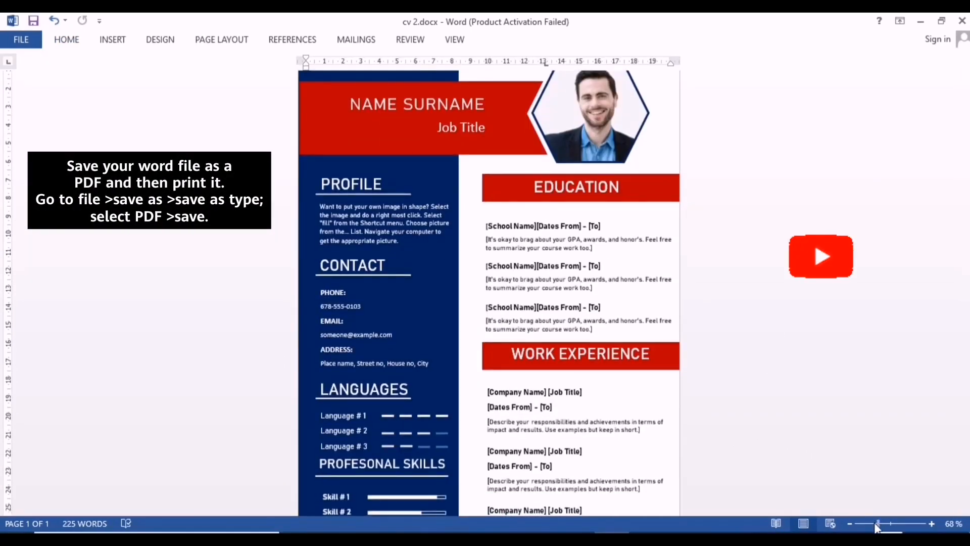
left_click(874, 523)
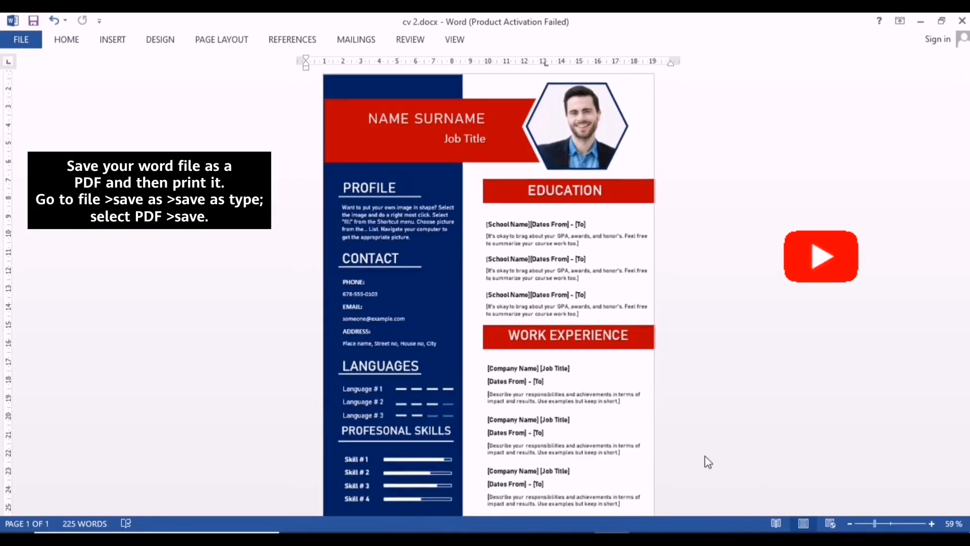